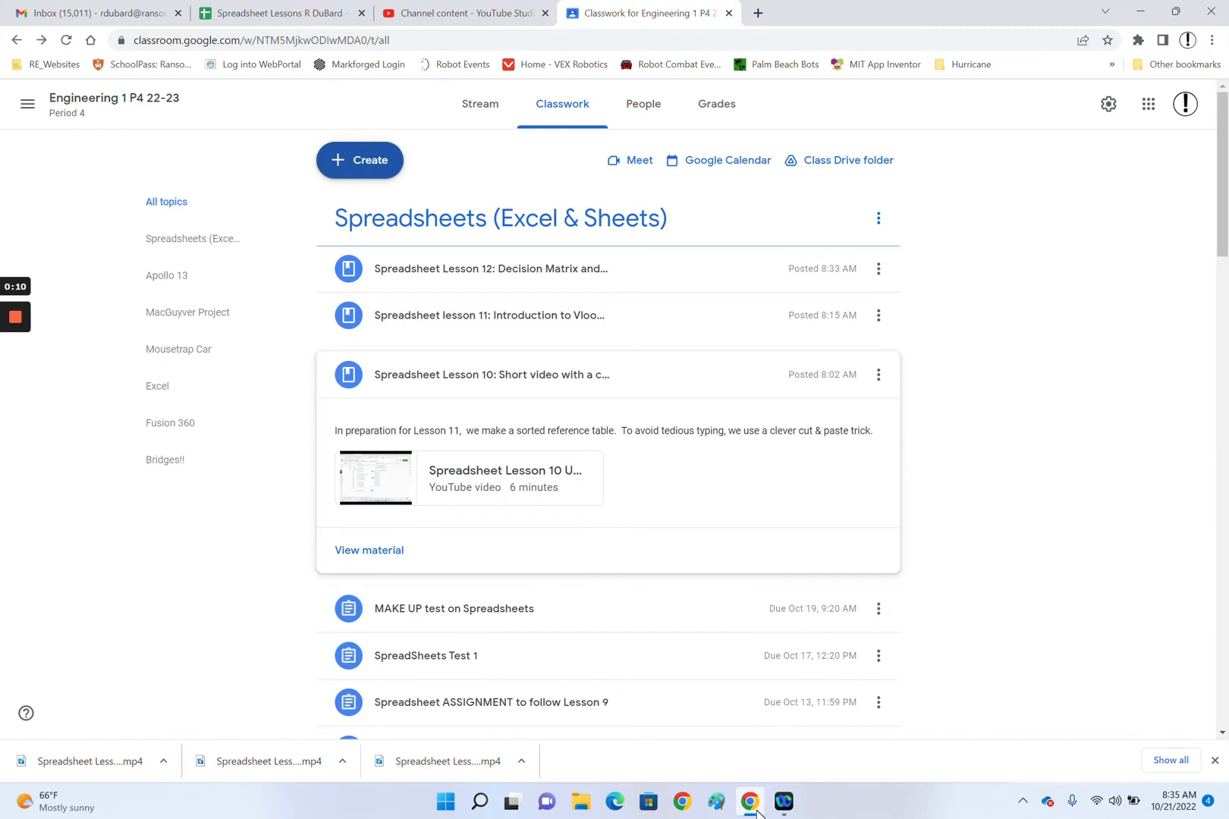
Switch to the Spreadsheet Lessons file in Google Sheets and add a new blank sheet
click(250, 15)
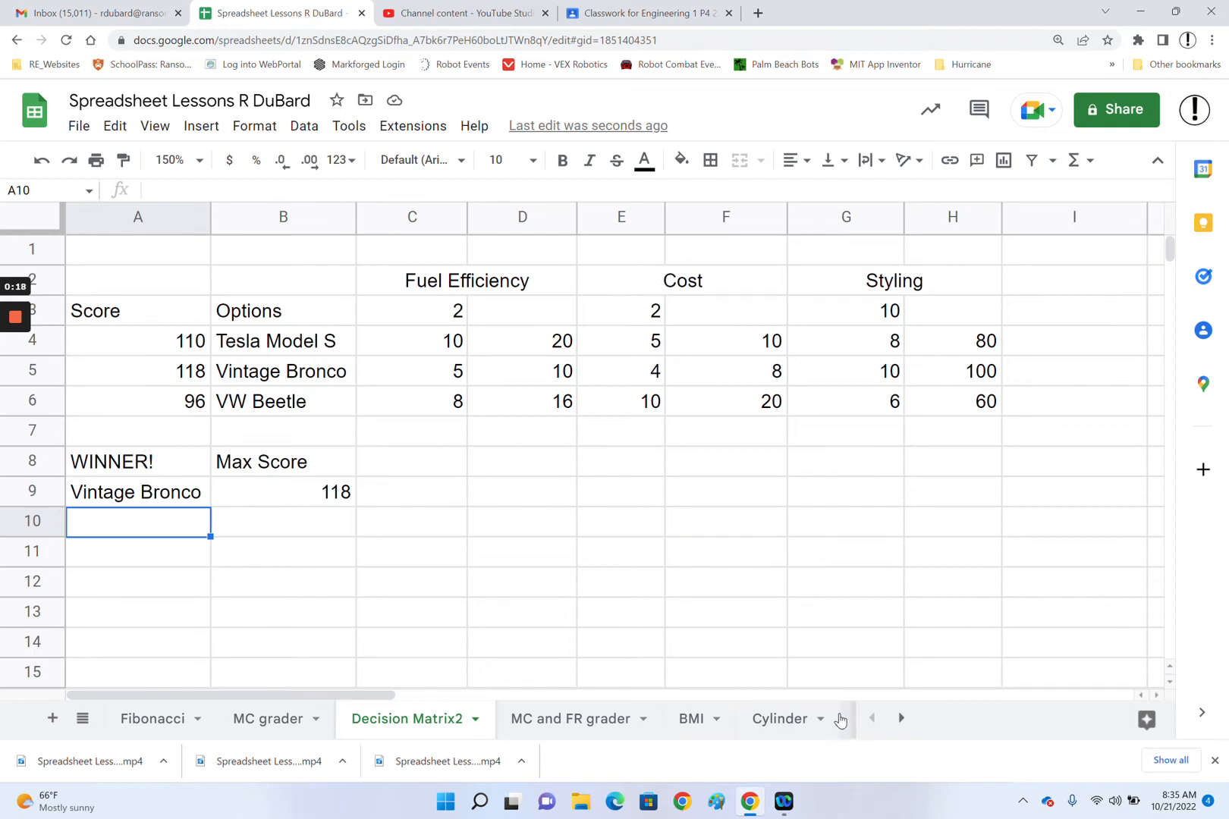
click(900, 718)
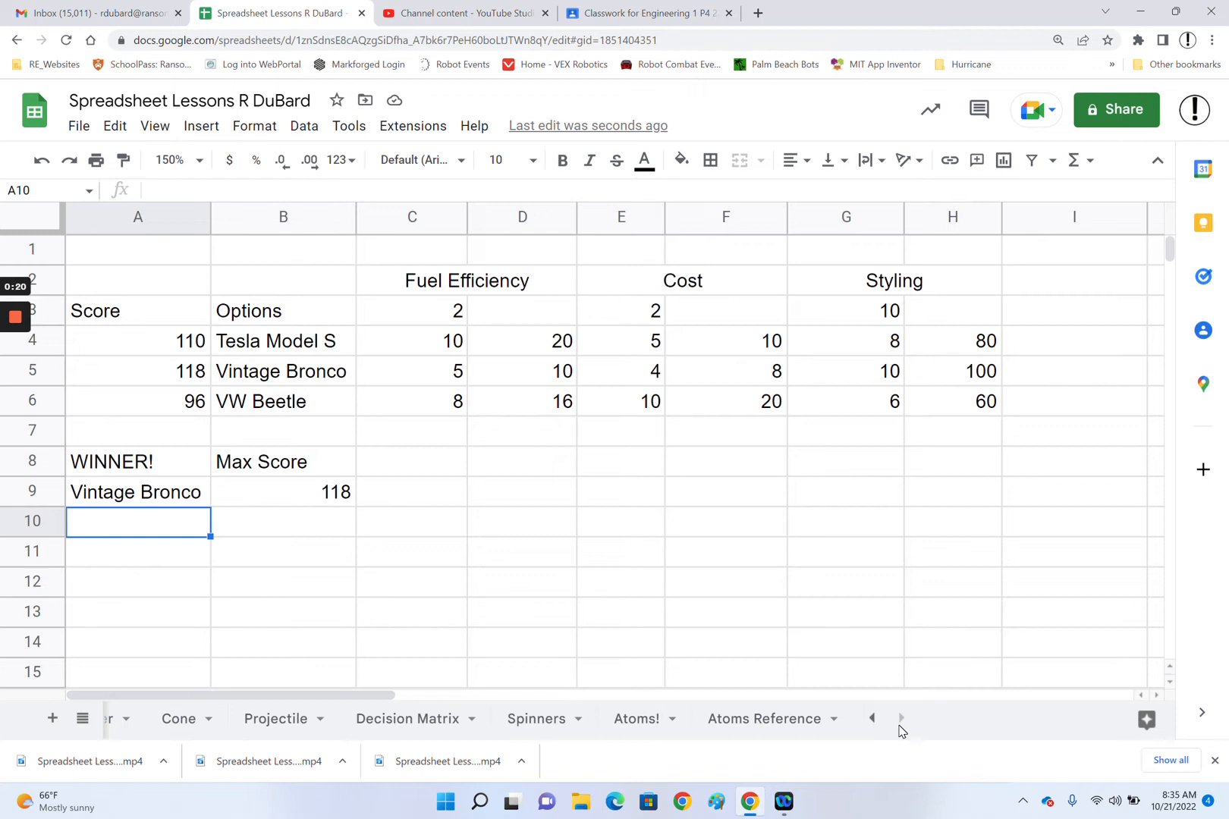
click(52, 721)
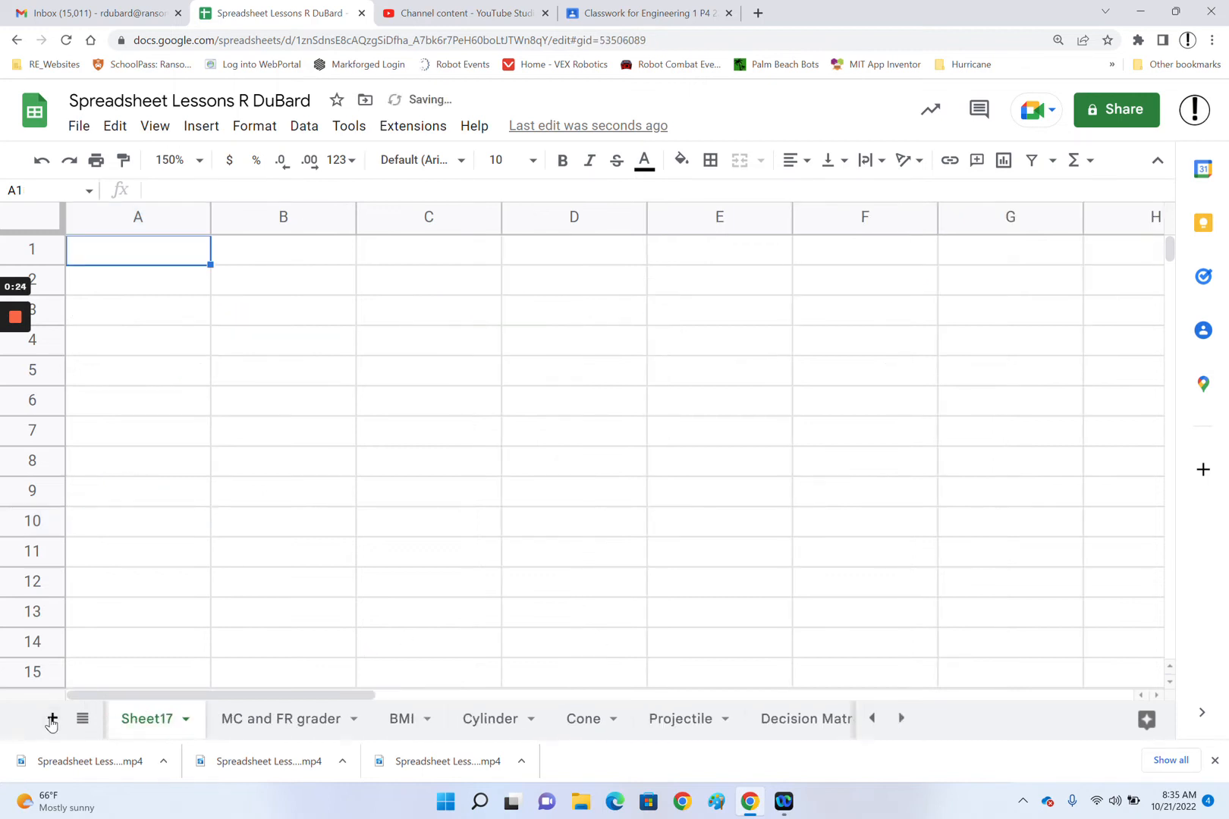
Rename the new sheet as "Inventory Lookup"
click(185, 718)
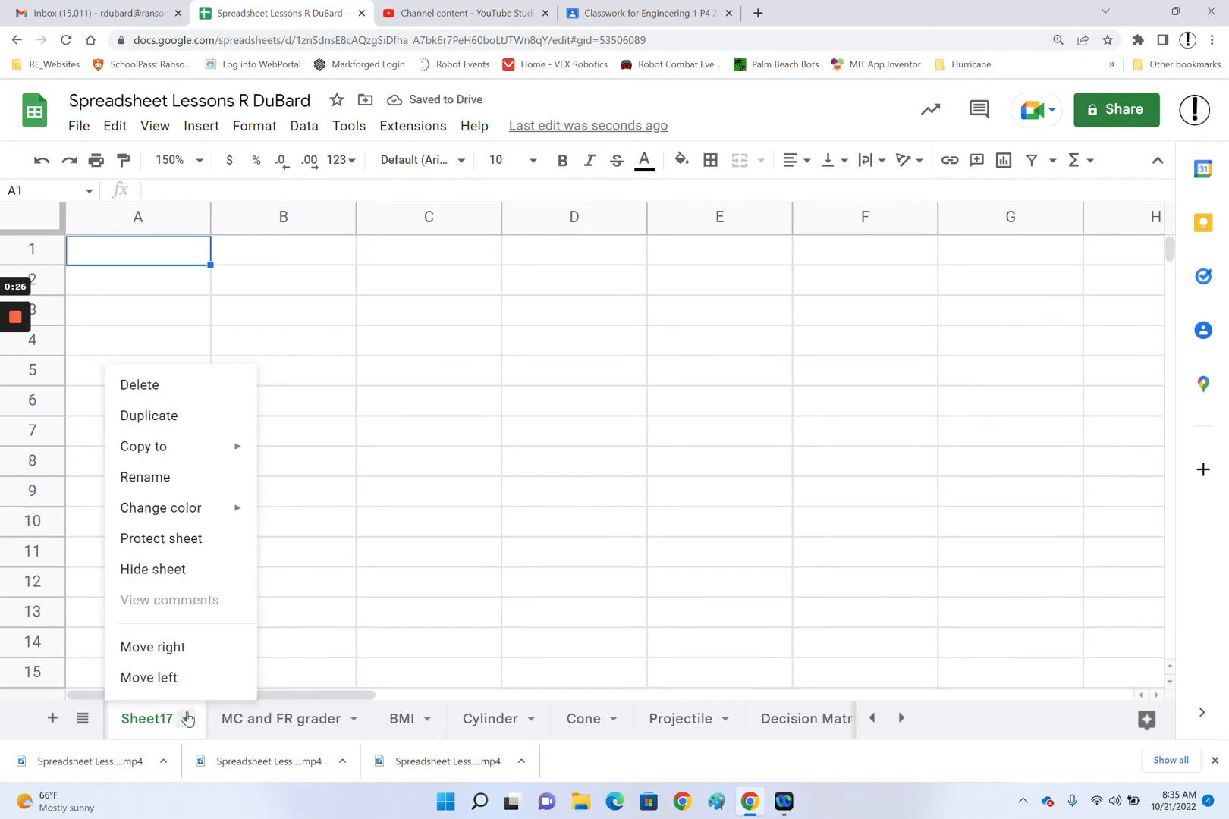
click(194, 482)
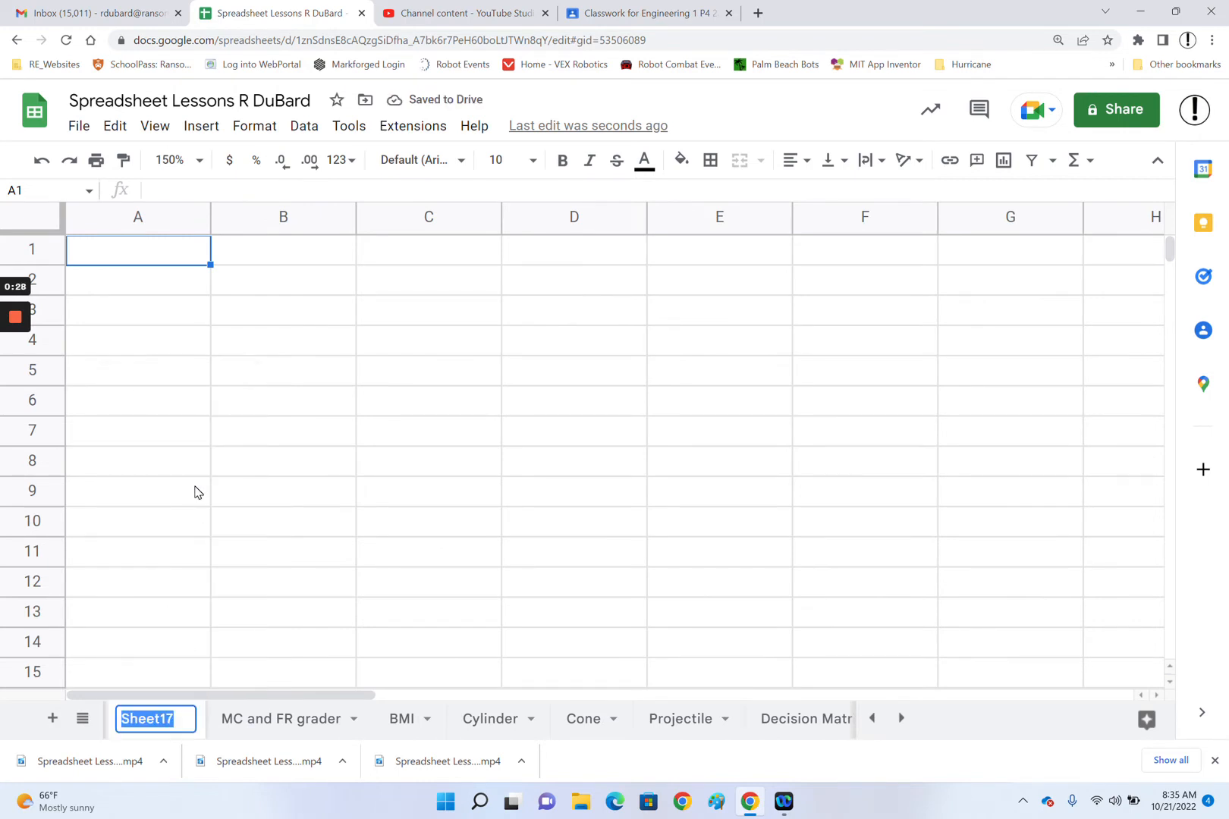
text(Inventroy)
key(BackSpace)
key(BackSpace)
key(BackSpace)
text(ory Lookup)
key(Return)
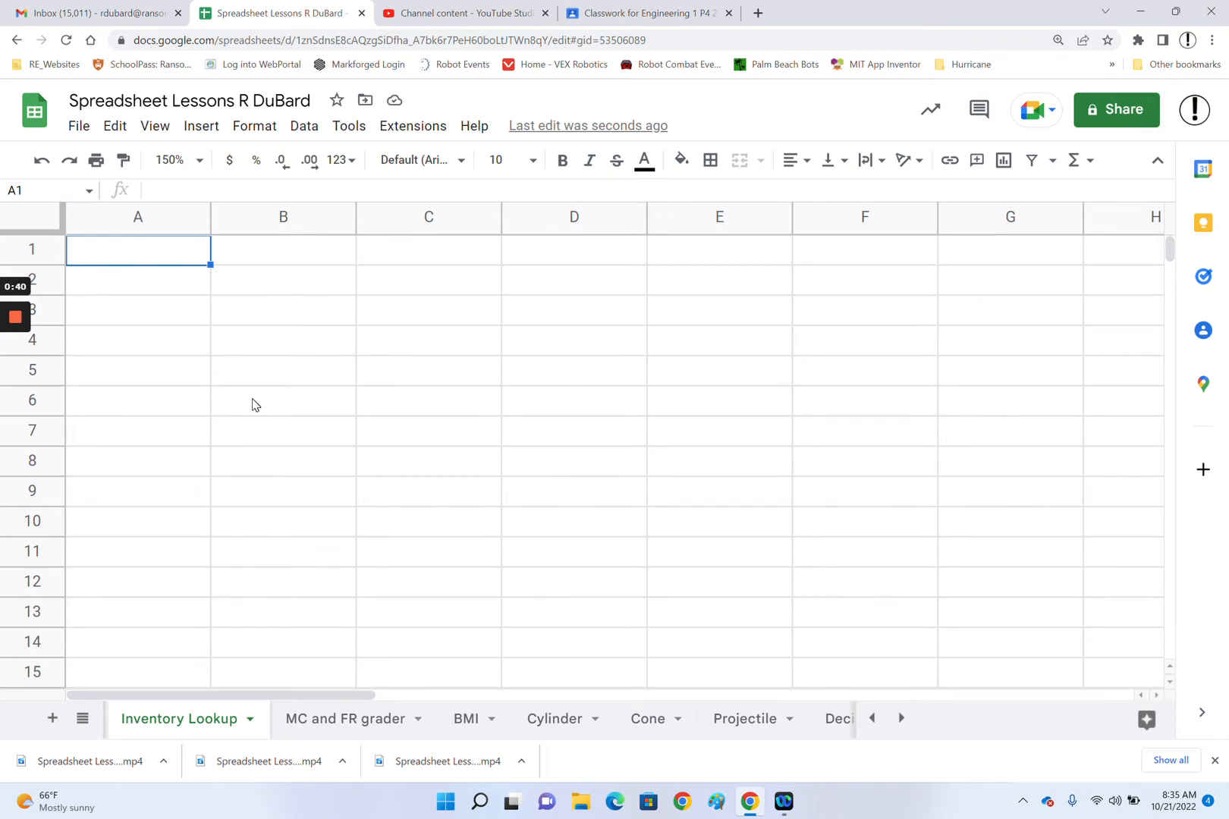
Enter the title "Inventory Database" in cell A7 and fit column A's width to the text
click(167, 439)
text(I)
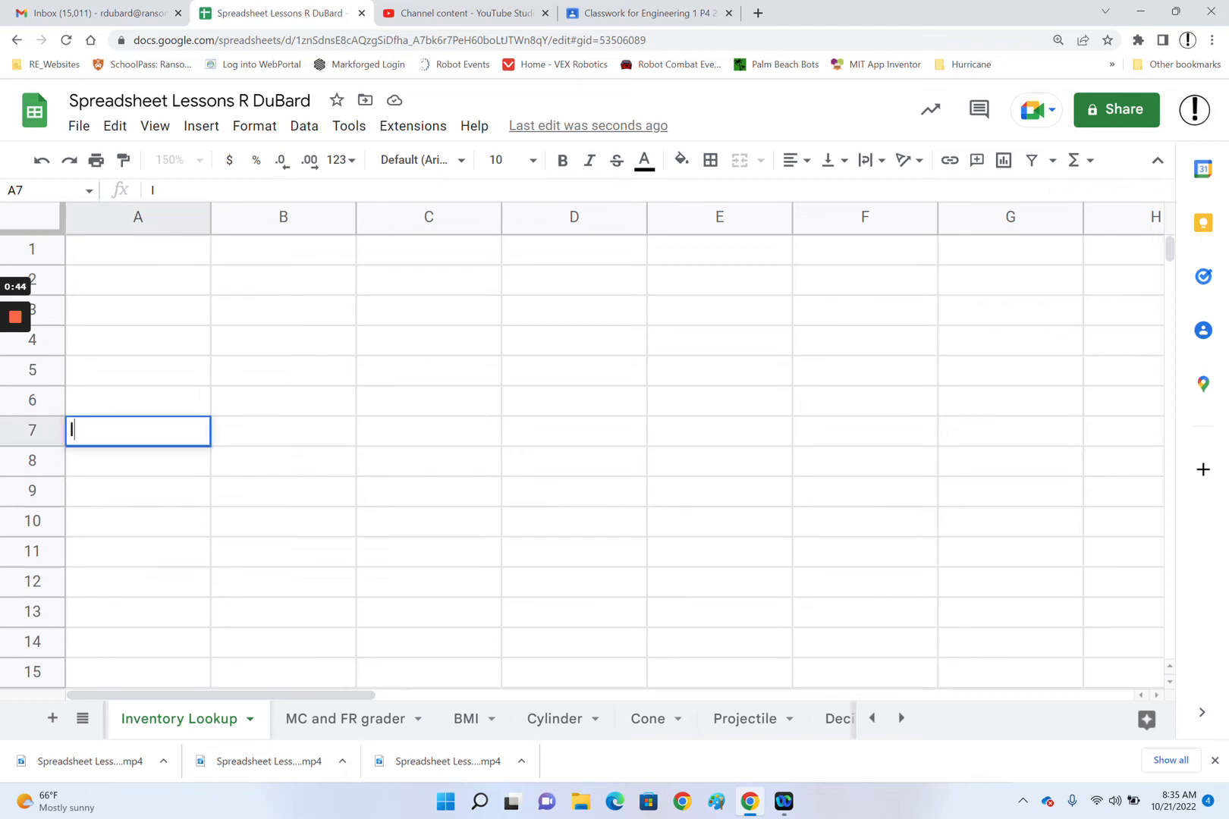
text(nventory Datab)
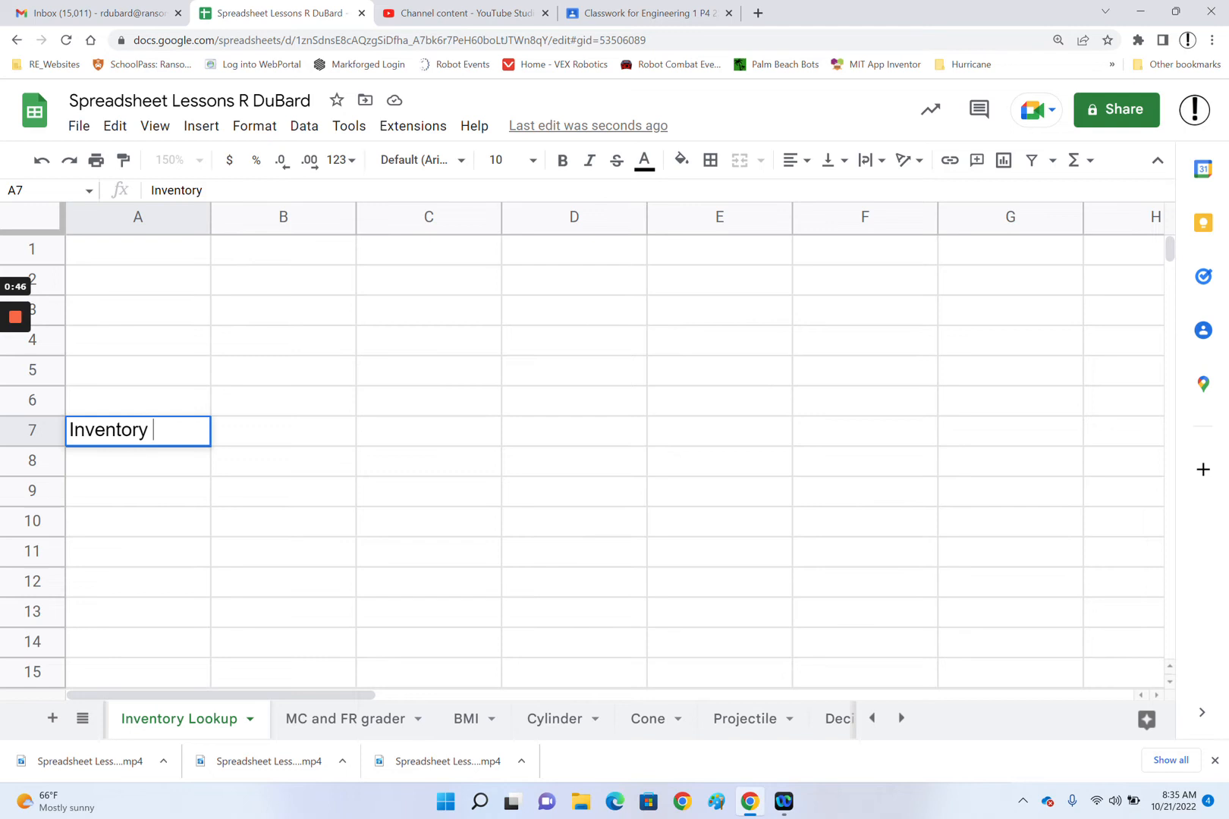
key(BackSpace)
text(tabase)
click(406, 439)
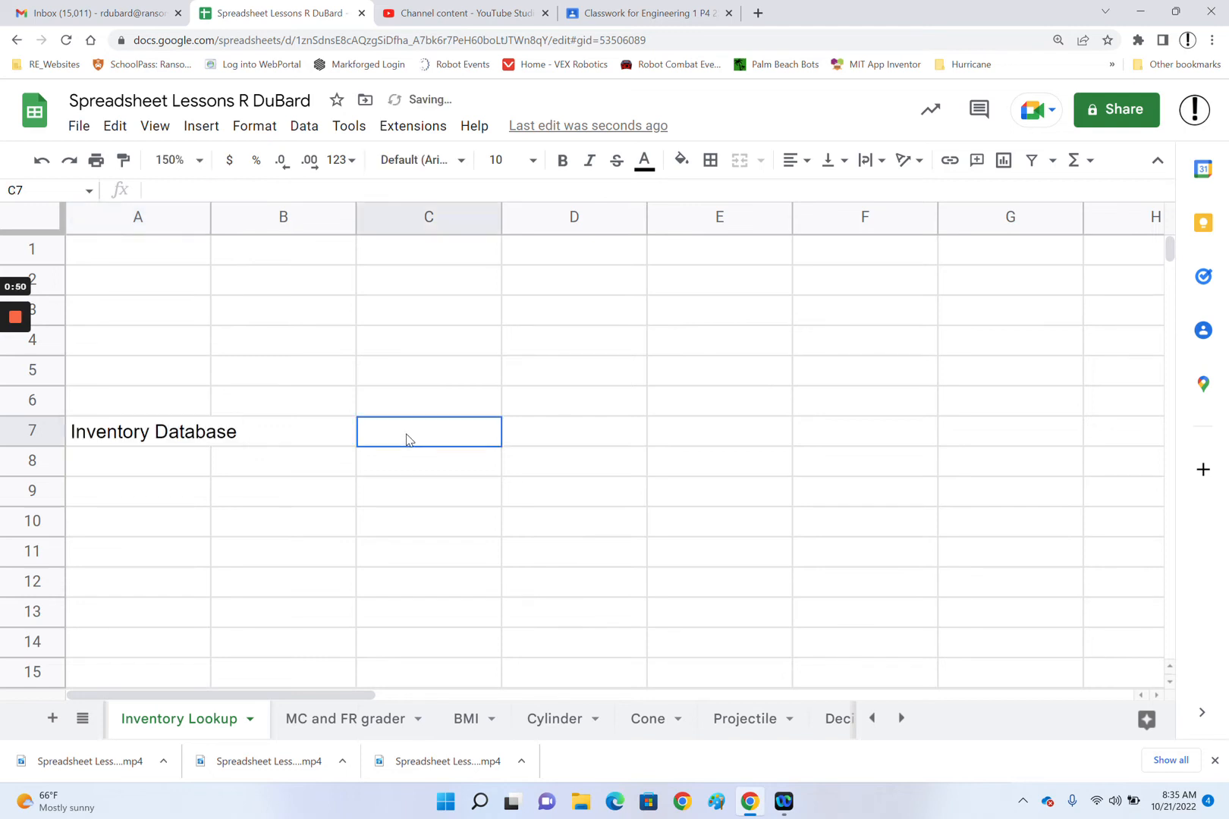
double_click(208, 219)
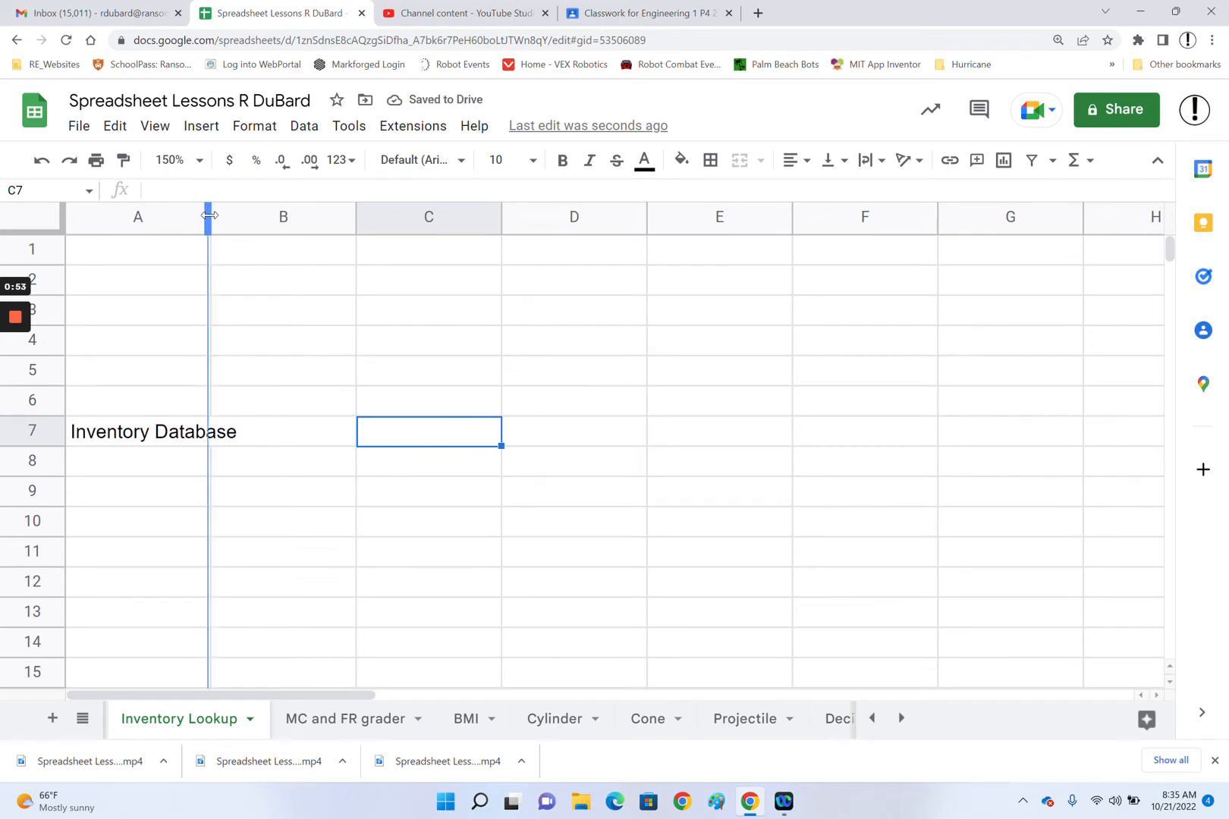
Enter the column headers Part #, Name, on Hand, cost and price in cells B8 to F8
click(276, 476)
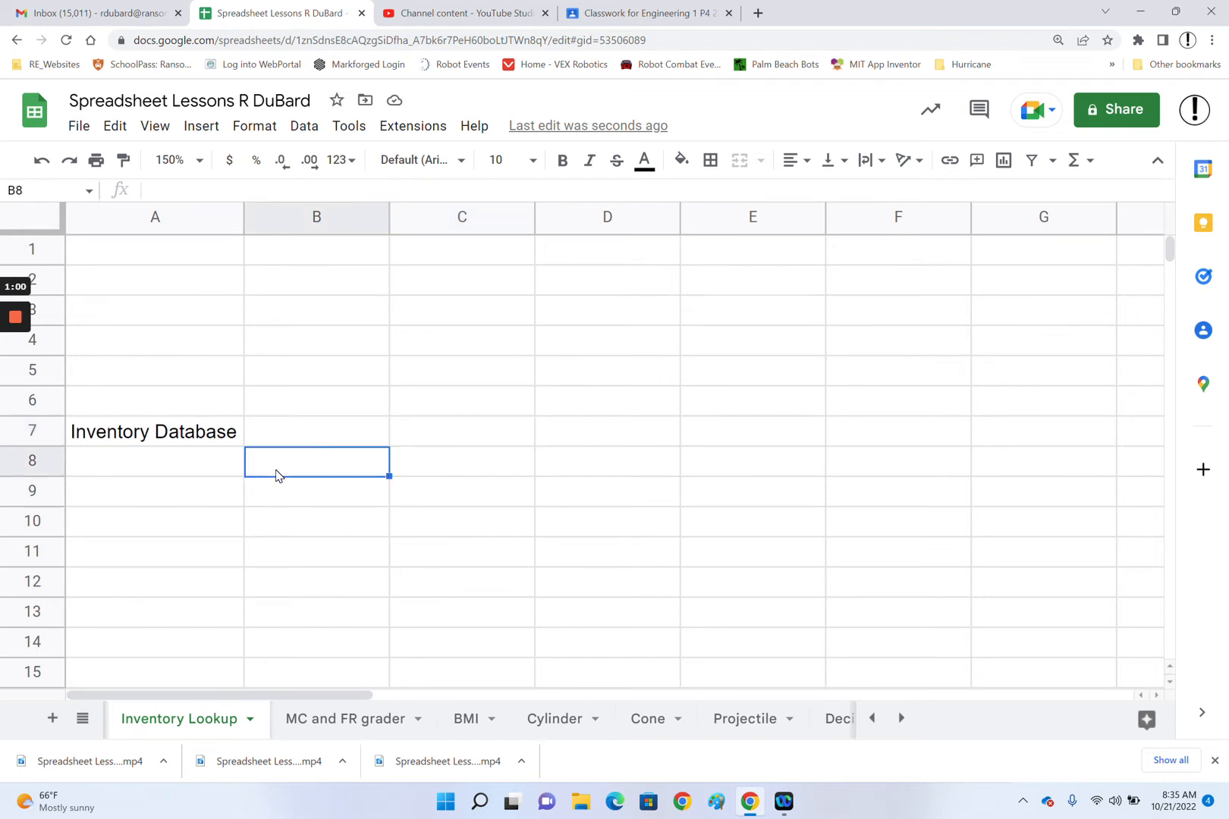
text(Part #)
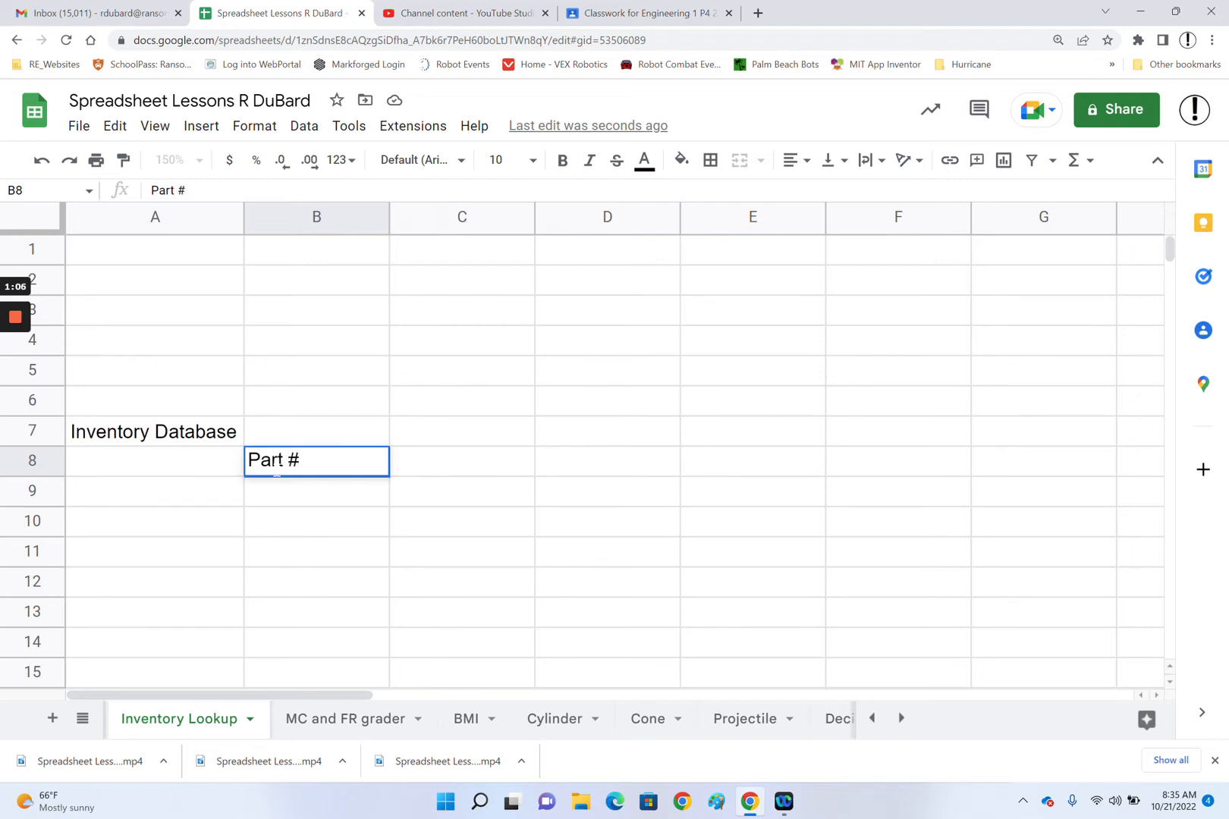
key(Tab)
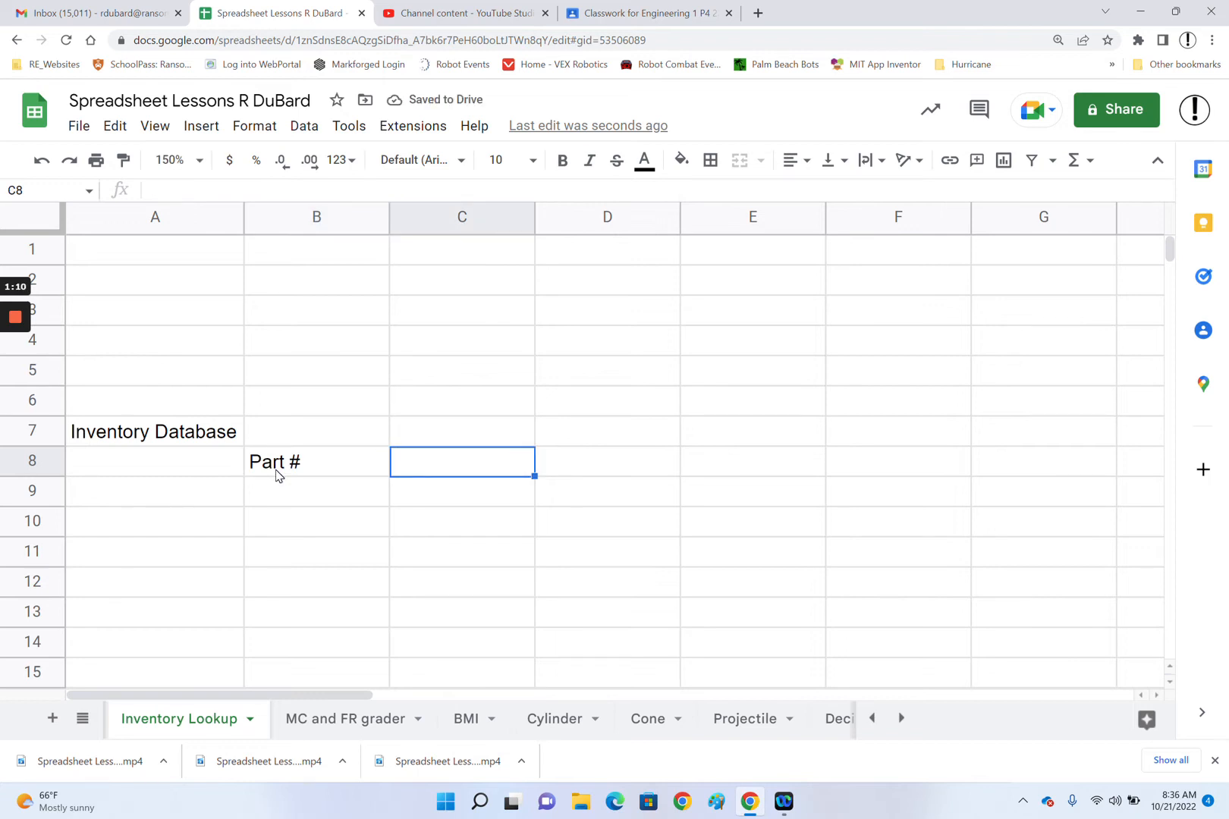
text(Name)
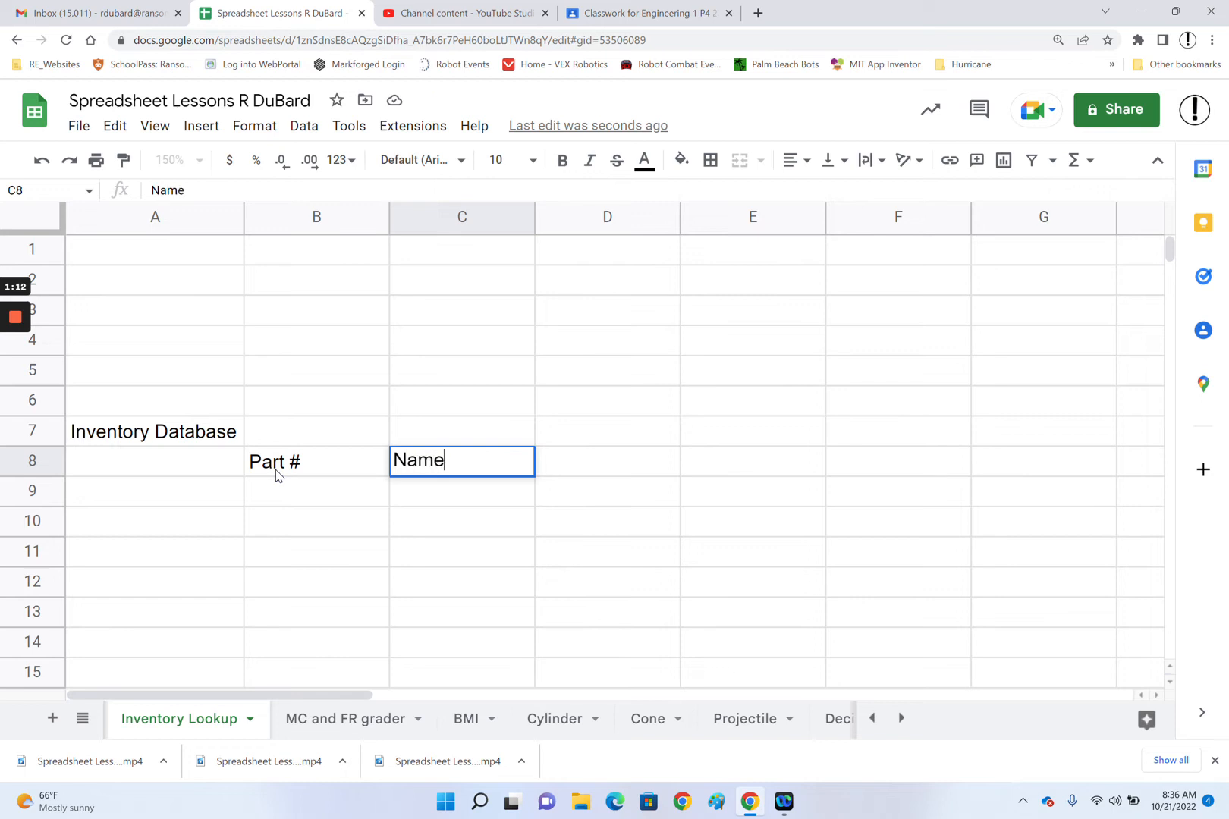
key(Tab)
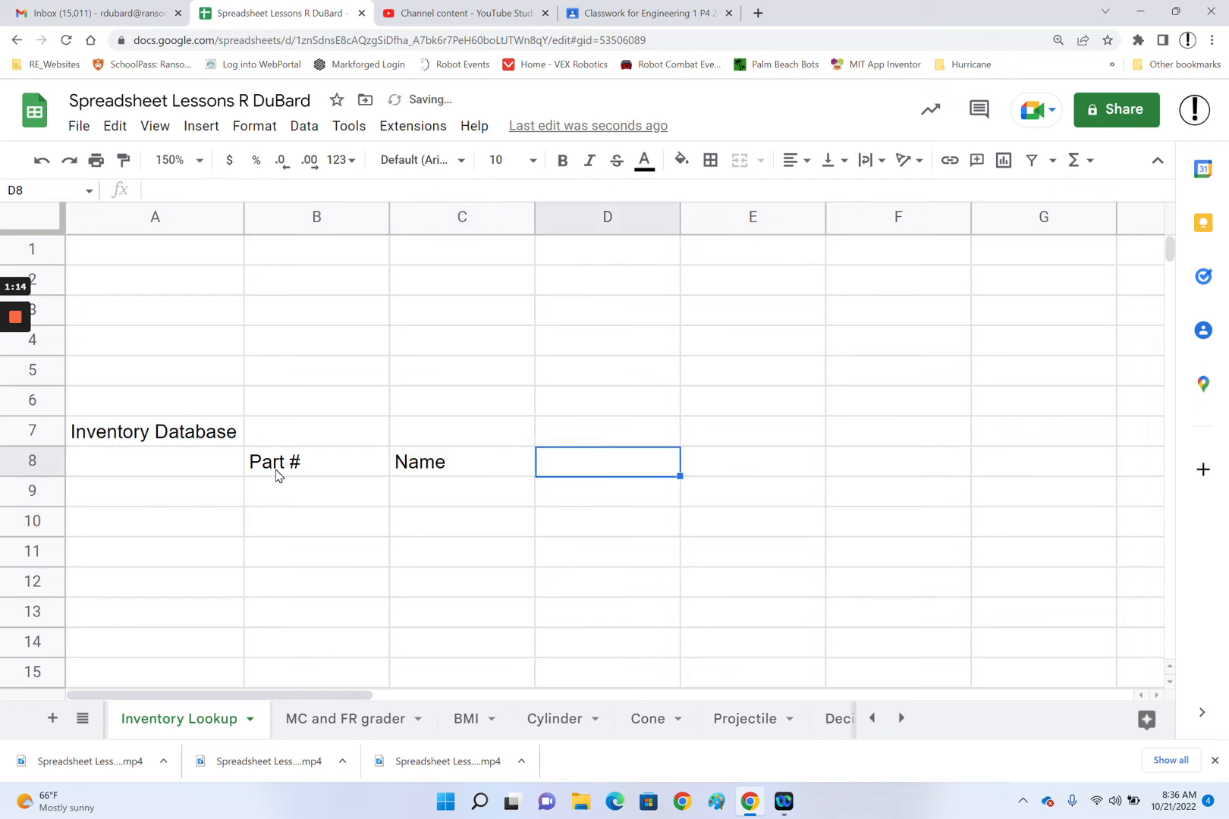
text(on Hand)
key(Tab)
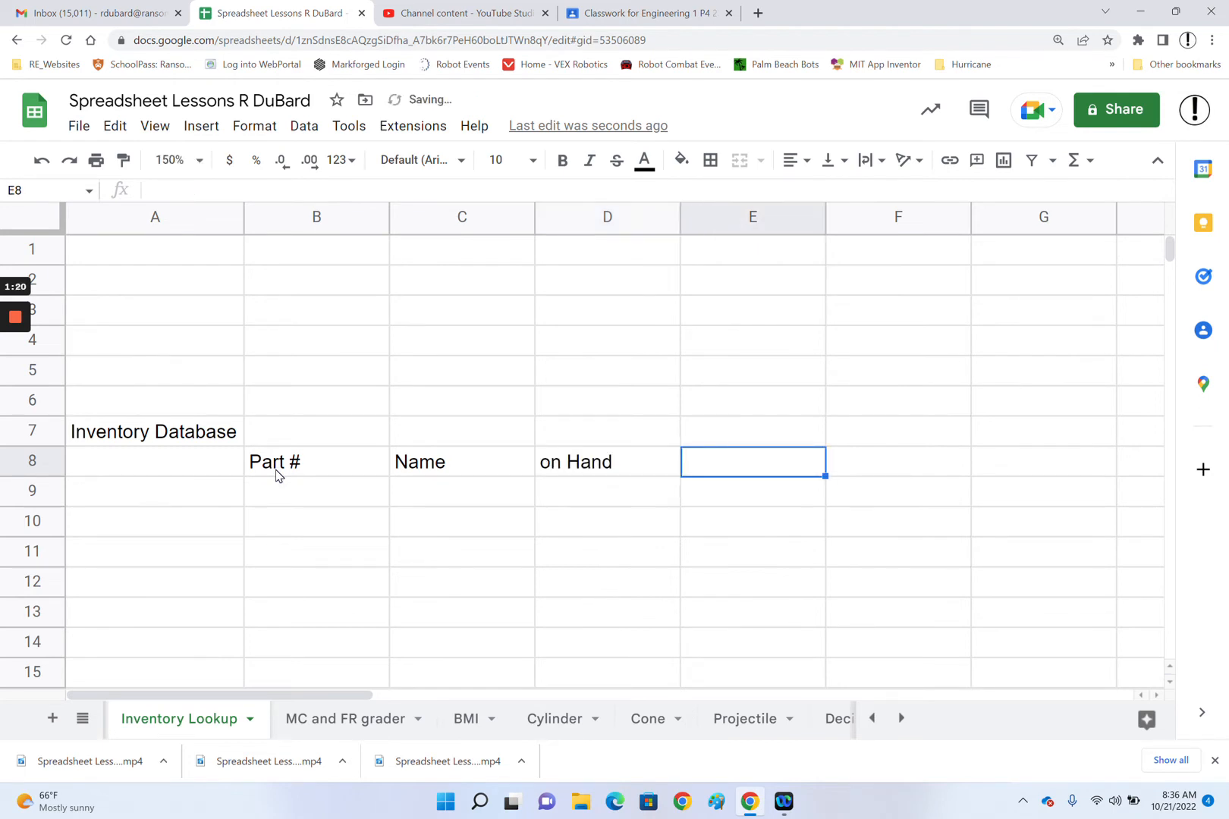
text(cost)
key(Tab)
text(price)
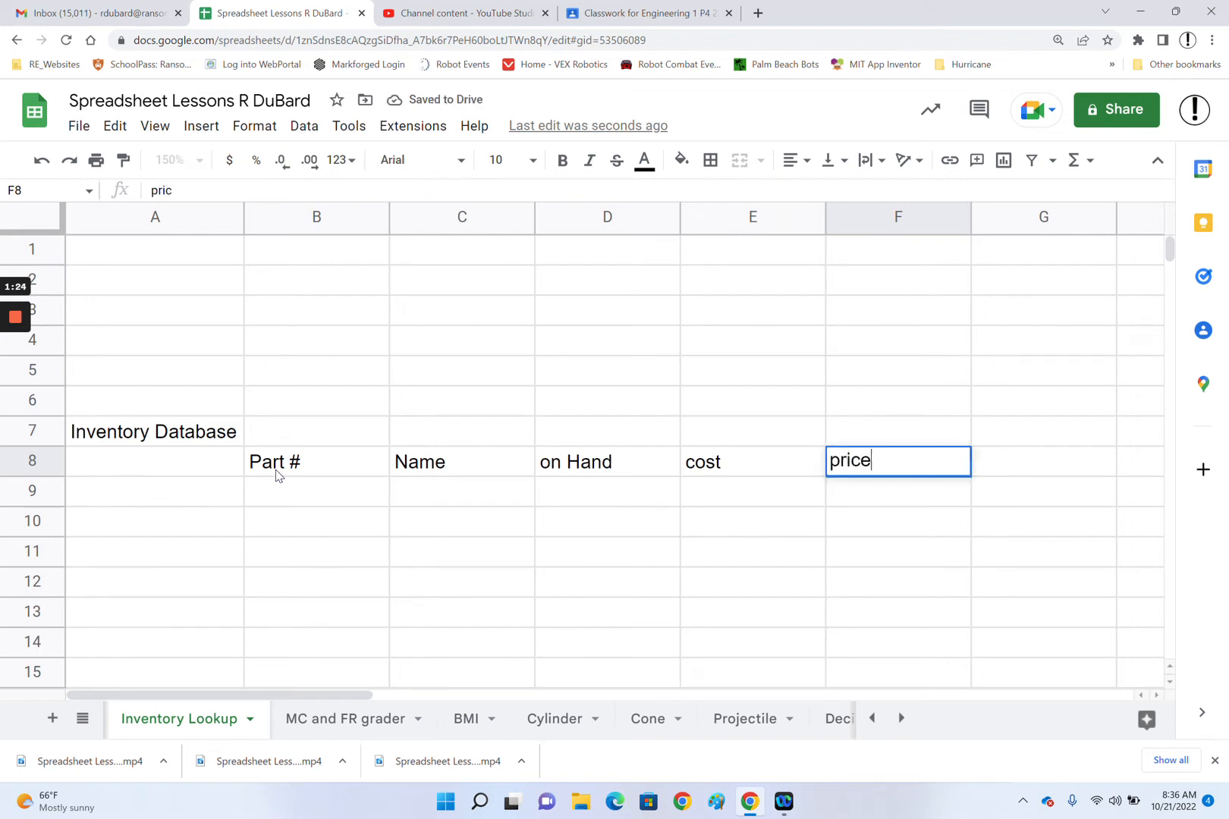
Enter 10001, Widget, 22 and .30 in cells B9 to E9, and format the cost as currency
click(314, 508)
text(10001)
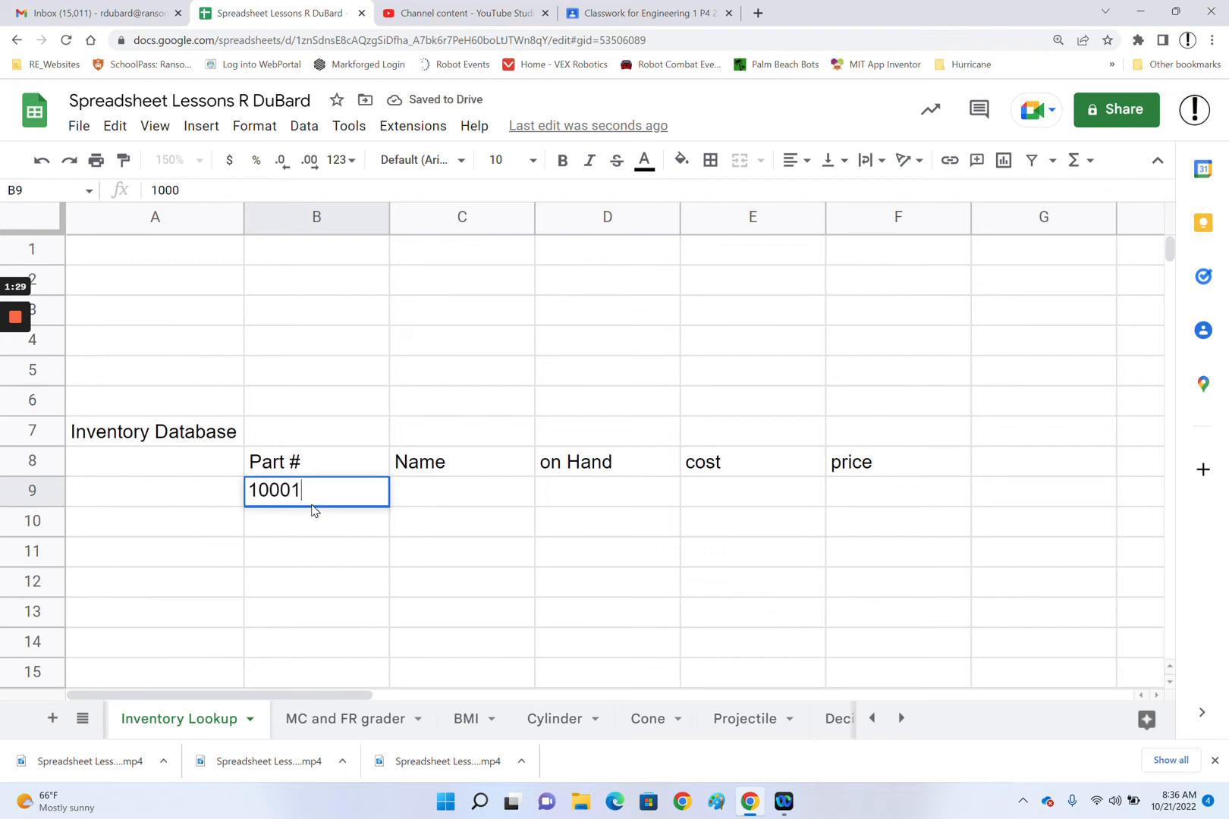
key(Tab)
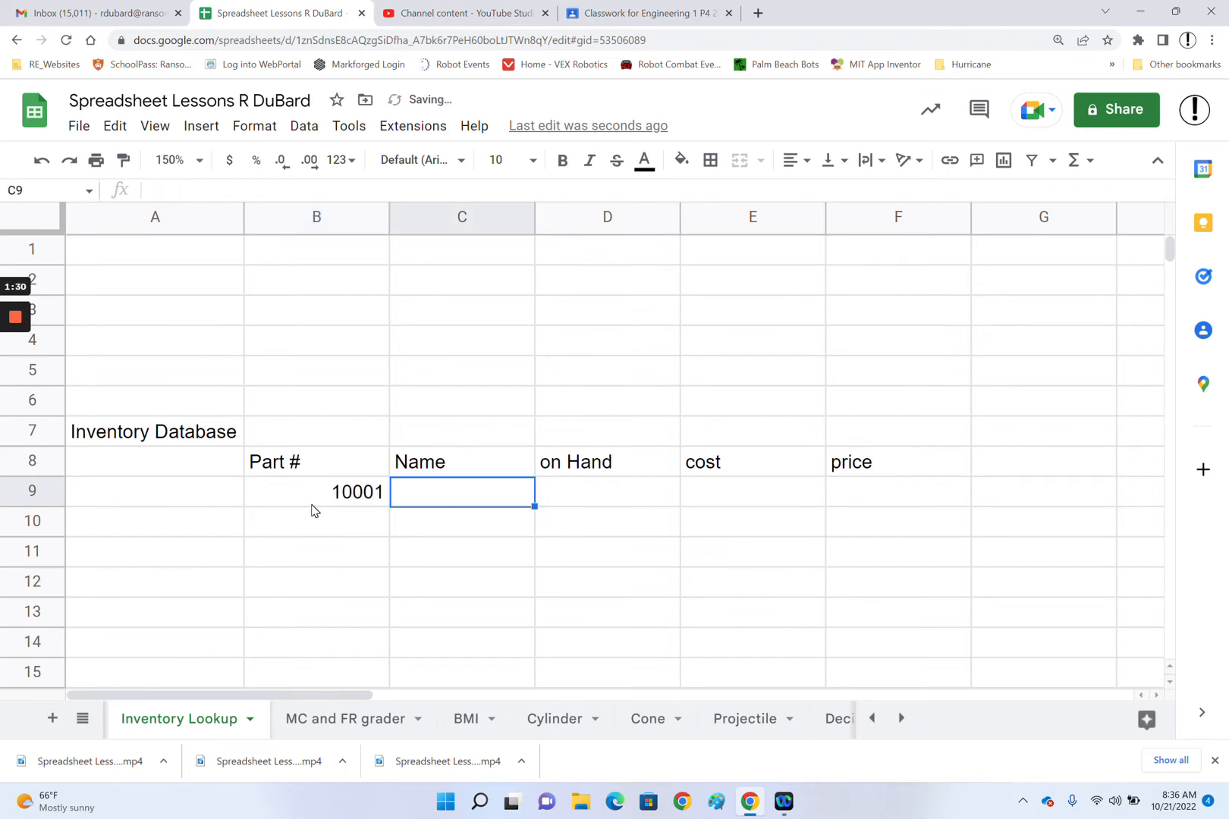
text(Widget)
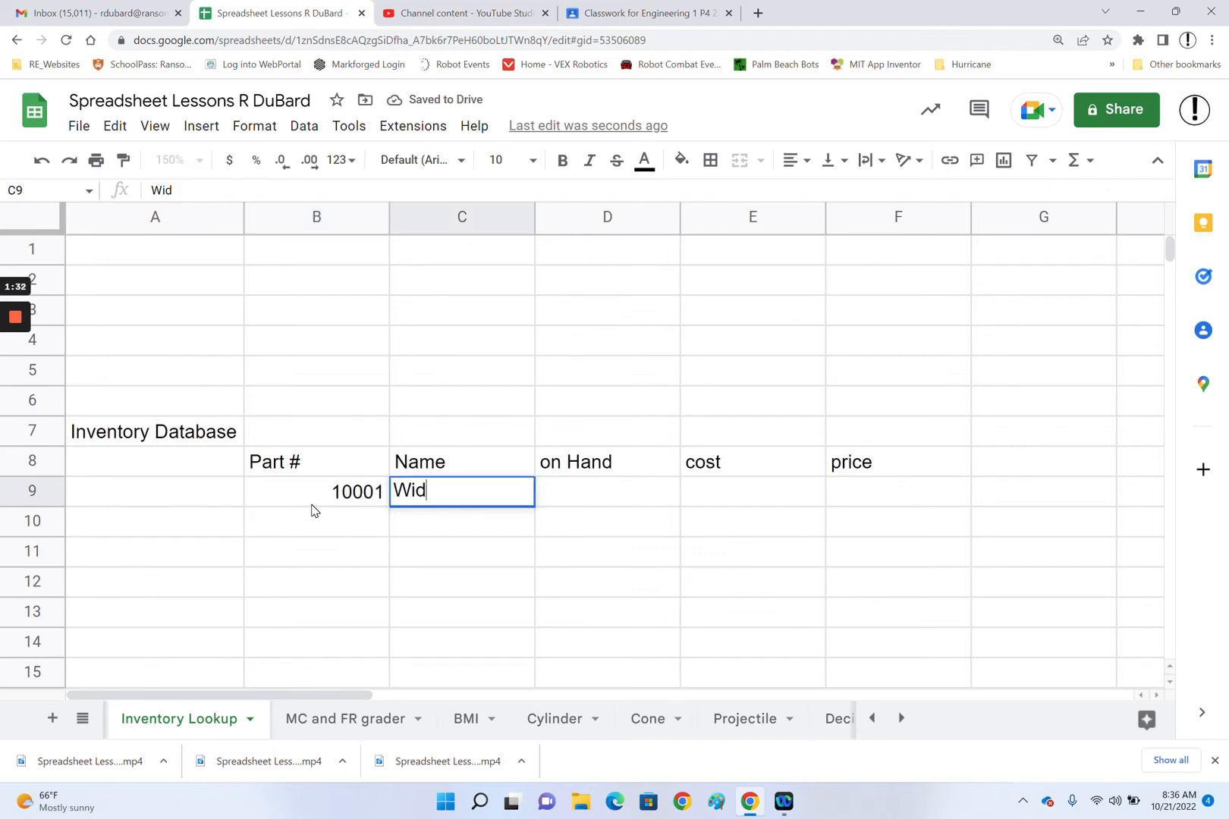
key(Tab)
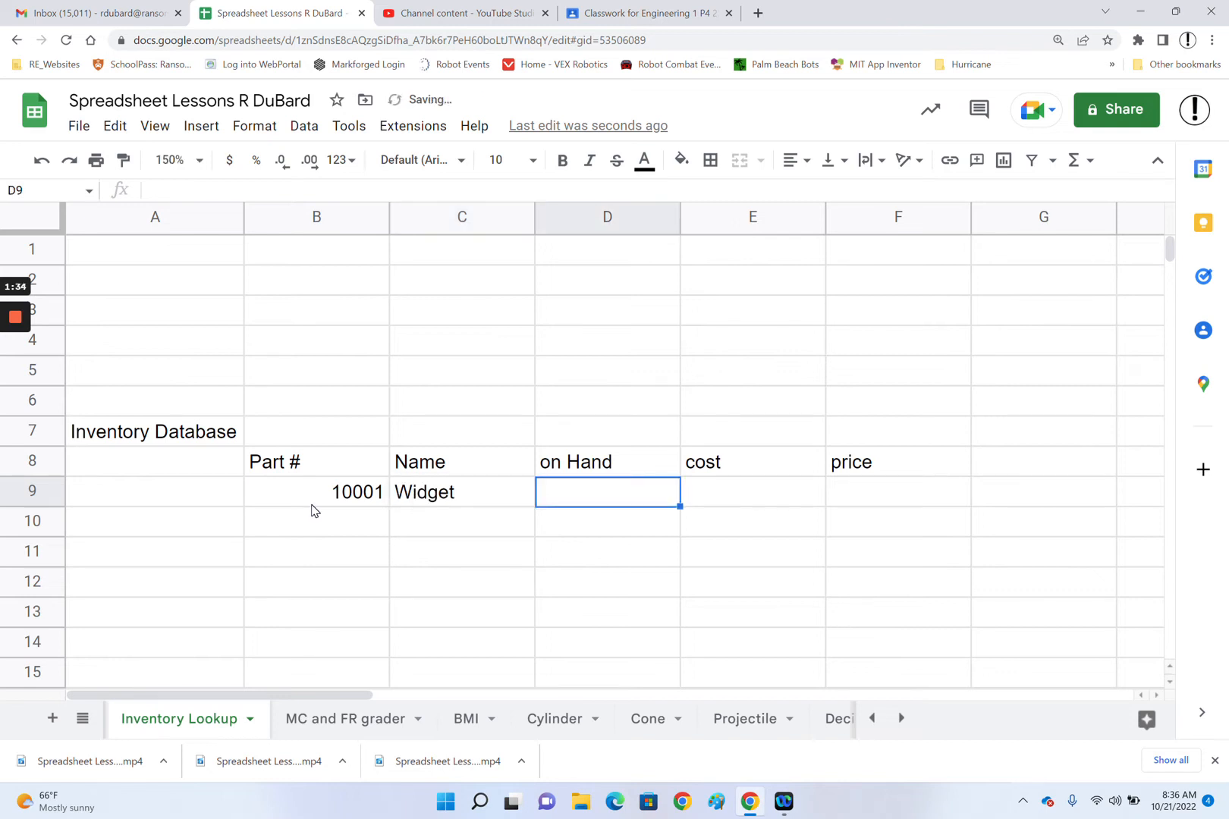
text(22)
key(Tab)
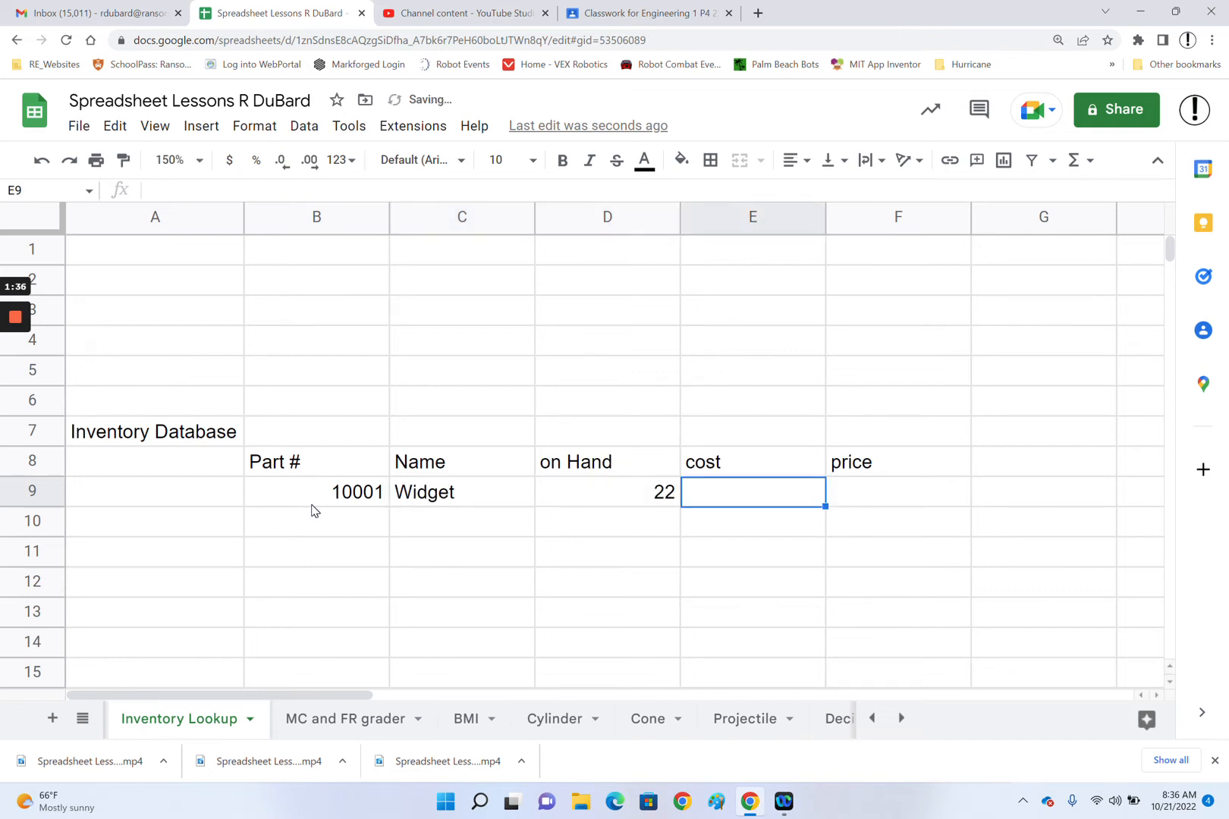
text(.30)
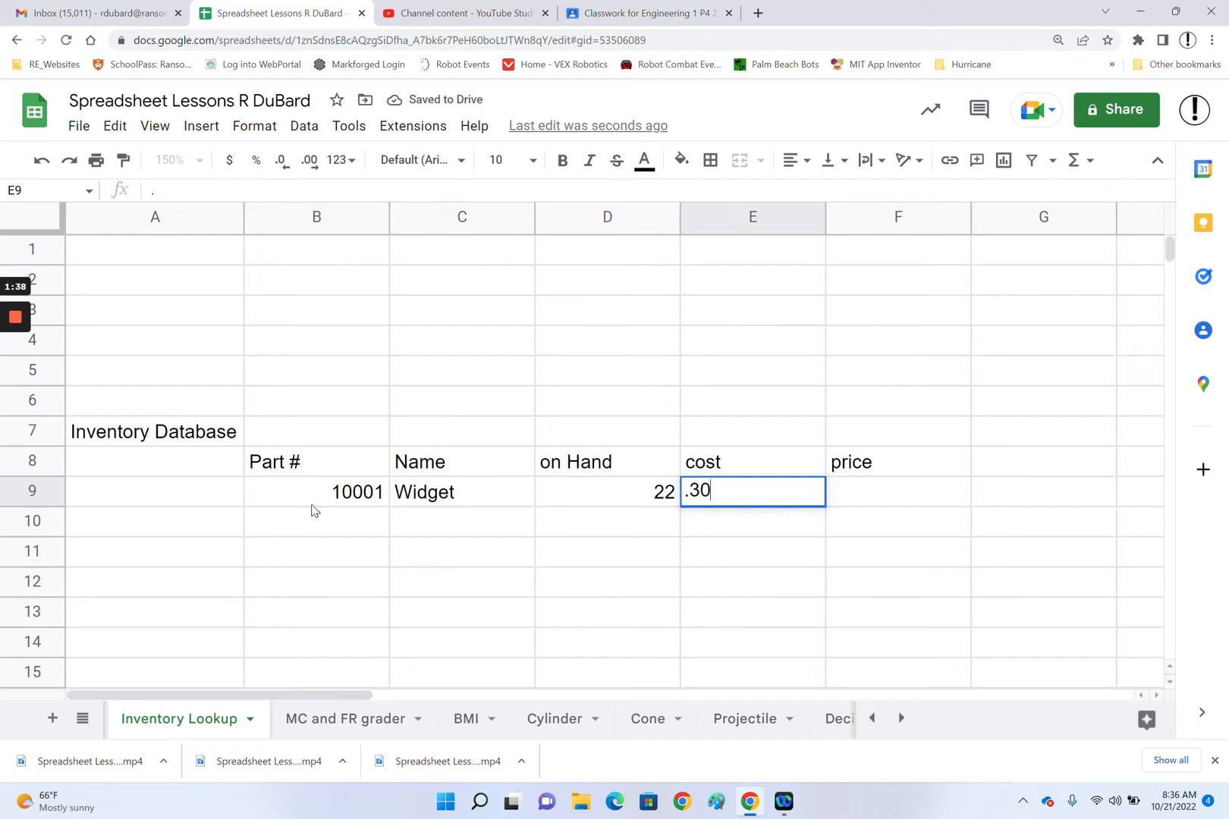
key(Tab)
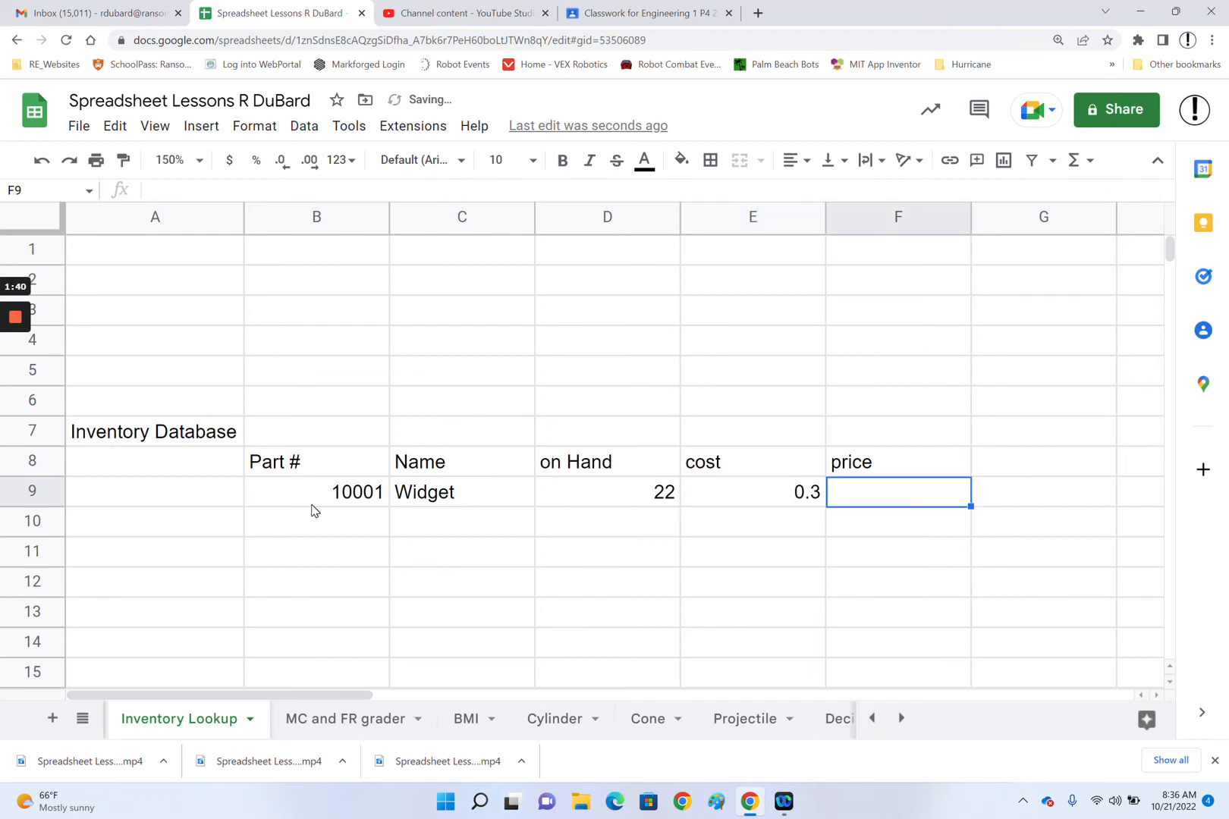
click(794, 498)
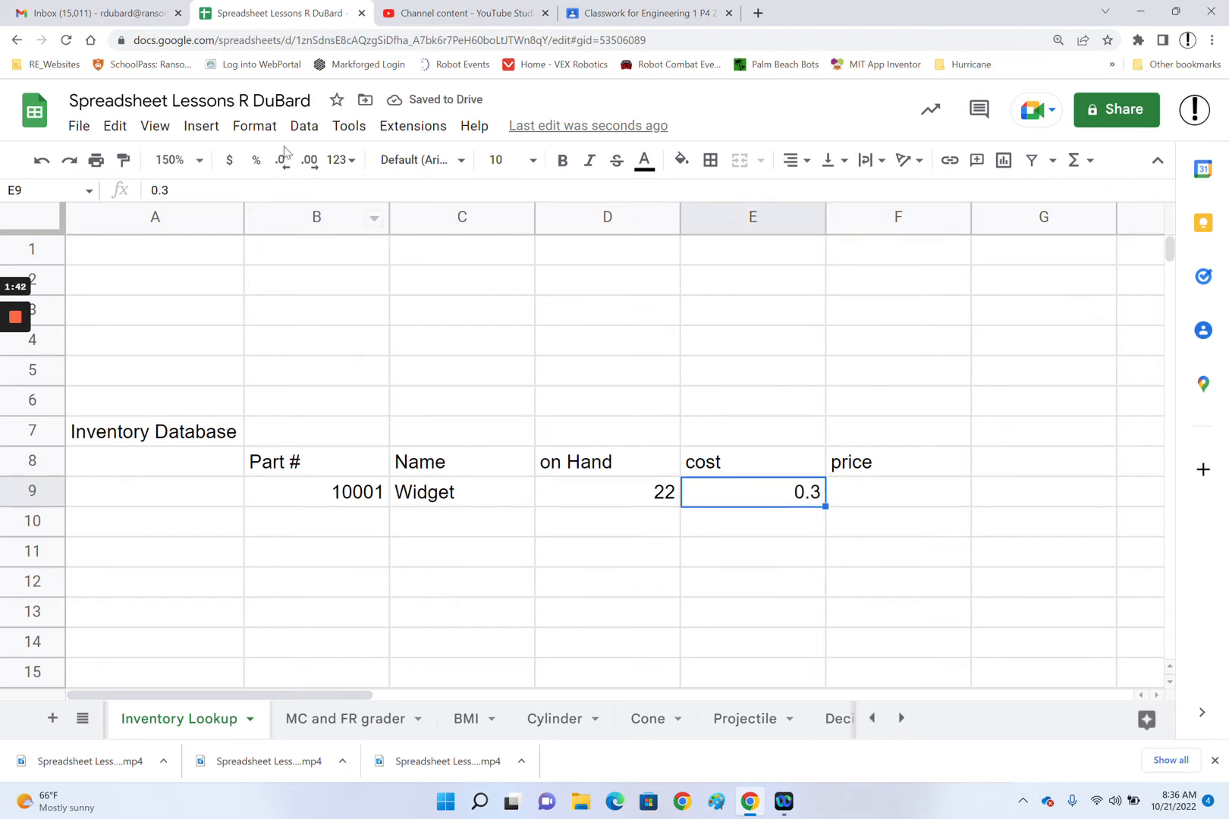
click(230, 161)
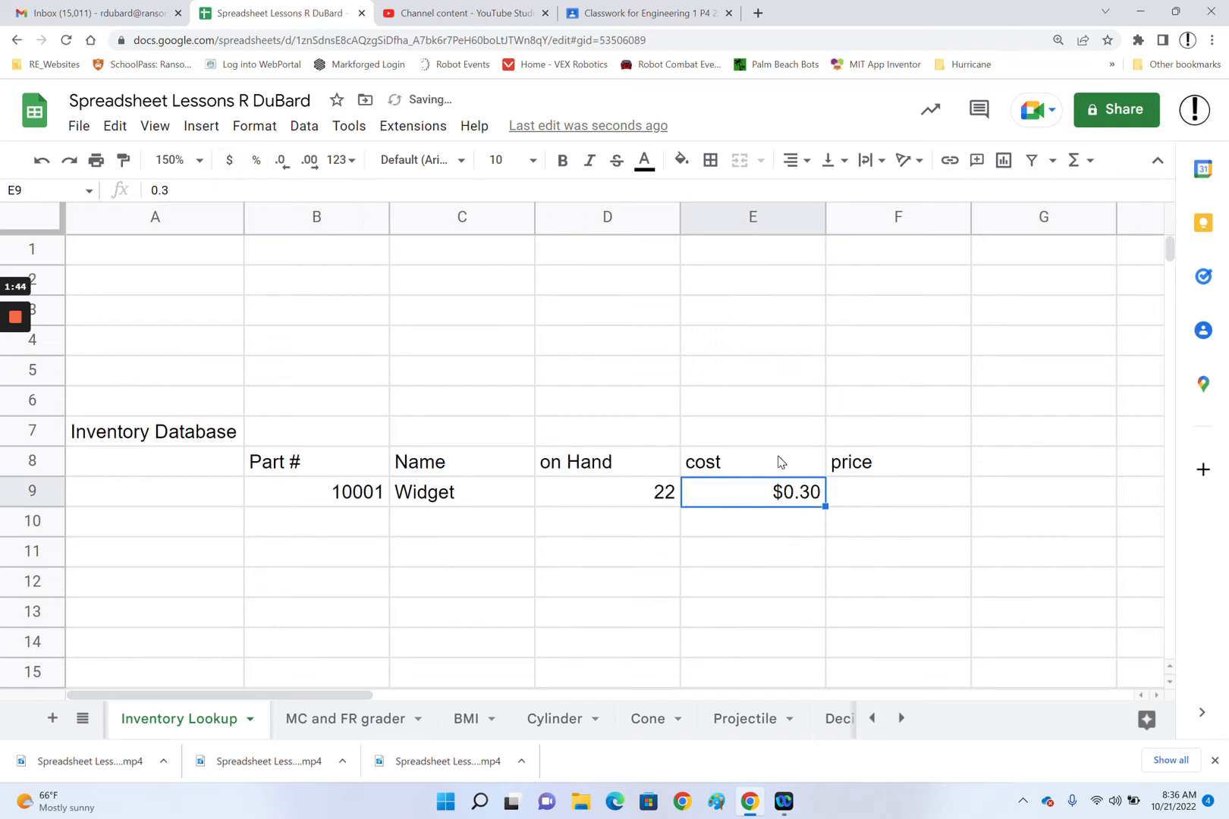
Enter a price of 1.79 for the Widget in cell F9 and format it as currency
click(890, 495)
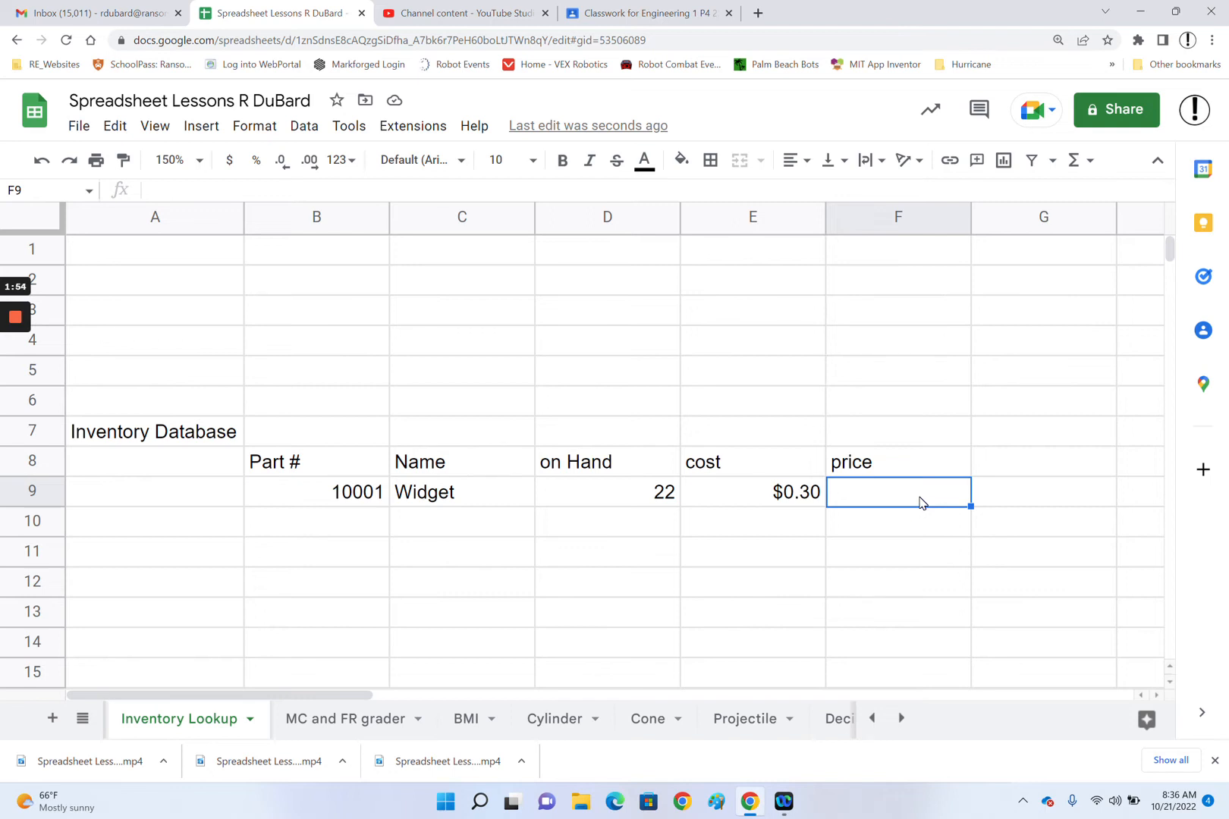
text(18)
key(BackSpace)
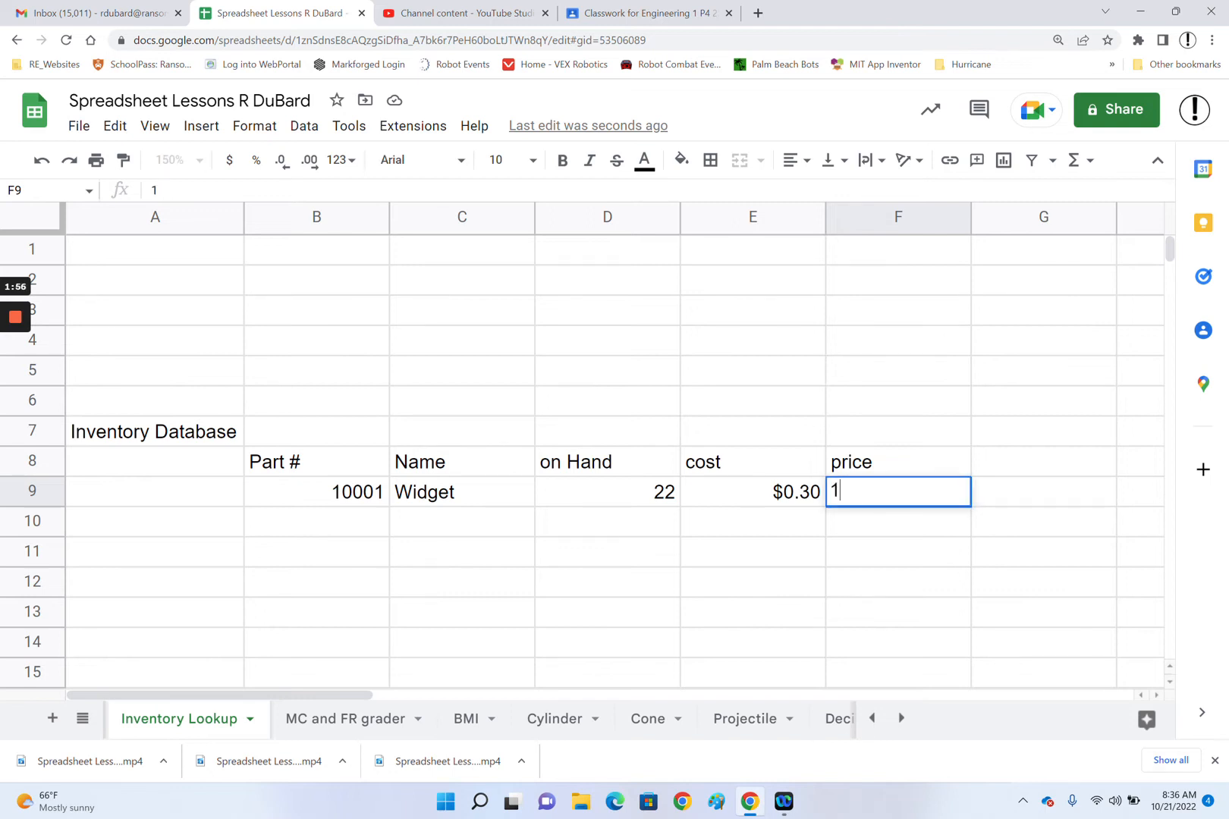
text(.79)
key(Return)
click(919, 502)
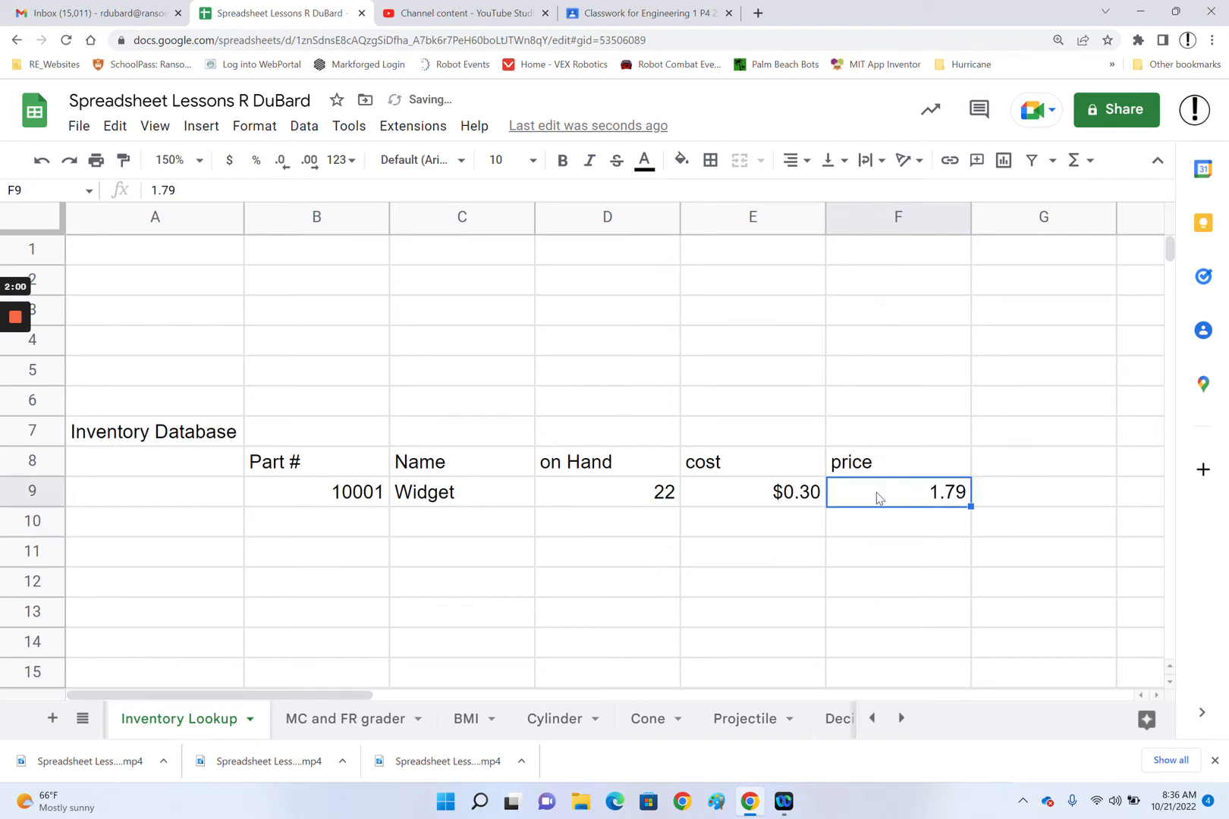
click(225, 172)
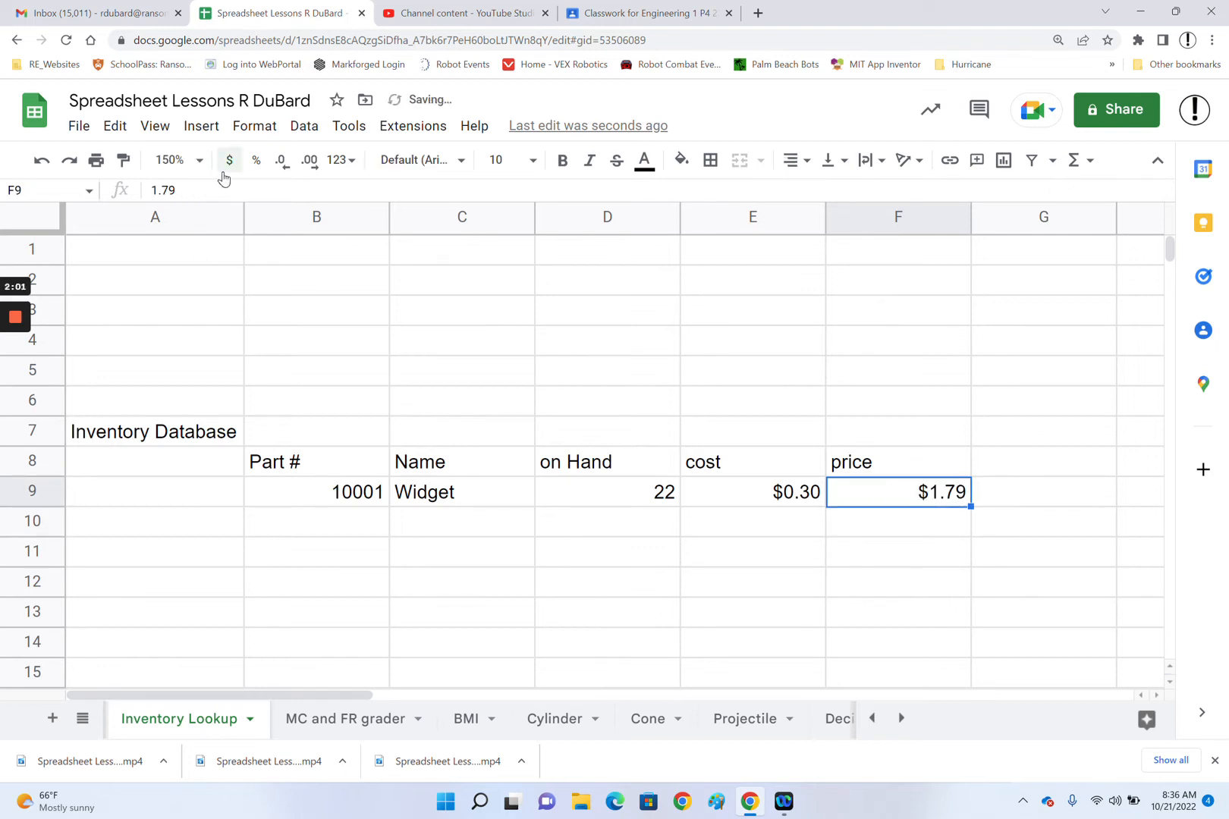
Enter 23456, Thingamabob, 15 and .98 in cells B10 to E10 as the second inventory item
click(353, 522)
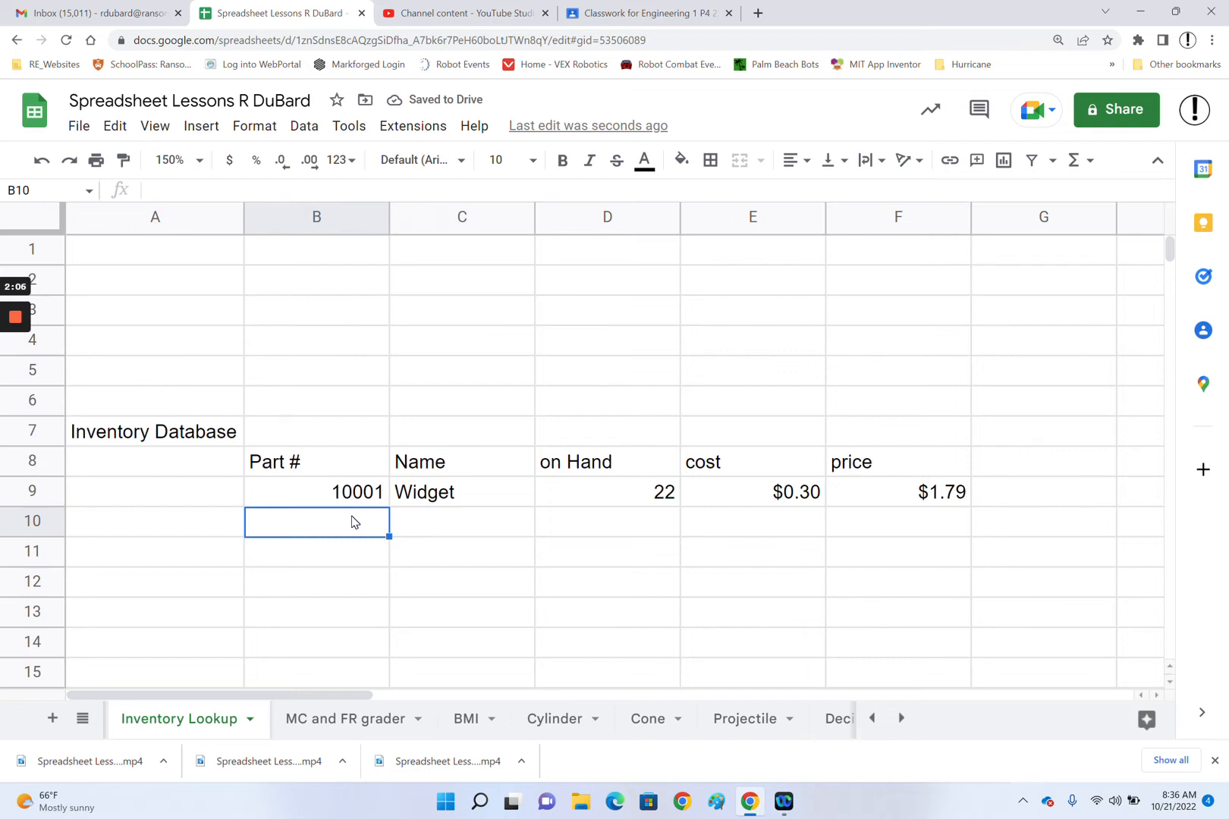
text(2)
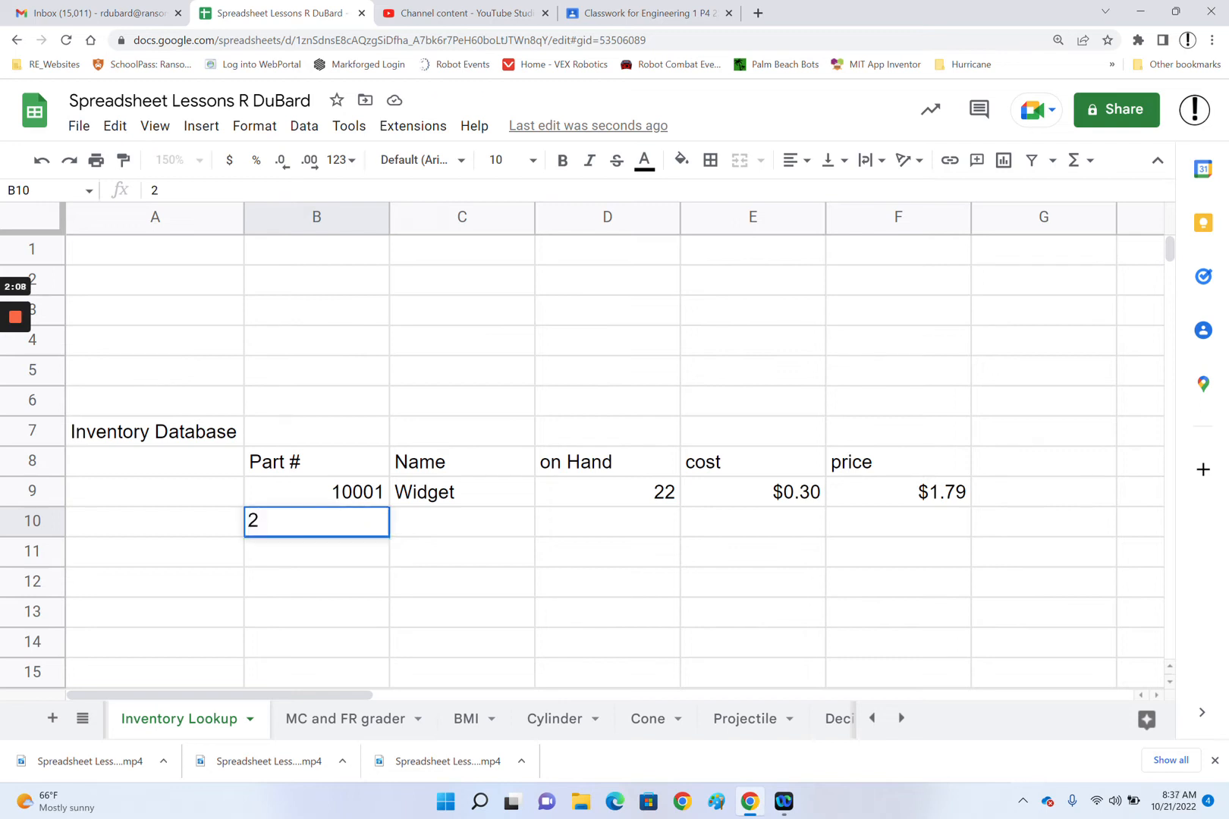
text(3456)
key(Tab)
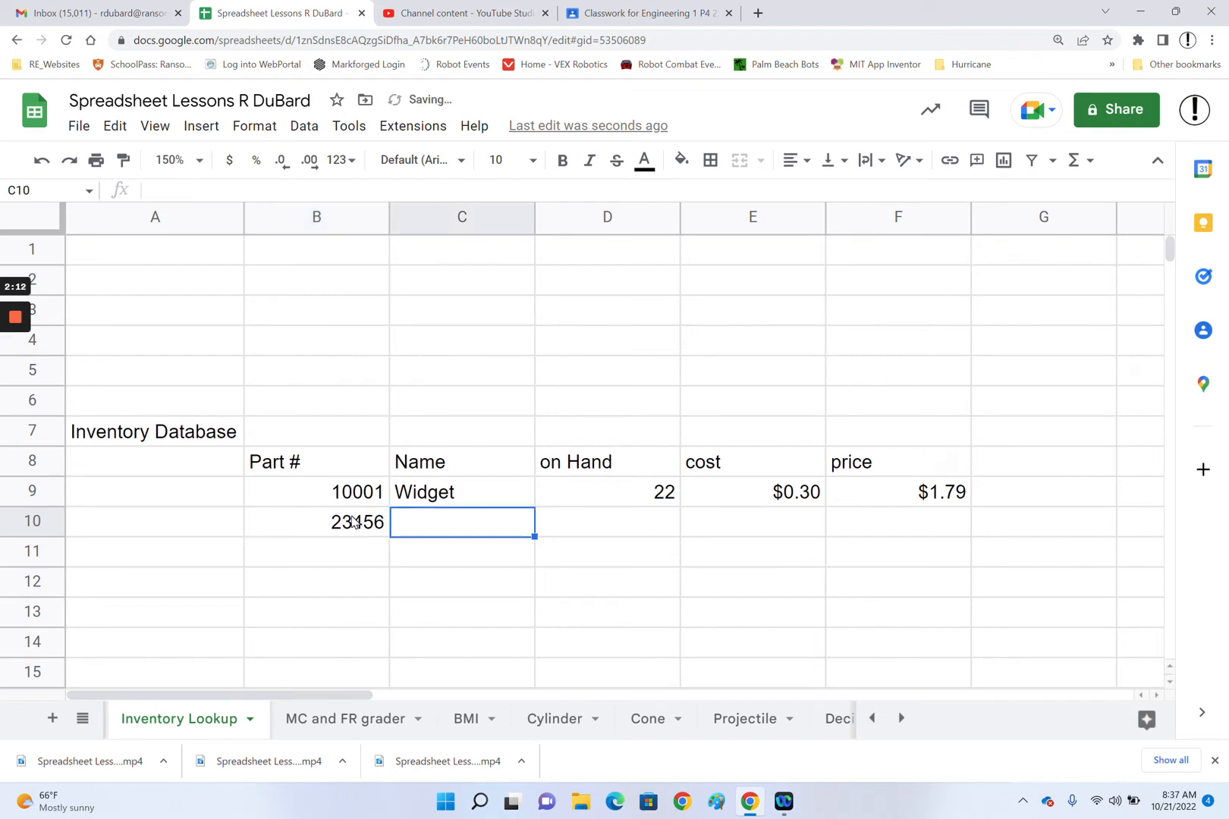
text(Th)
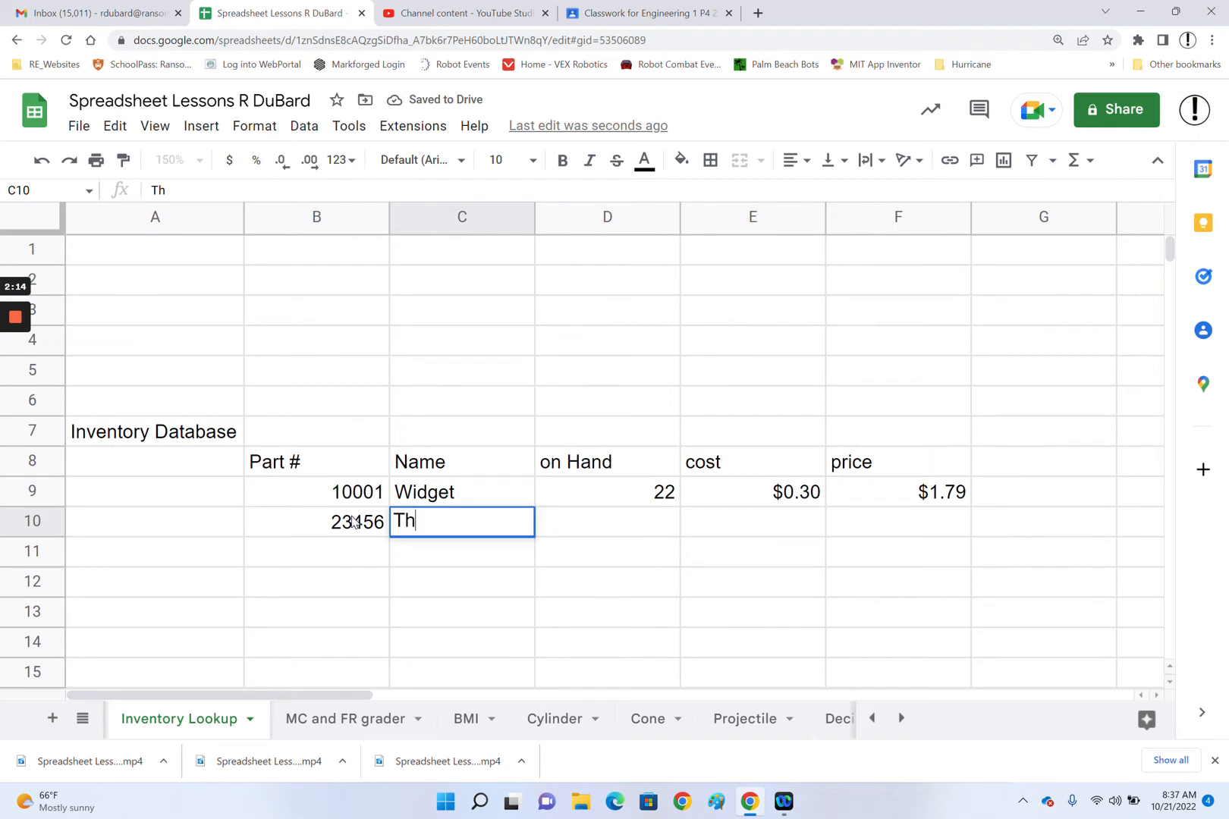
text(inga)
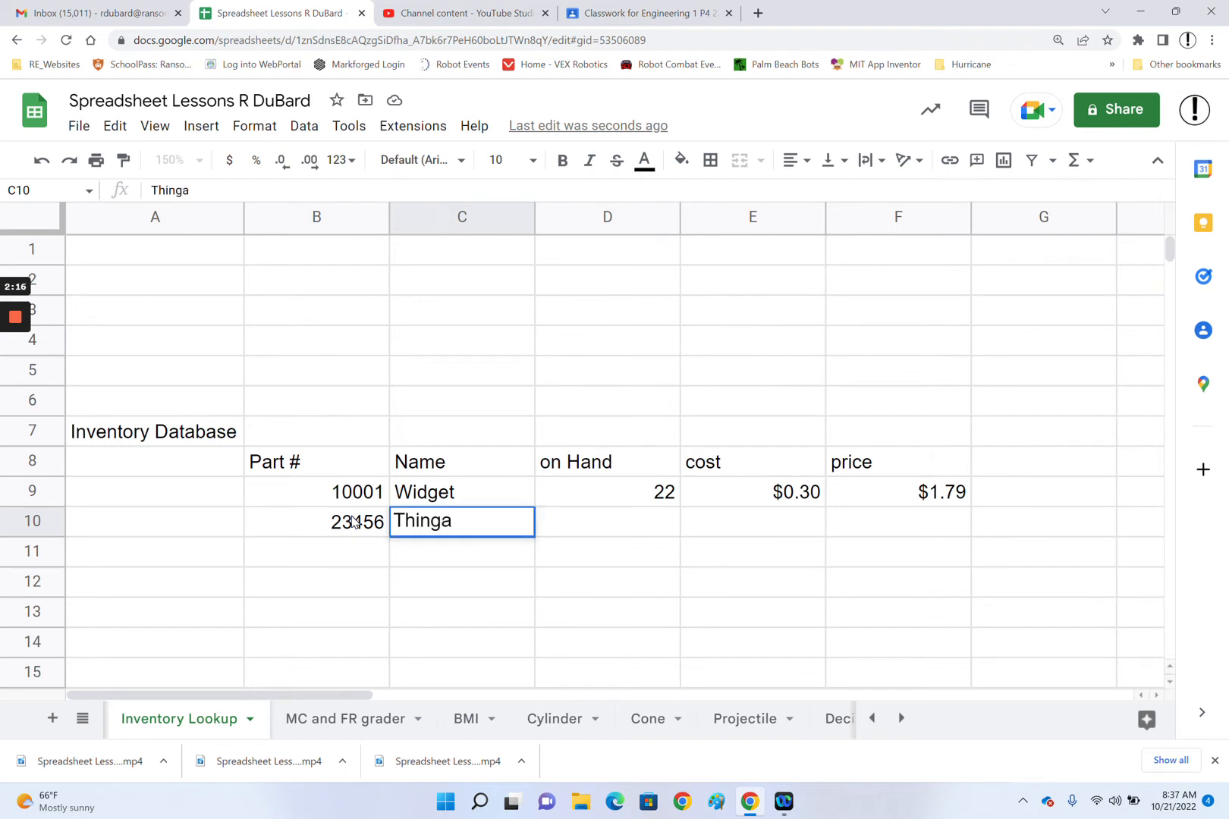
text(mabob)
key(Tab)
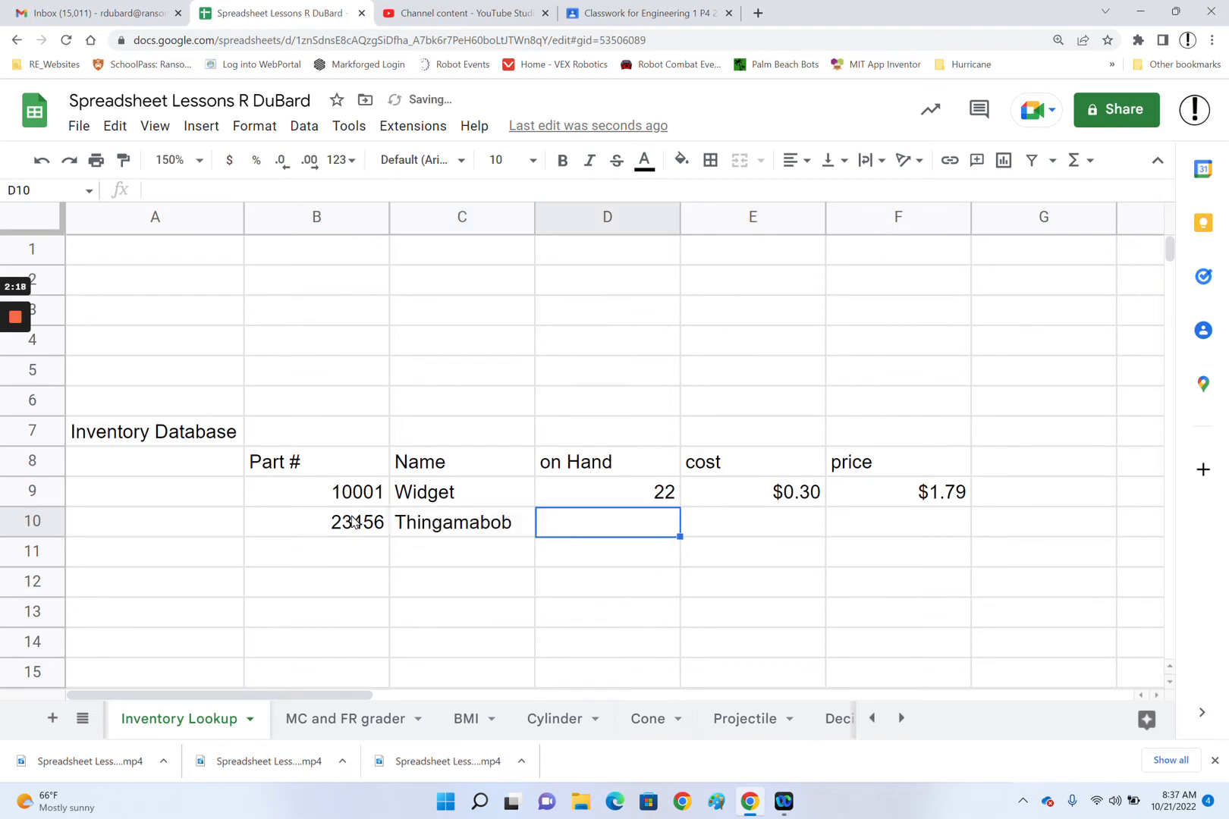
text(15)
key(Tab)
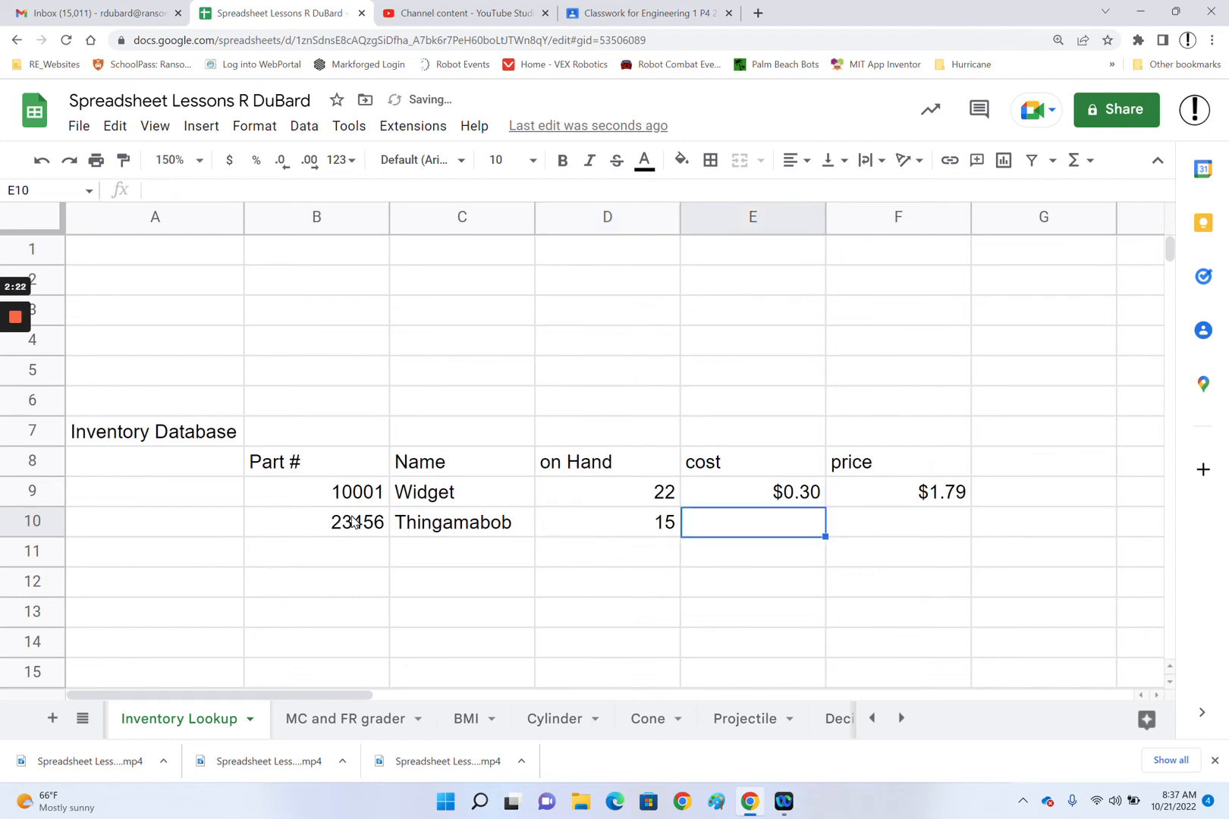
text(.98)
key(Tab)
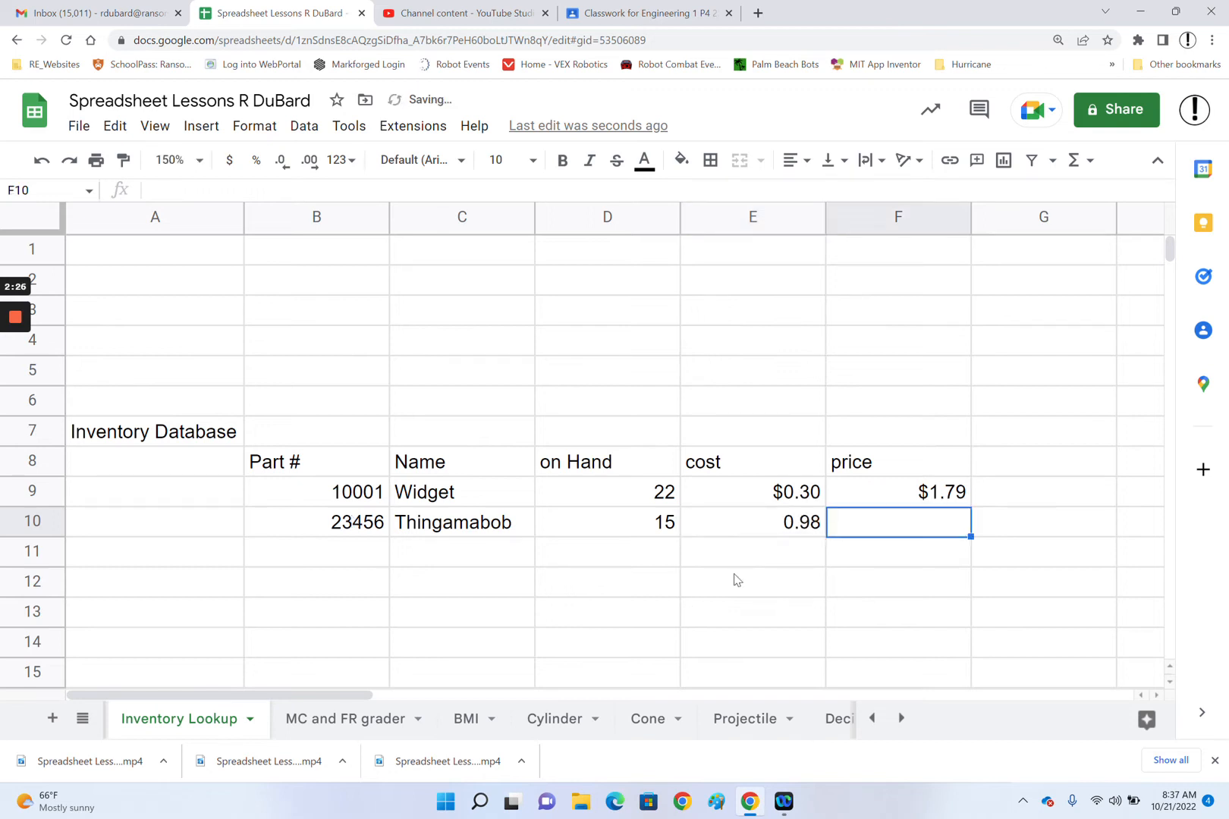
Format the cost and price cells E9 to F15 as currency
click(733, 499)
drag(764, 542, 857, 686)
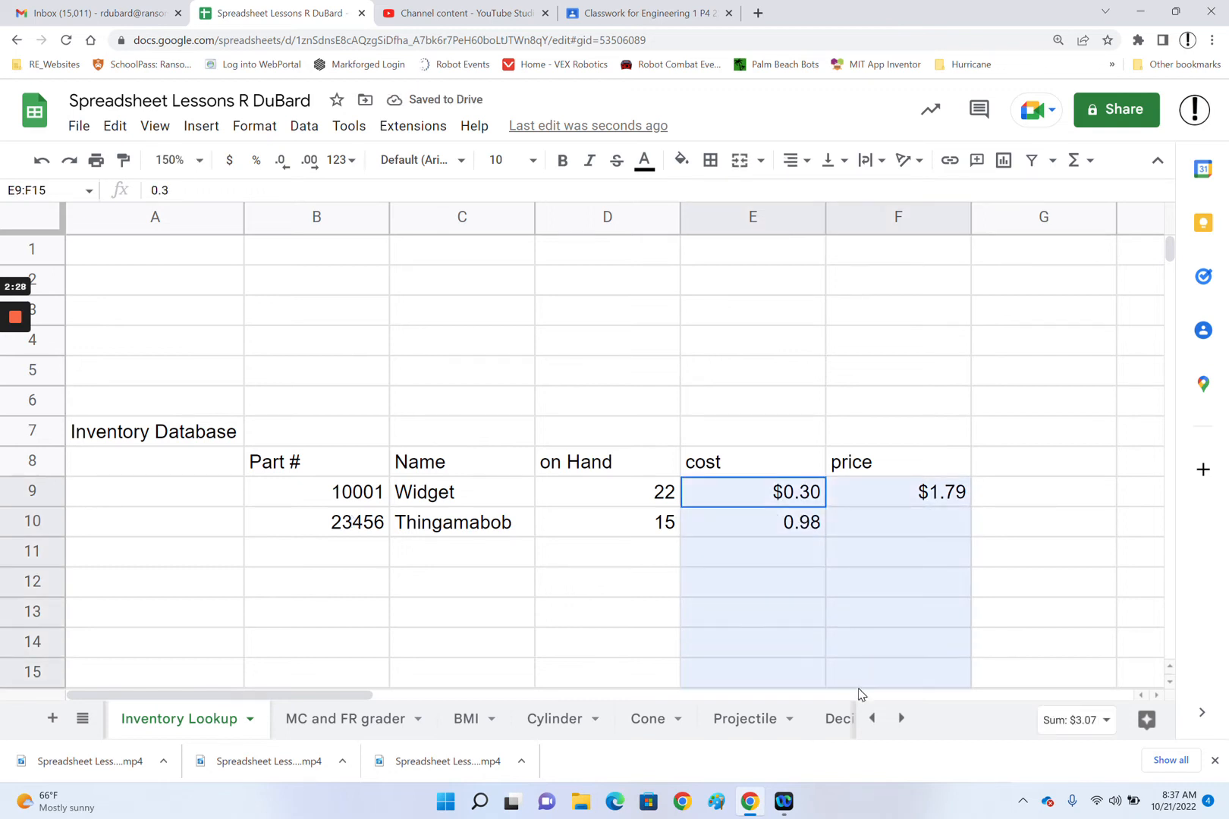
click(227, 161)
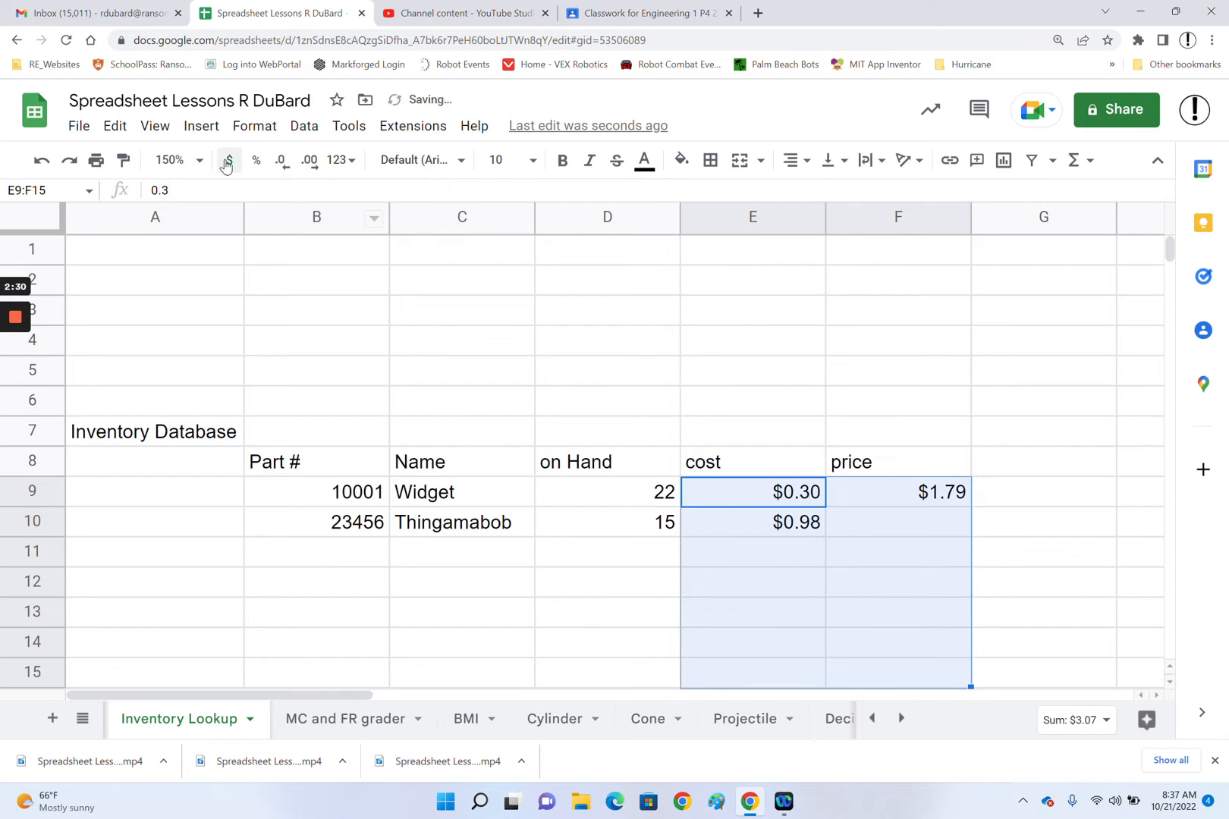
Enter a price of 2.99 for the Thingamabob in cell F10
click(912, 527)
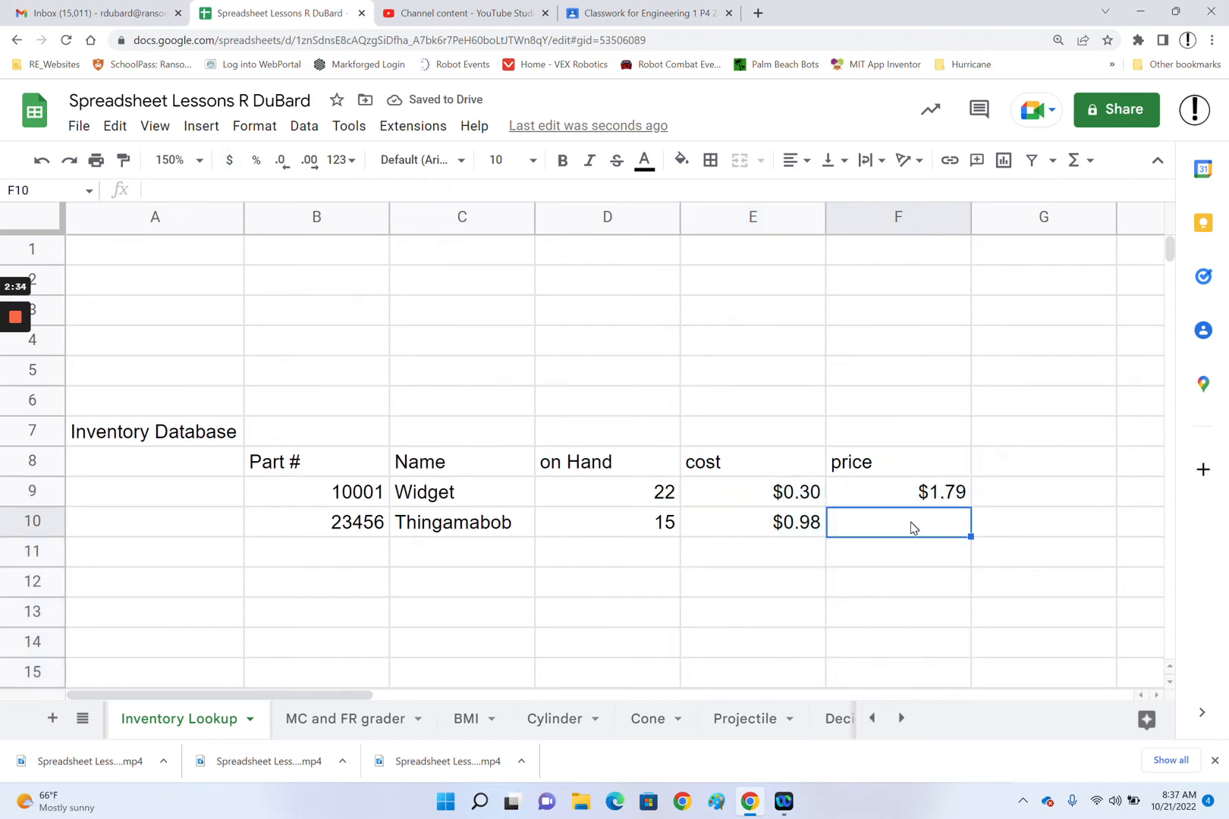
text(2.99)
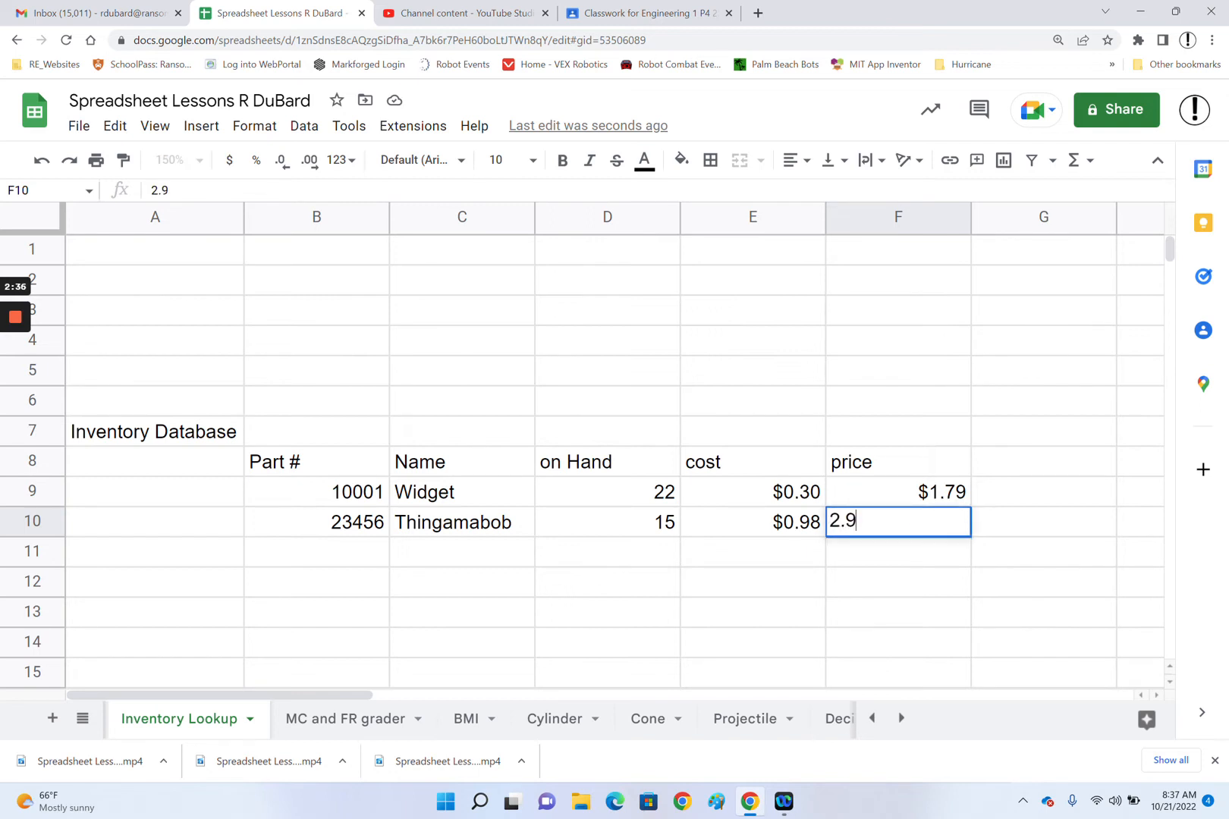
key(Return)
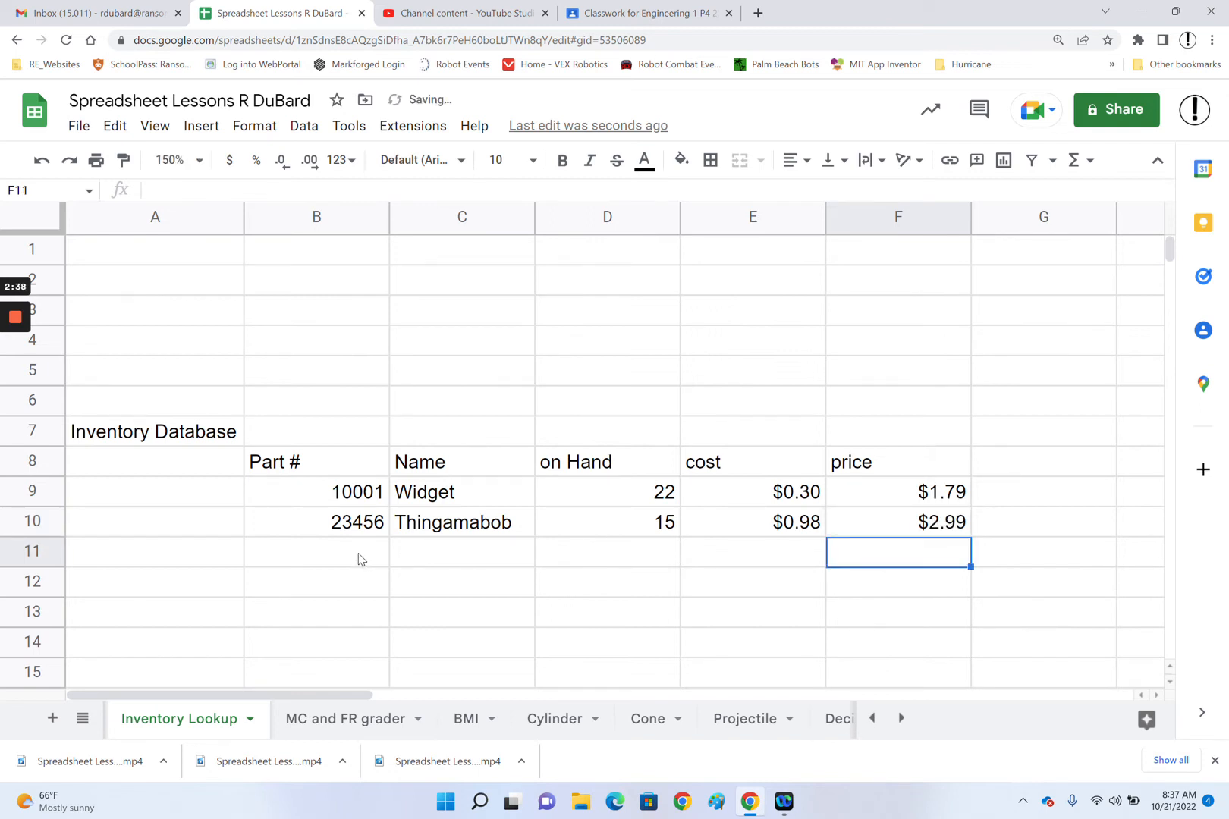
Enter part number 39000 in cell B11 and the name Knob in cell C11
click(360, 559)
text(3)
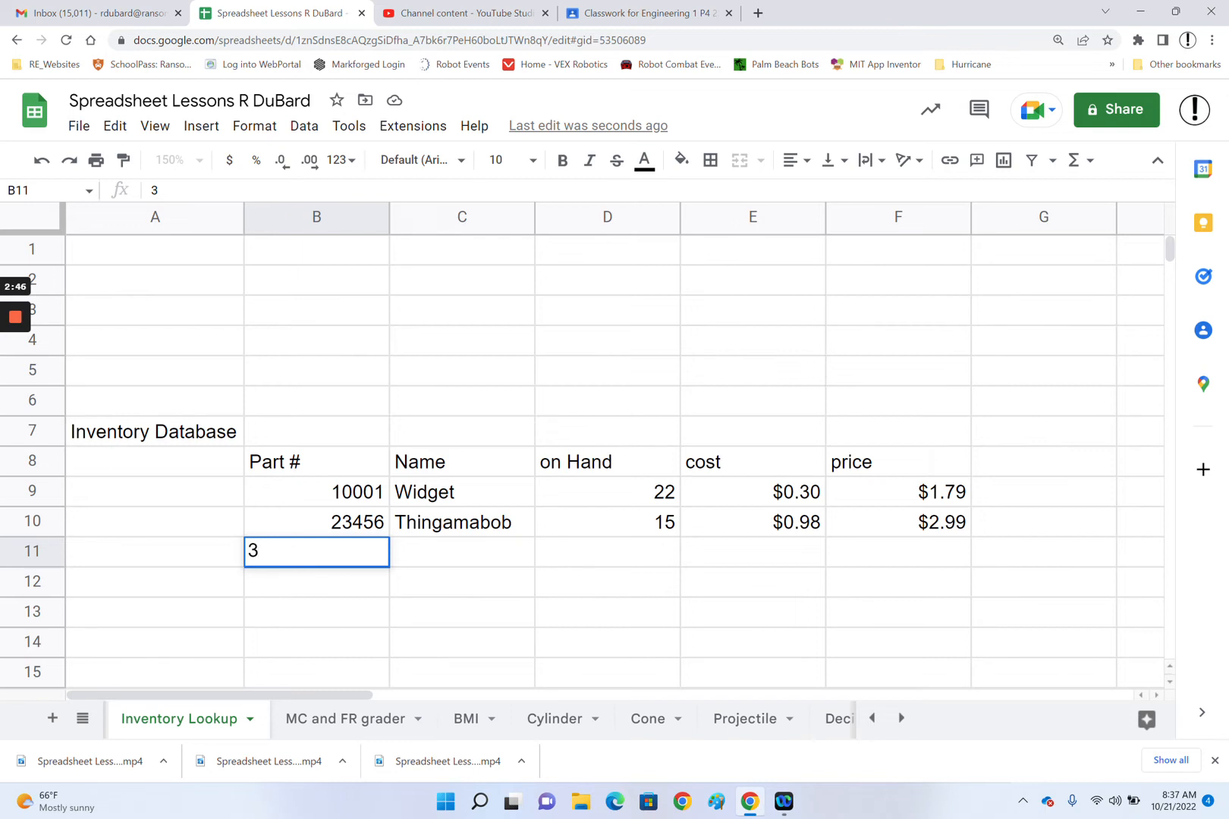
text(9000)
key(Tab)
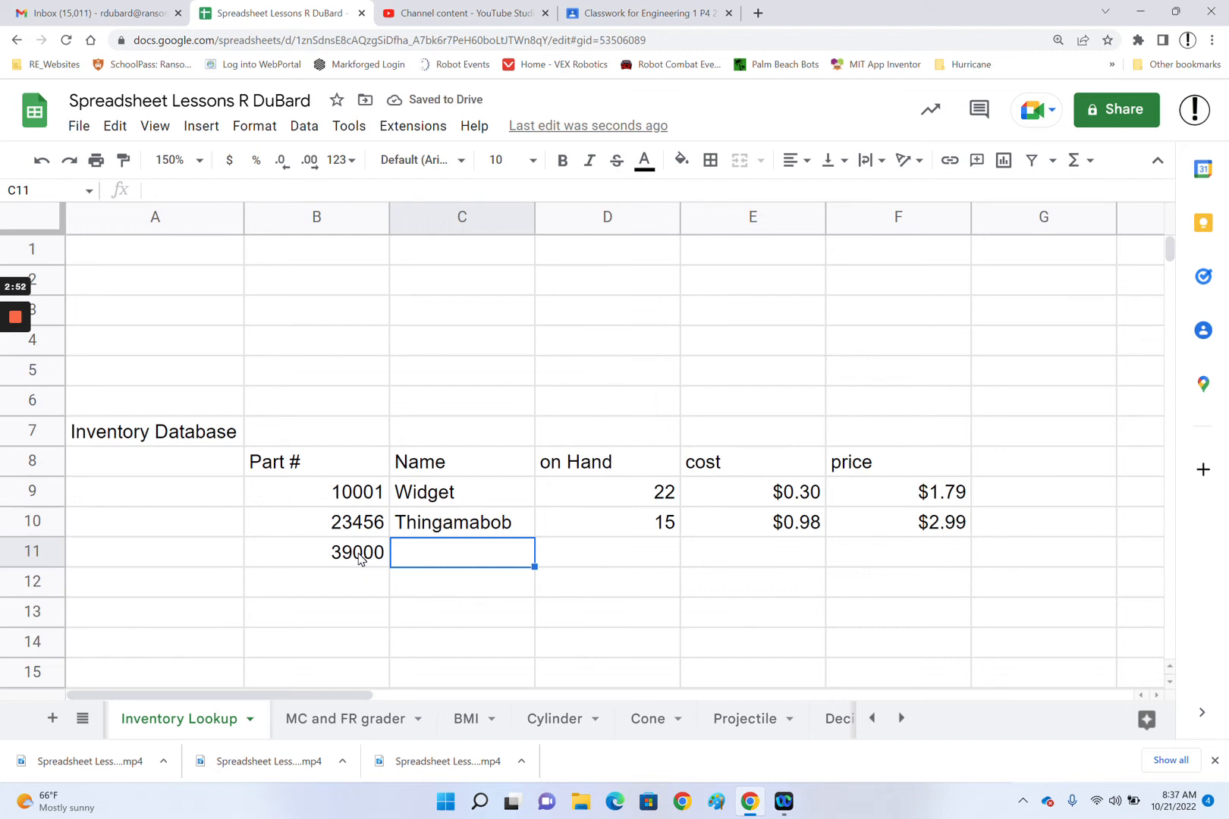
text(Knob)
key(Tab)
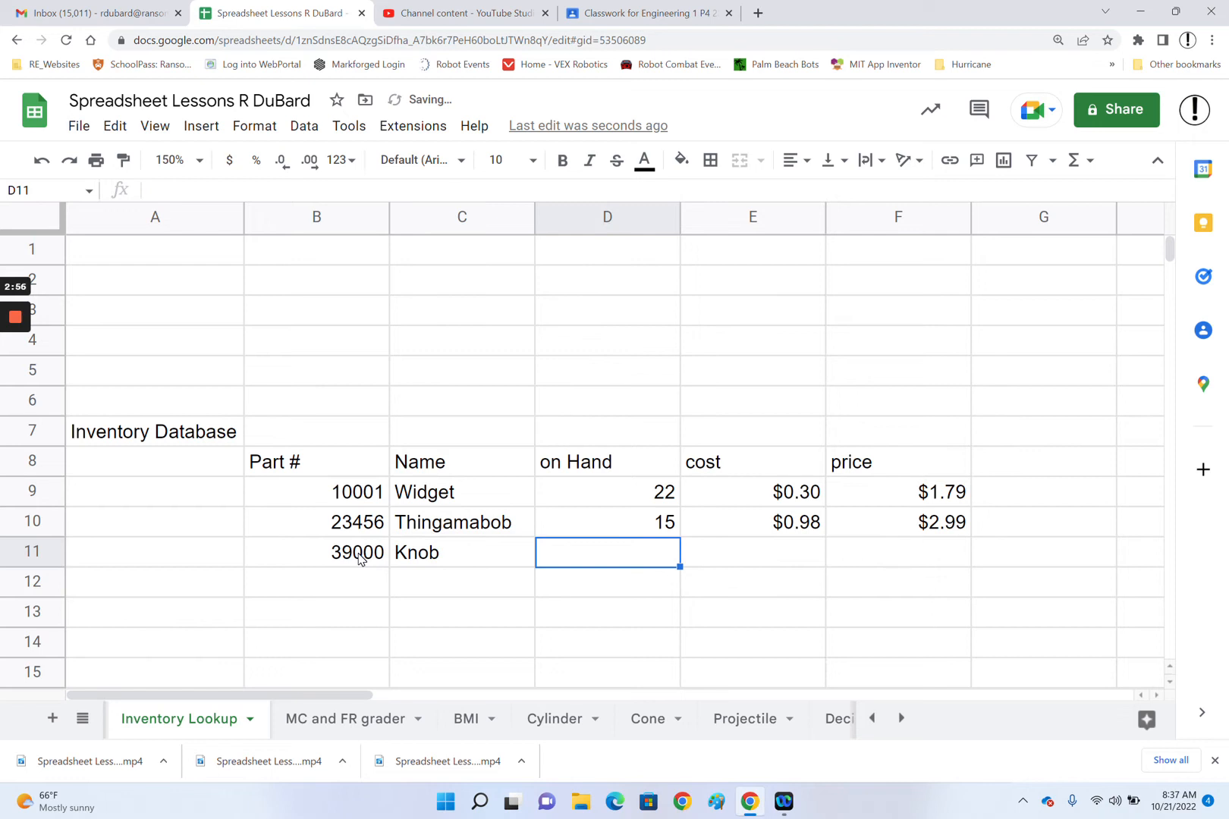
Enter 4 on hand, a cost of 2.38 and a price of 5.99 for the Knob in cells D11 to F11
text(4)
key(Tab)
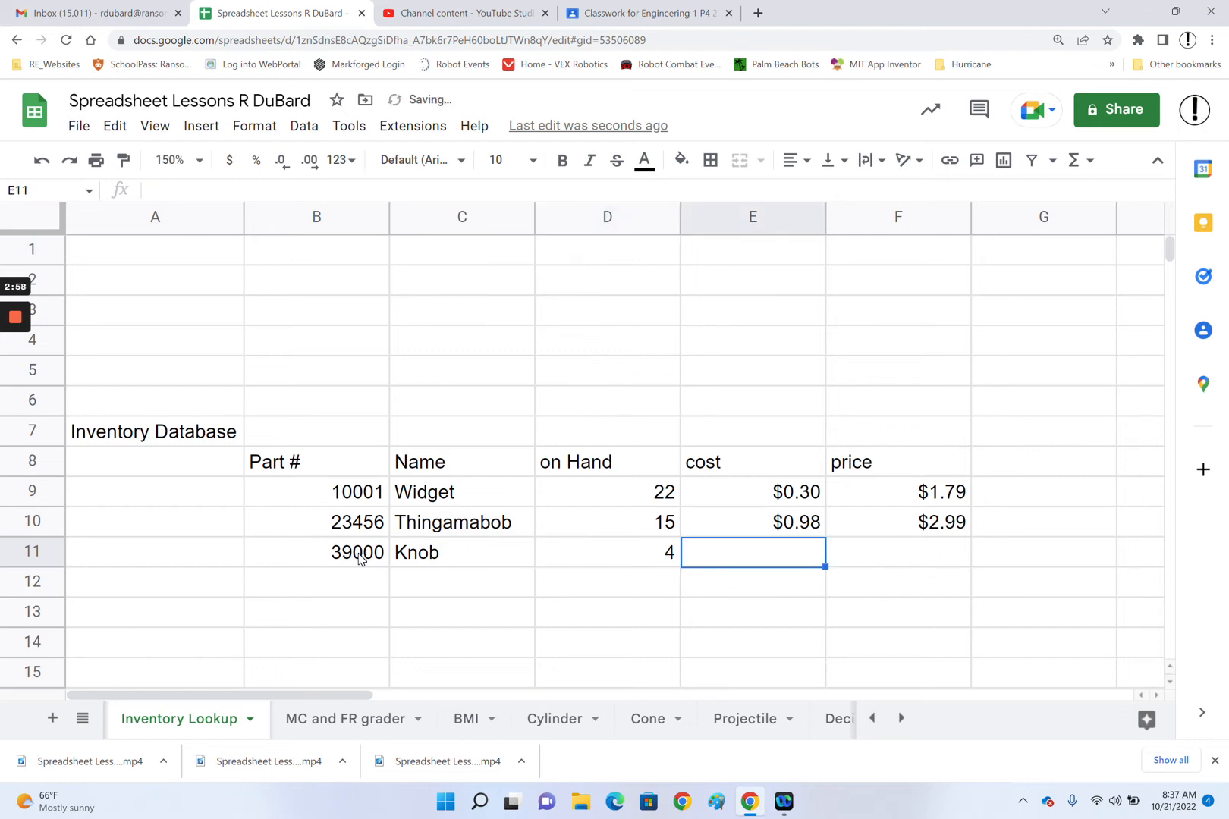
text(2.)
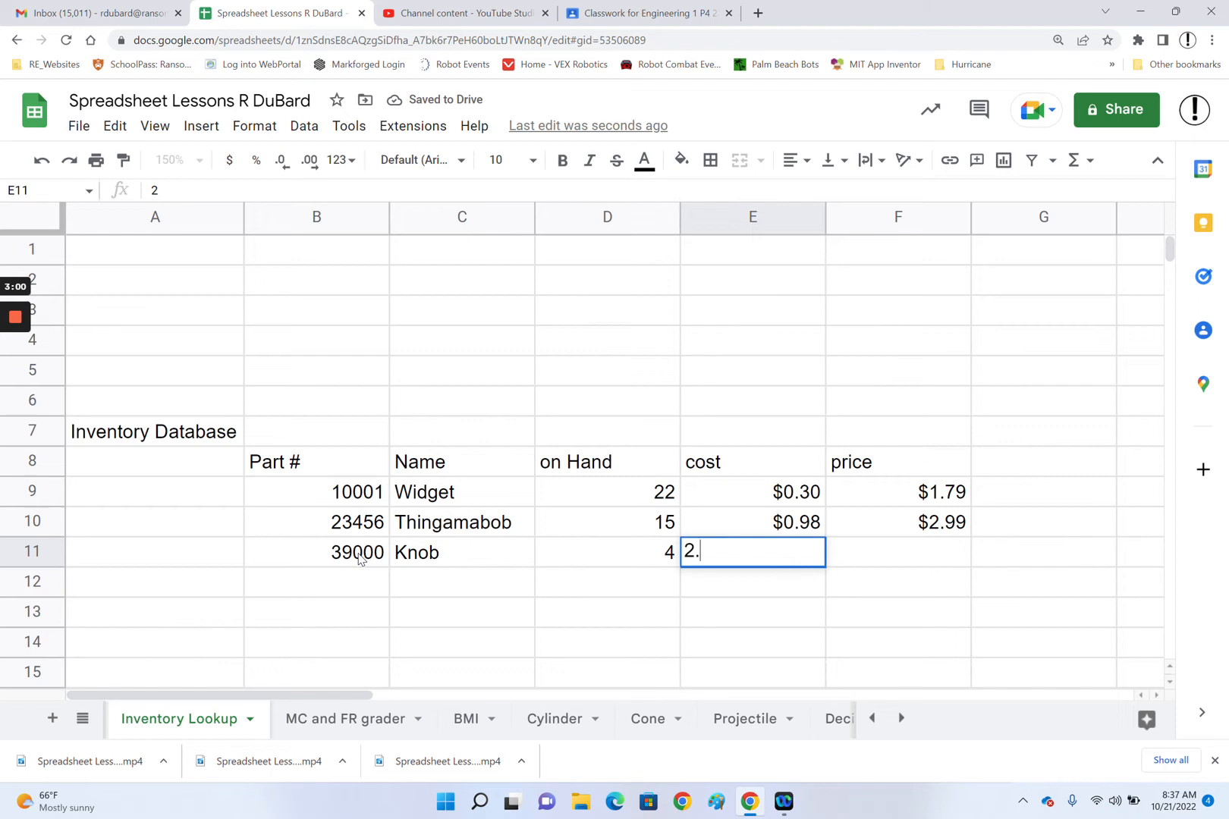
text(38)
key(Tab)
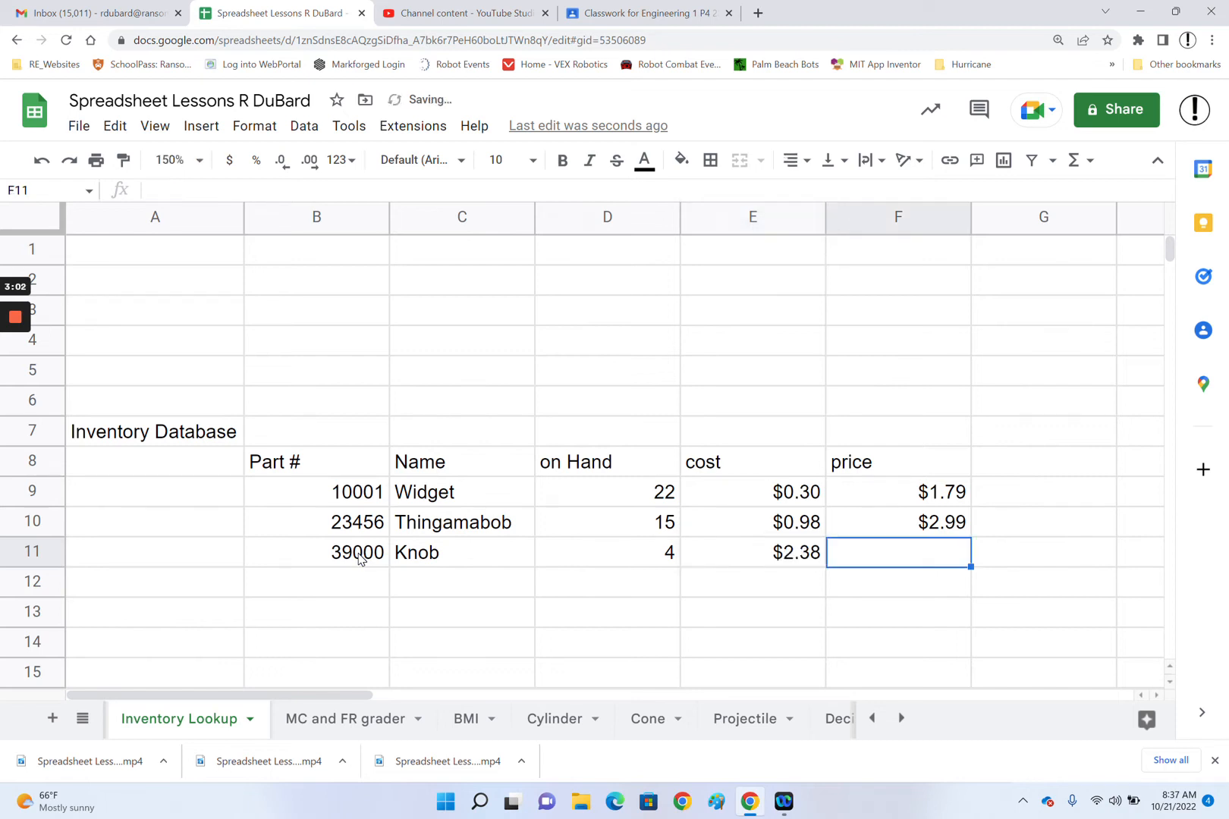
text(5)
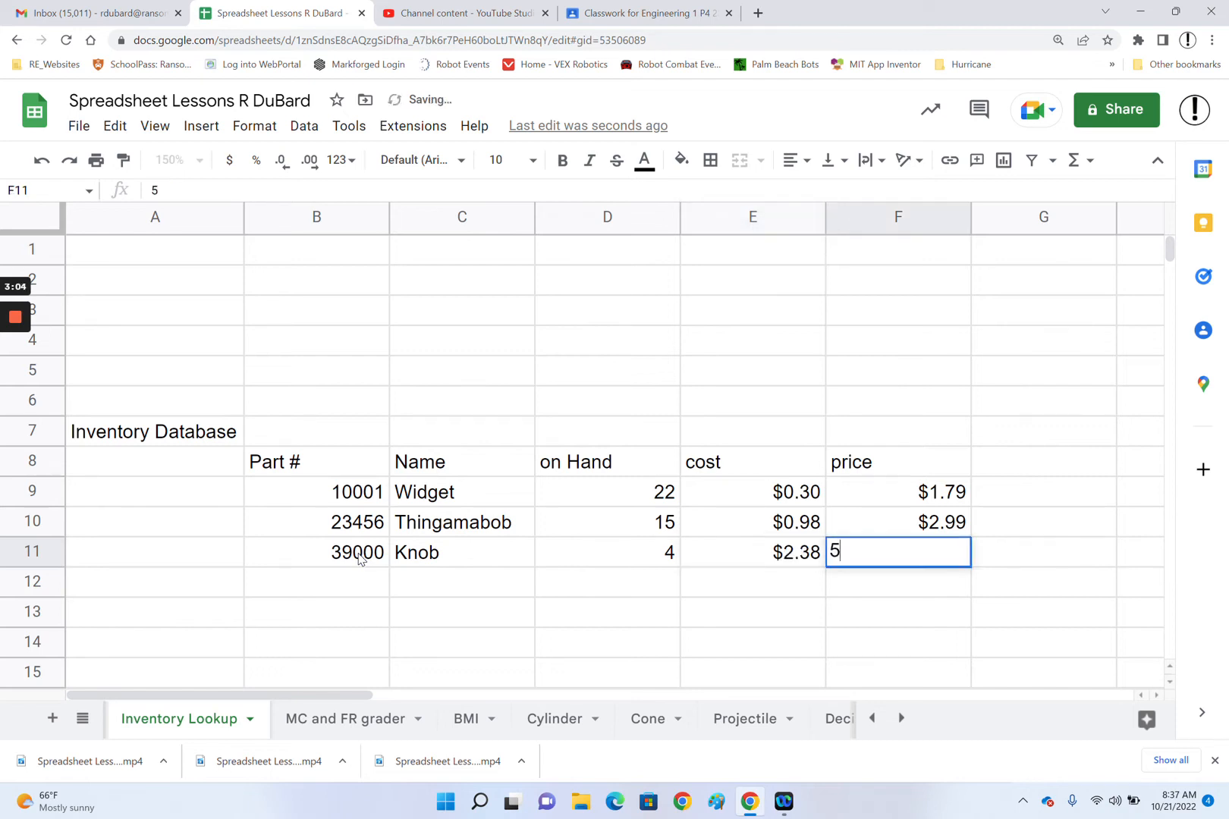
text(.99)
key(Return)
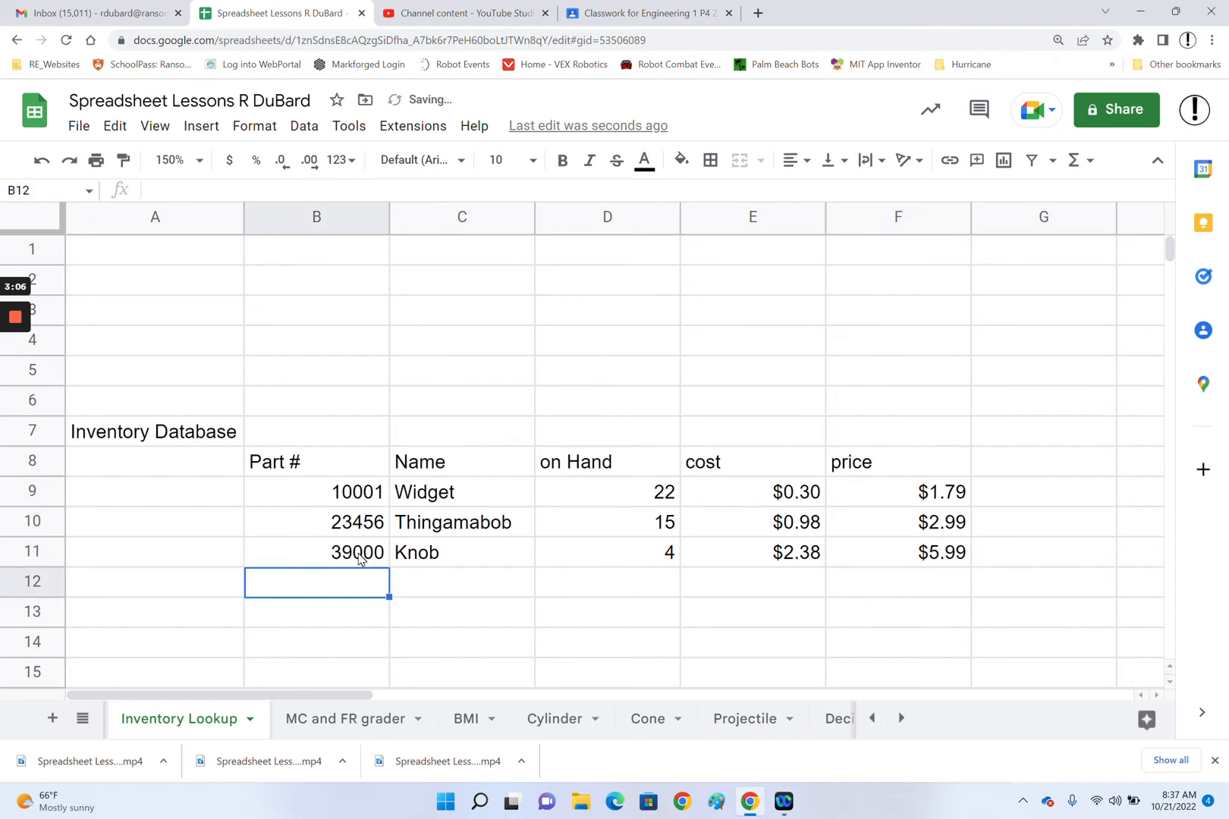
Enter part number 55555 in cell B12 and the name Whatchamacallit in cell C12
text(55555)
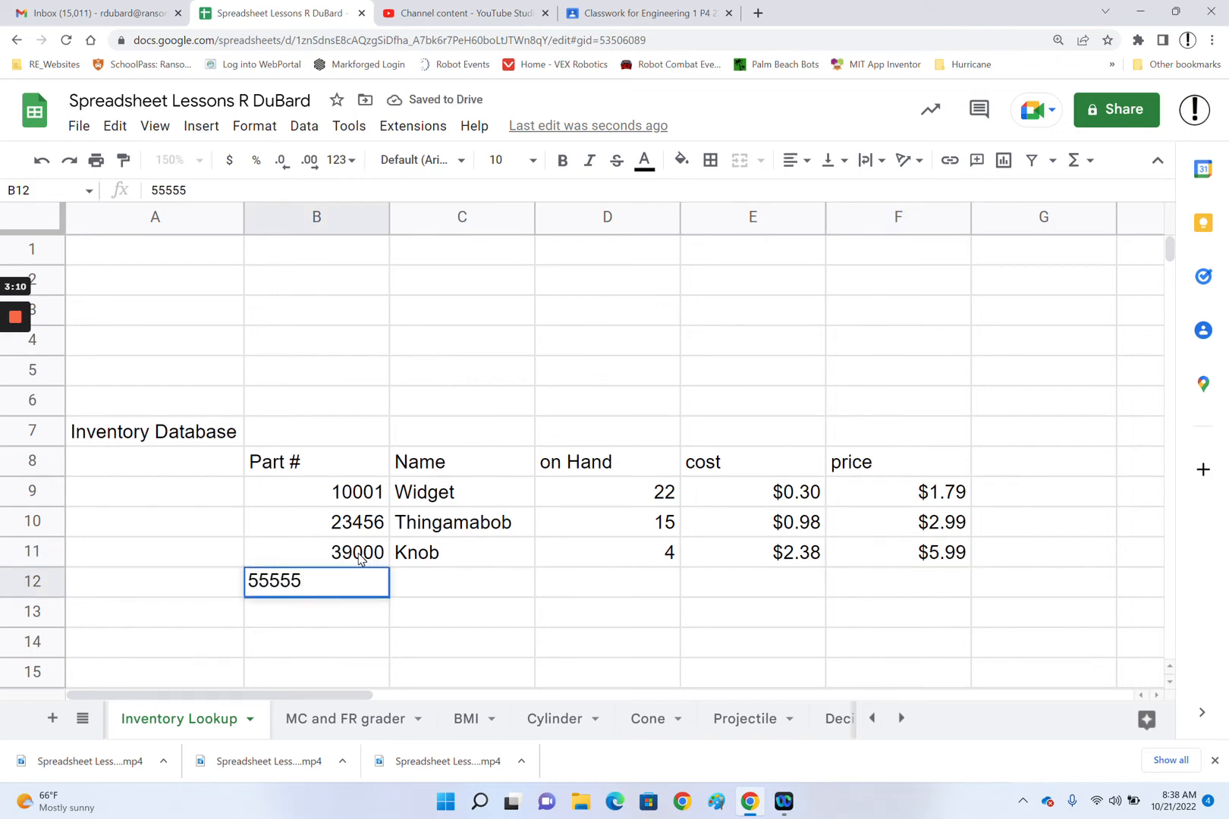
key(Tab)
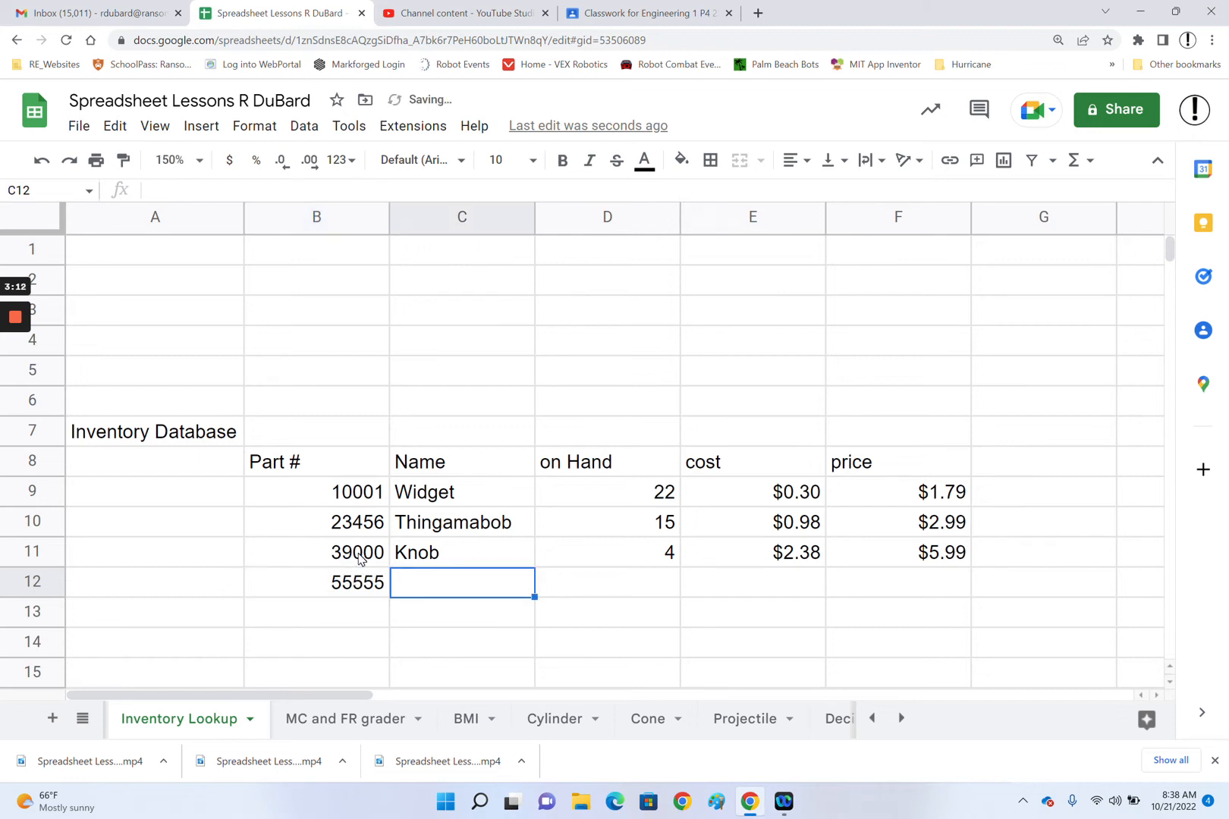
text(Wha)
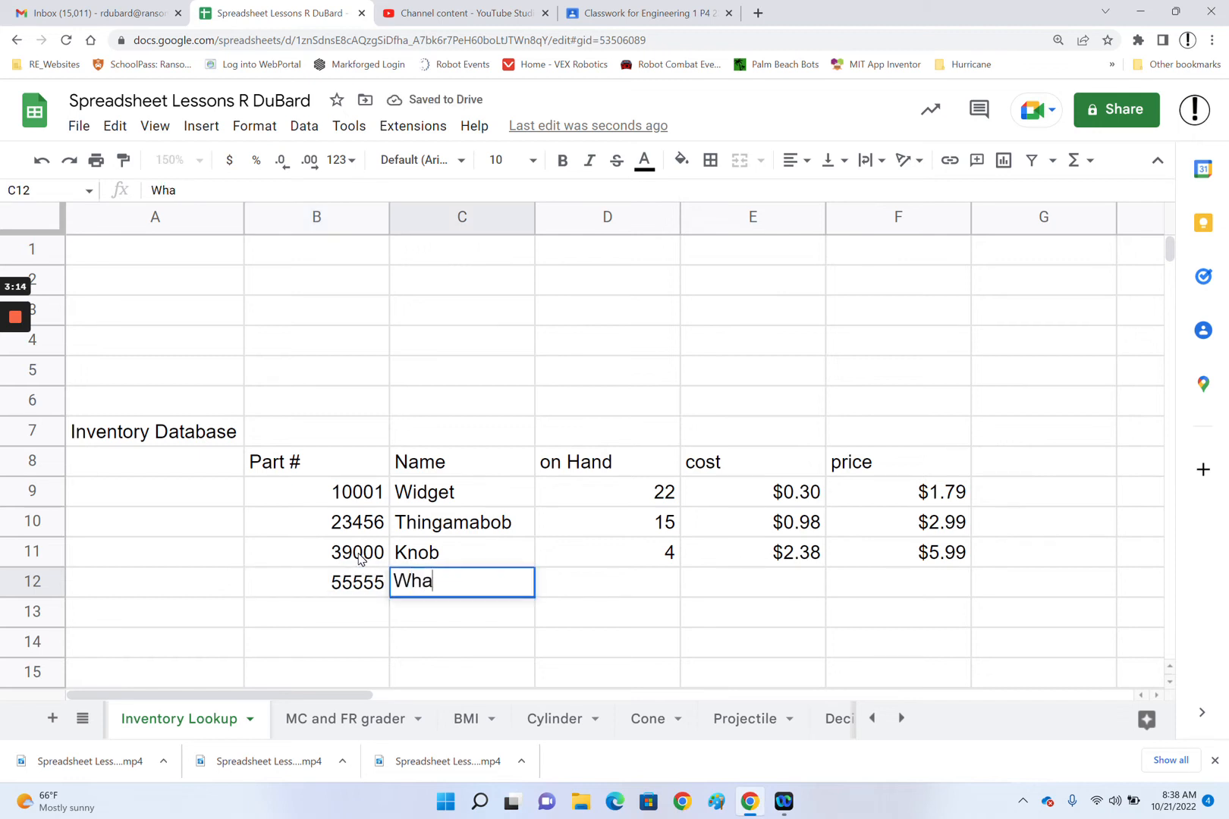
text(tchamac)
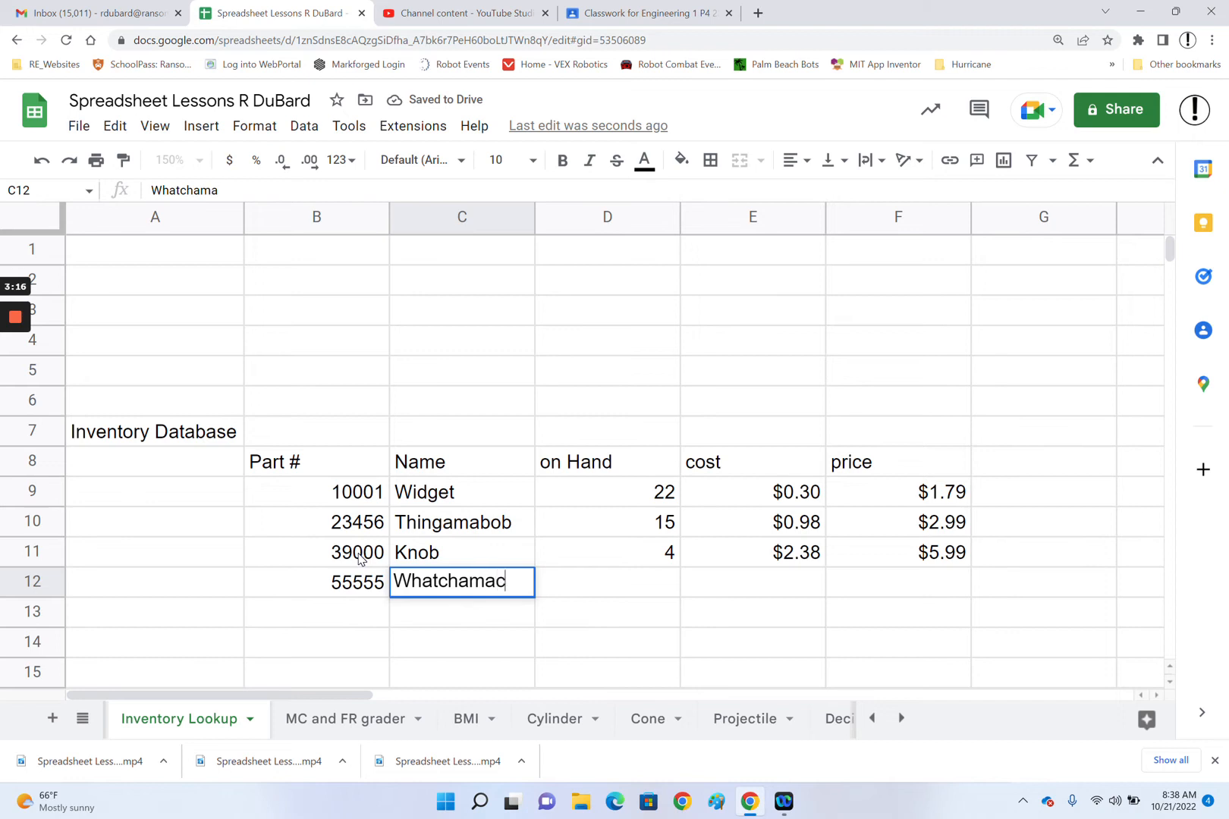
text(allit)
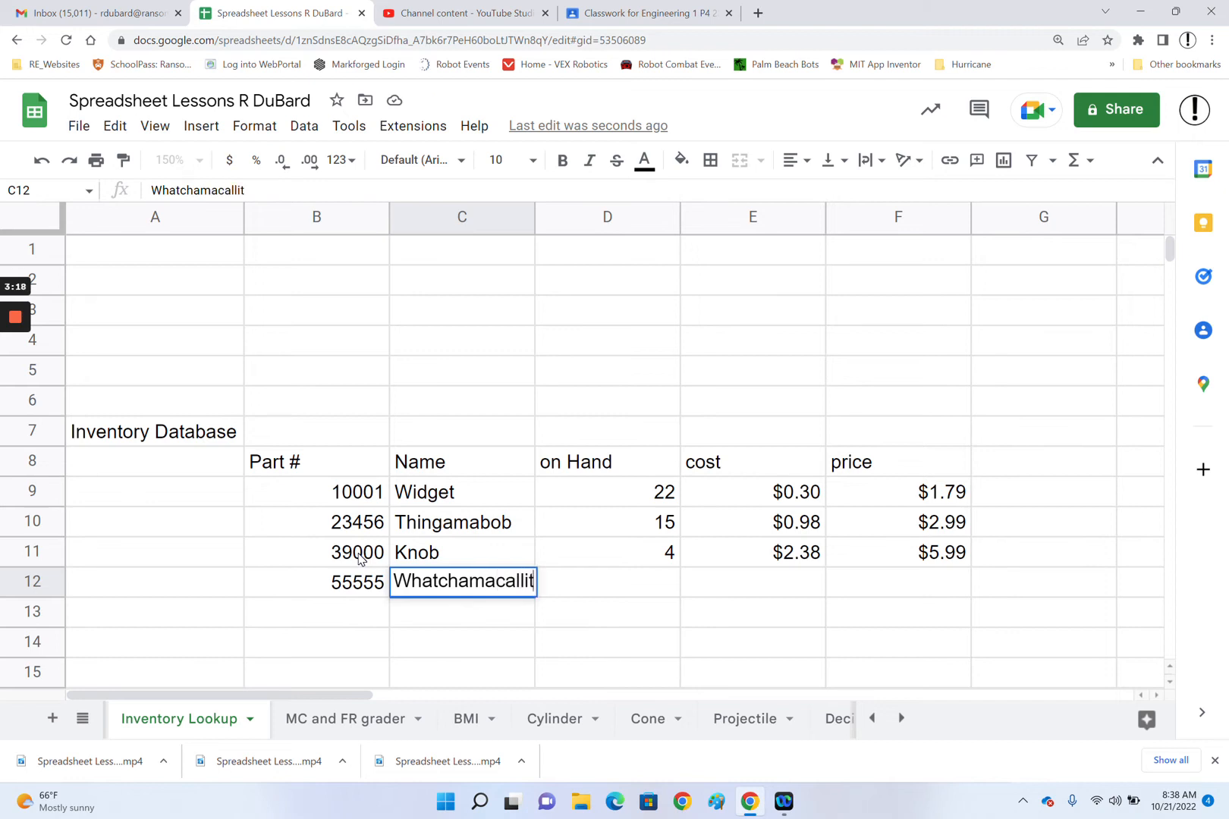
key(Tab)
Enter 3, .13 and 14.95 in cells D12 to F12, and widen column C slightly to fit the name Whatchamacallit
text(3)
key(Tab)
text(.13)
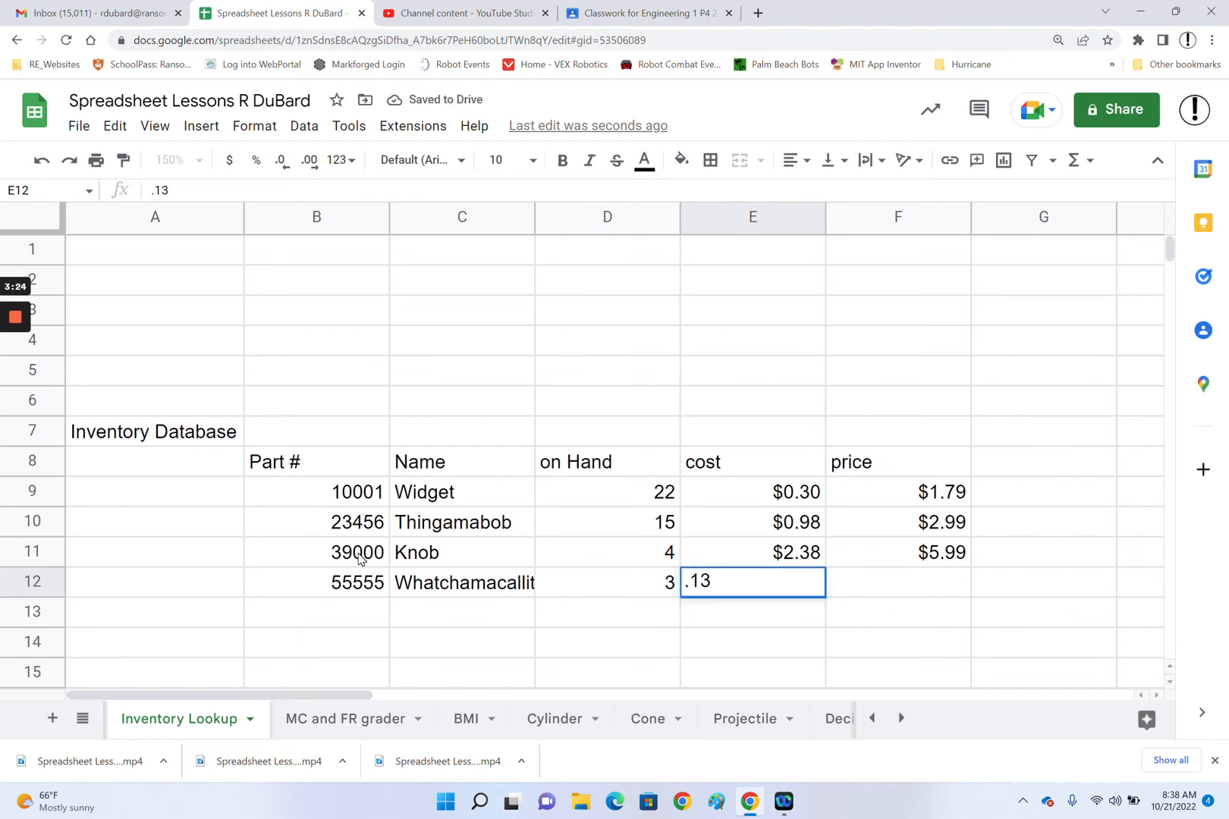
key(Tab)
text(14.95)
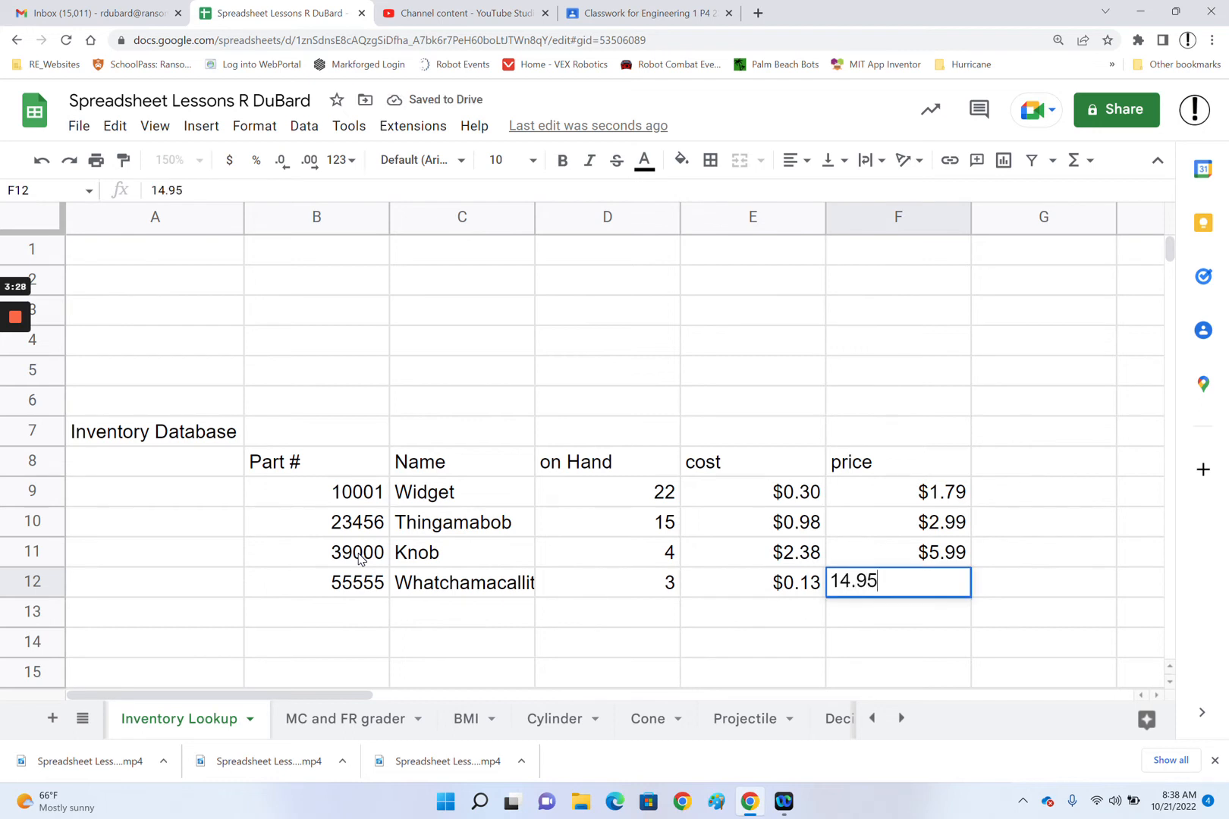
key(Return)
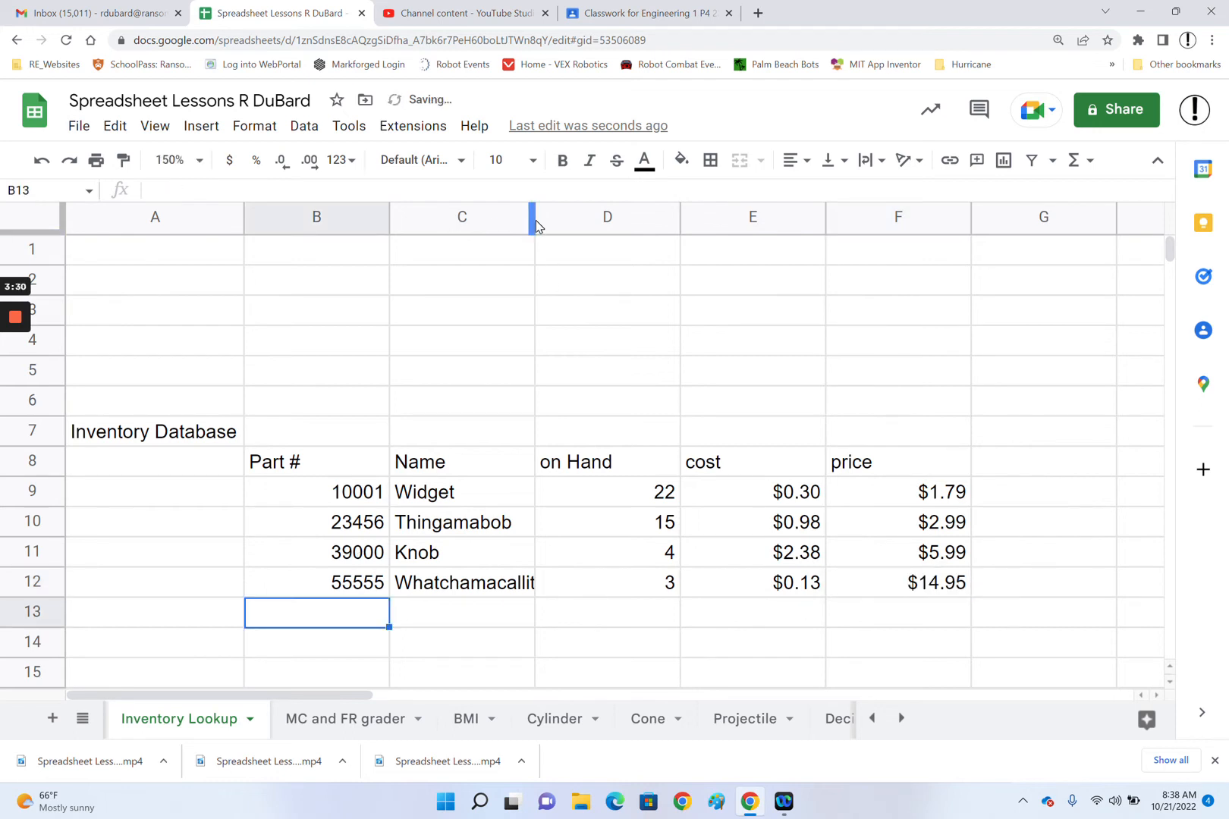
drag(535, 219, 542, 219)
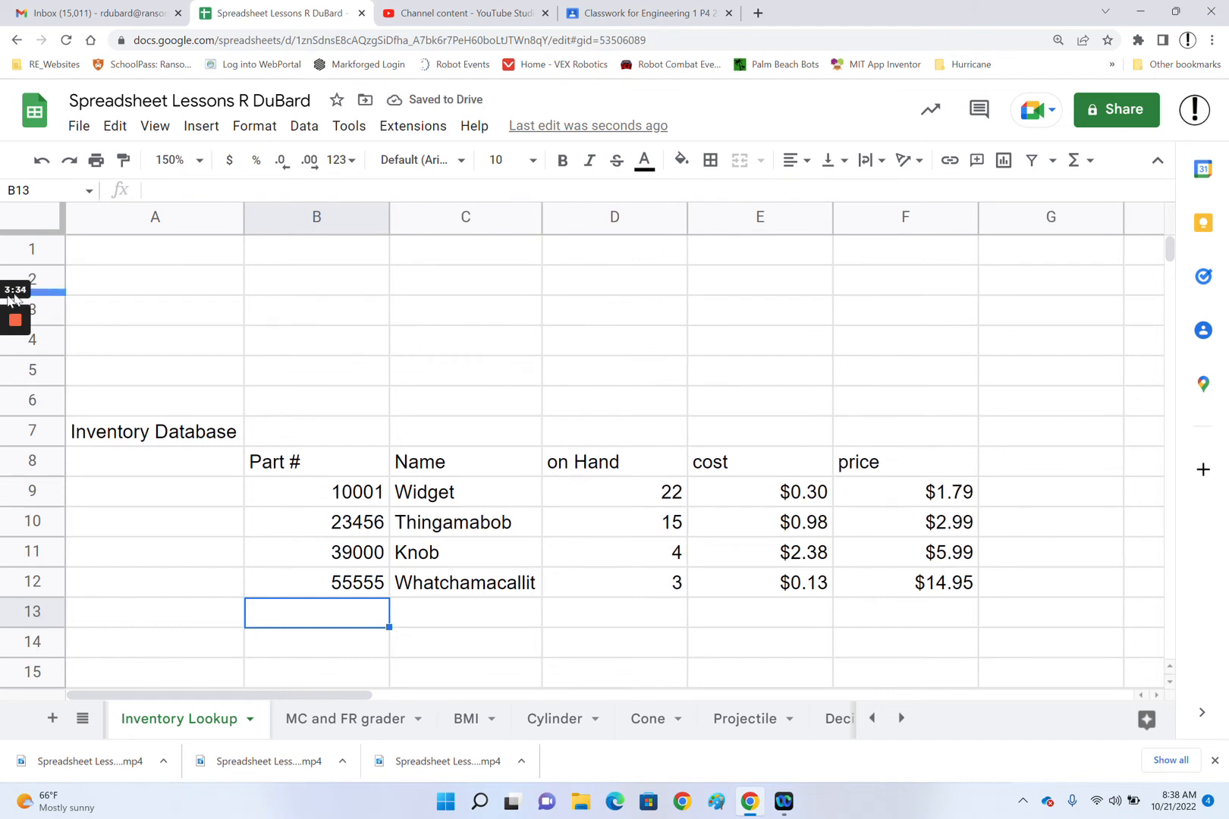
Enter the label "Lookup Part #" in cell A1 and the part number 10001 in cell A2
click(199, 258)
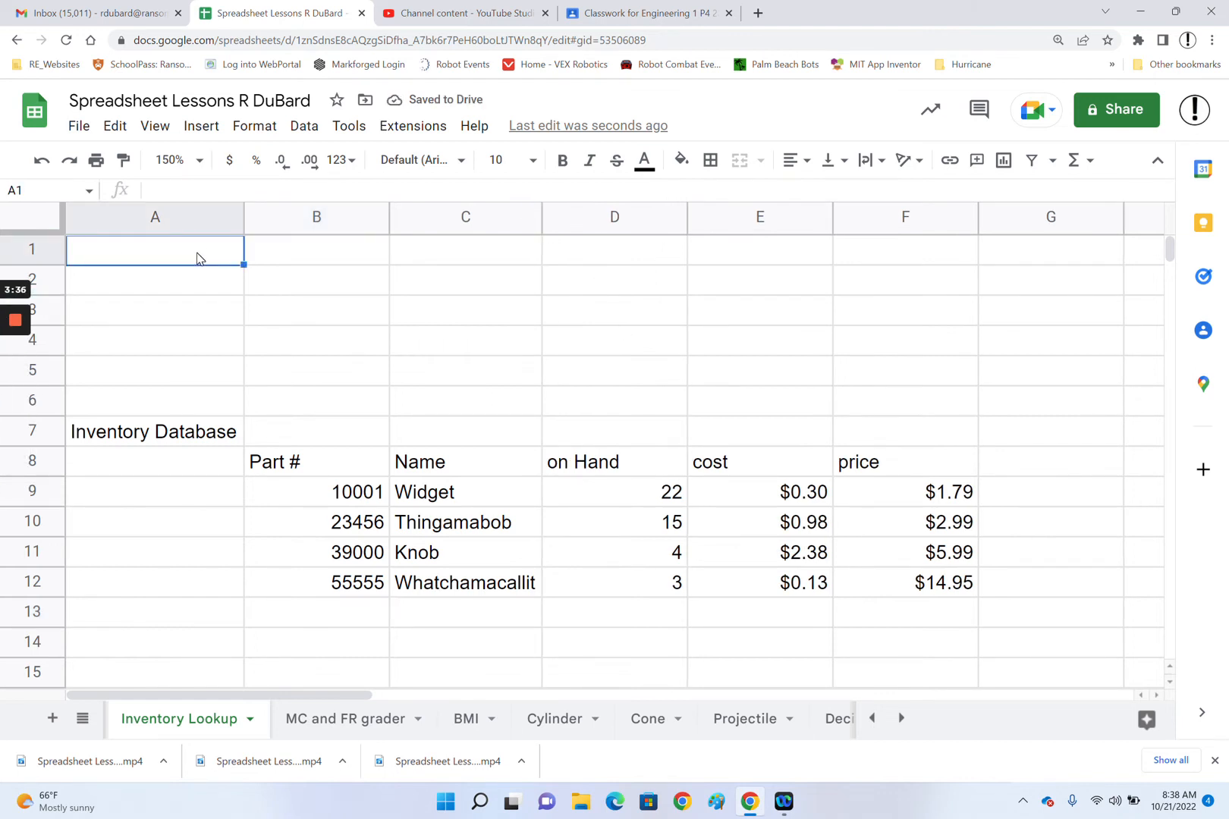
text(Looo)
key(BackSpace)
text(kup )
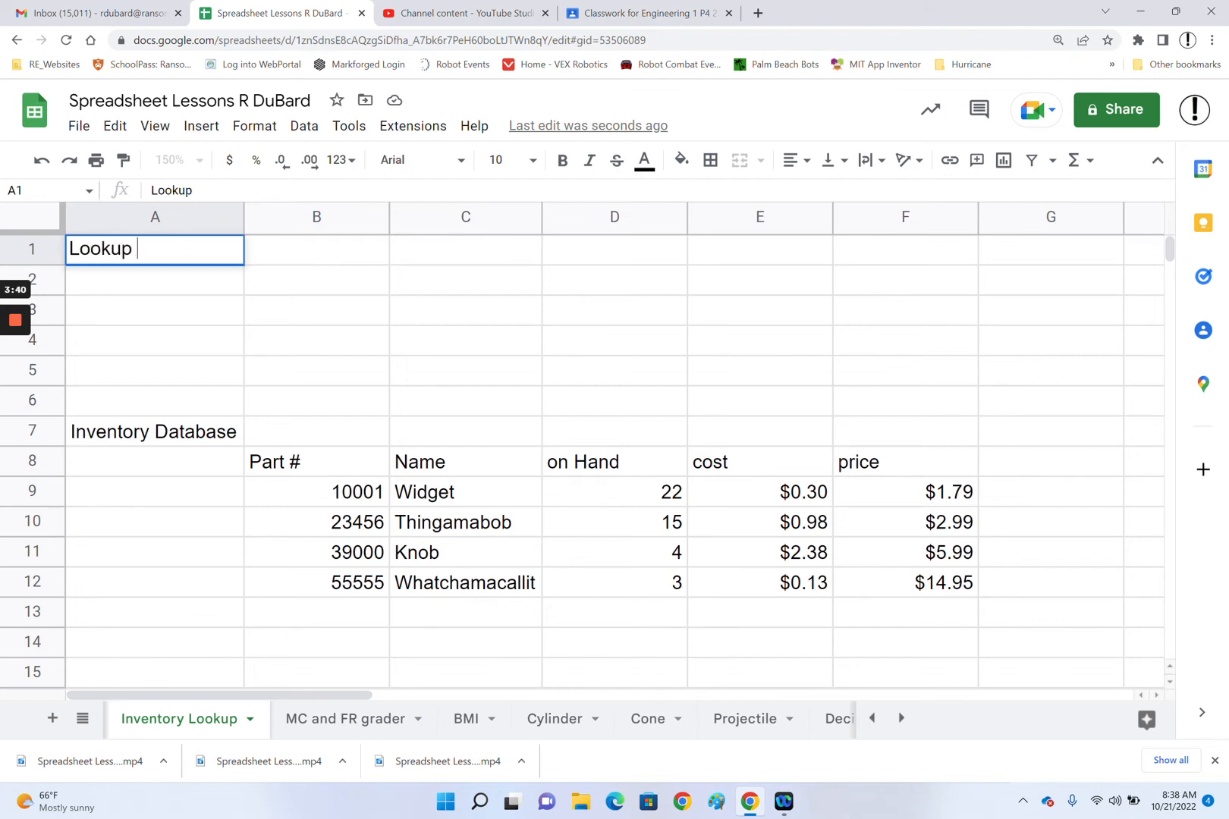
text(Part #)
click(202, 282)
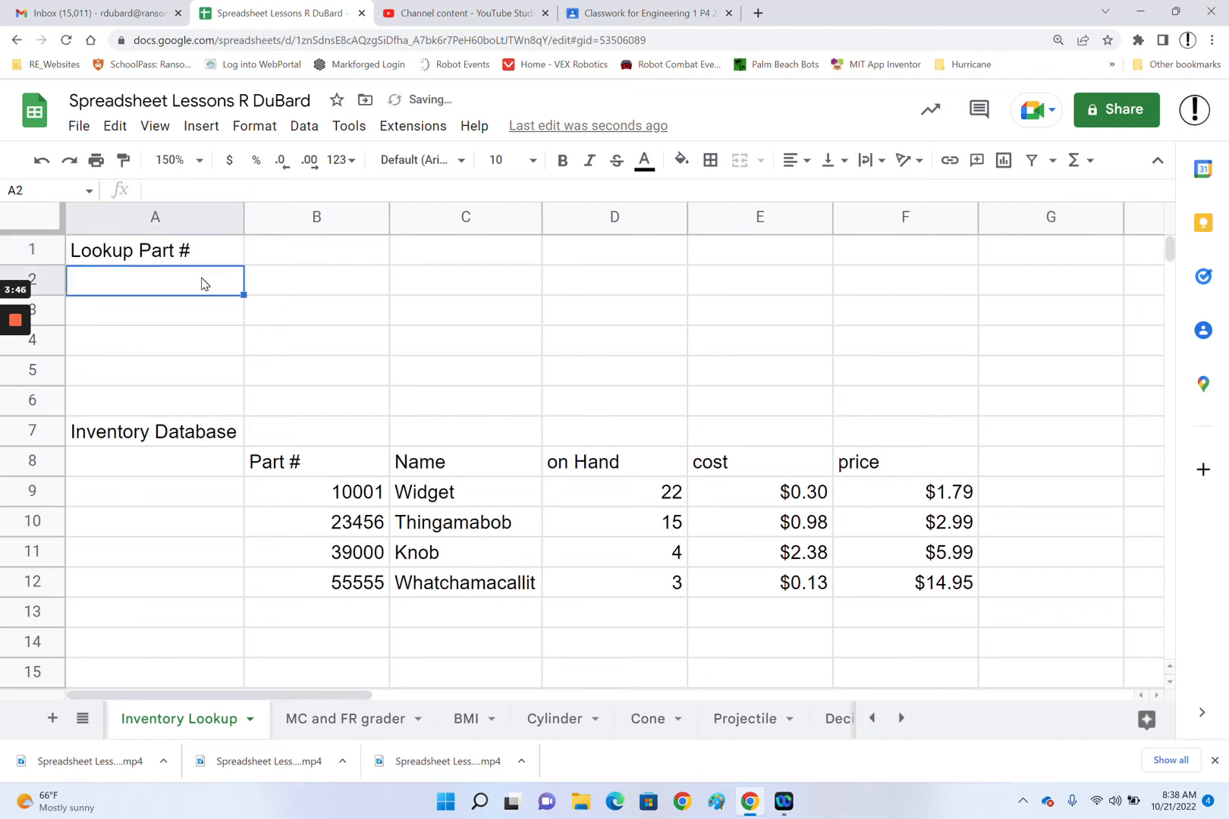
text(10001)
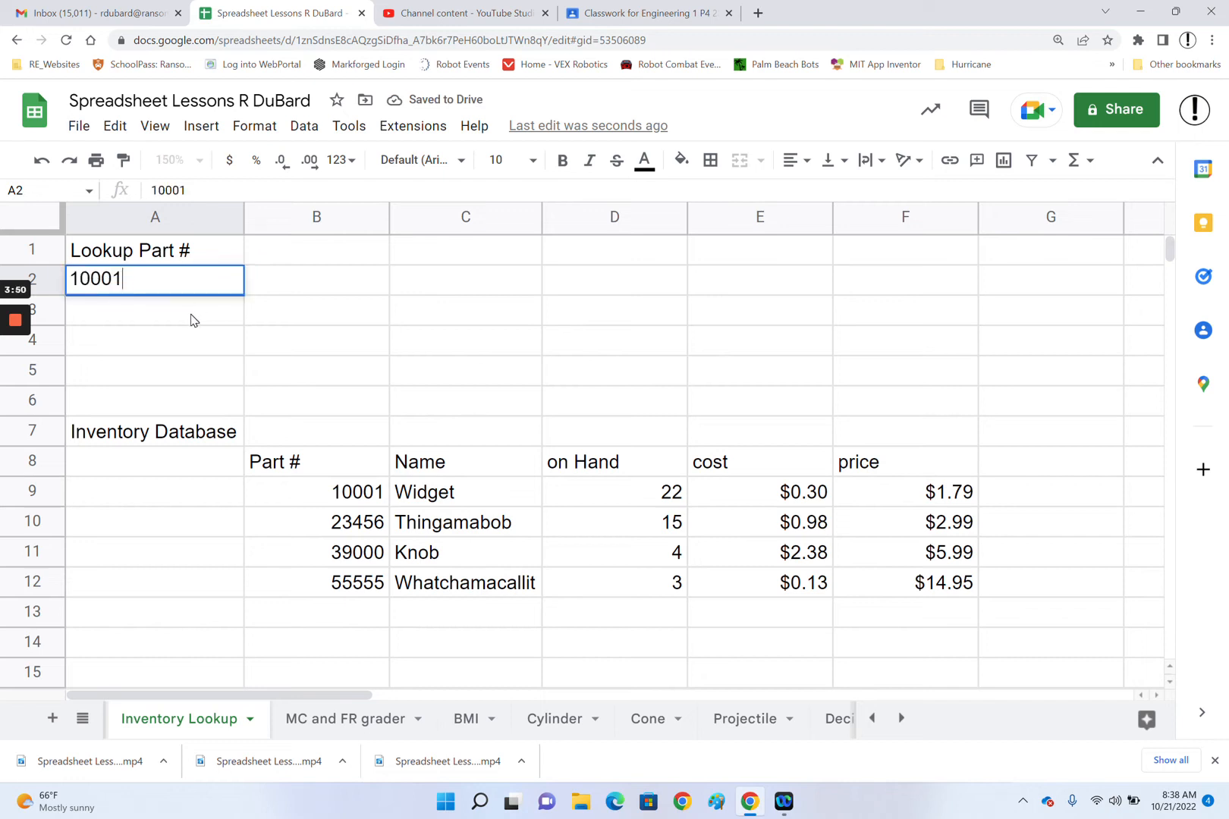
key(Return)
Set the text color of the part number in cell A2 to red
click(191, 282)
click(644, 161)
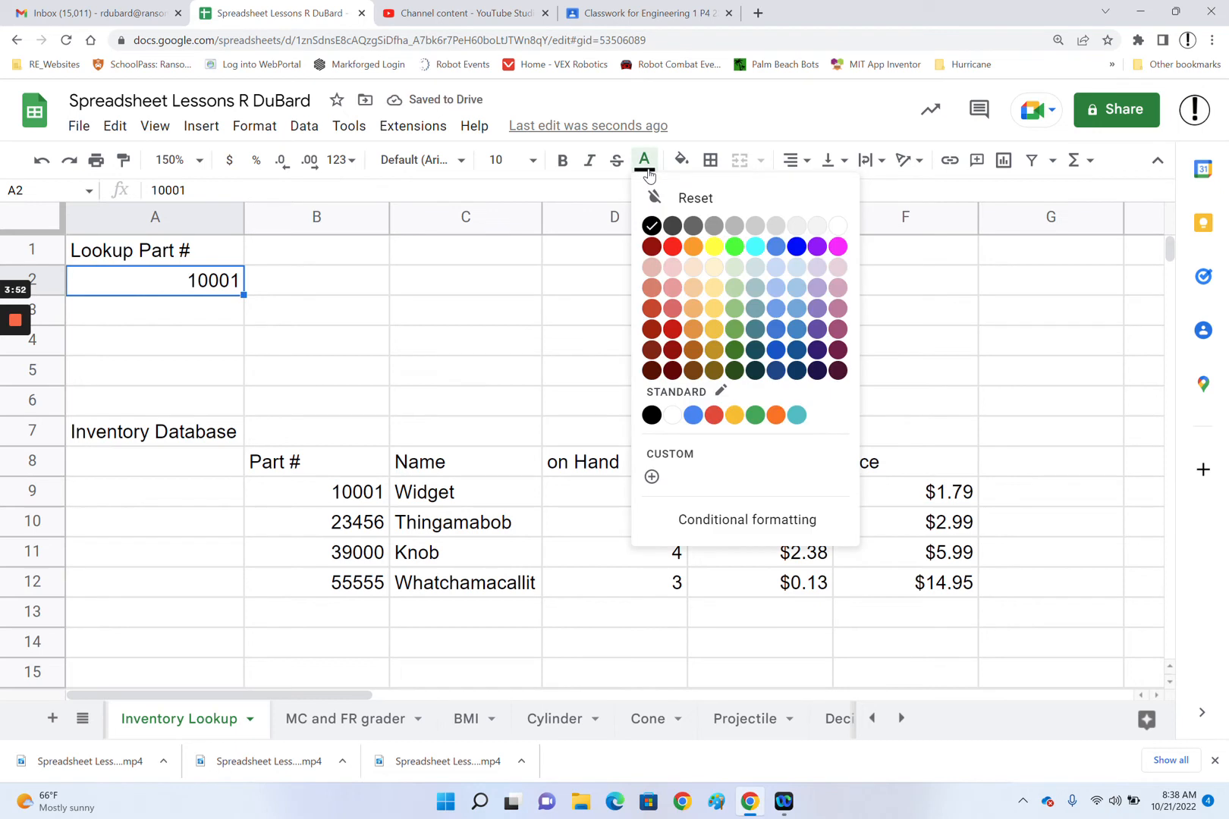
click(673, 251)
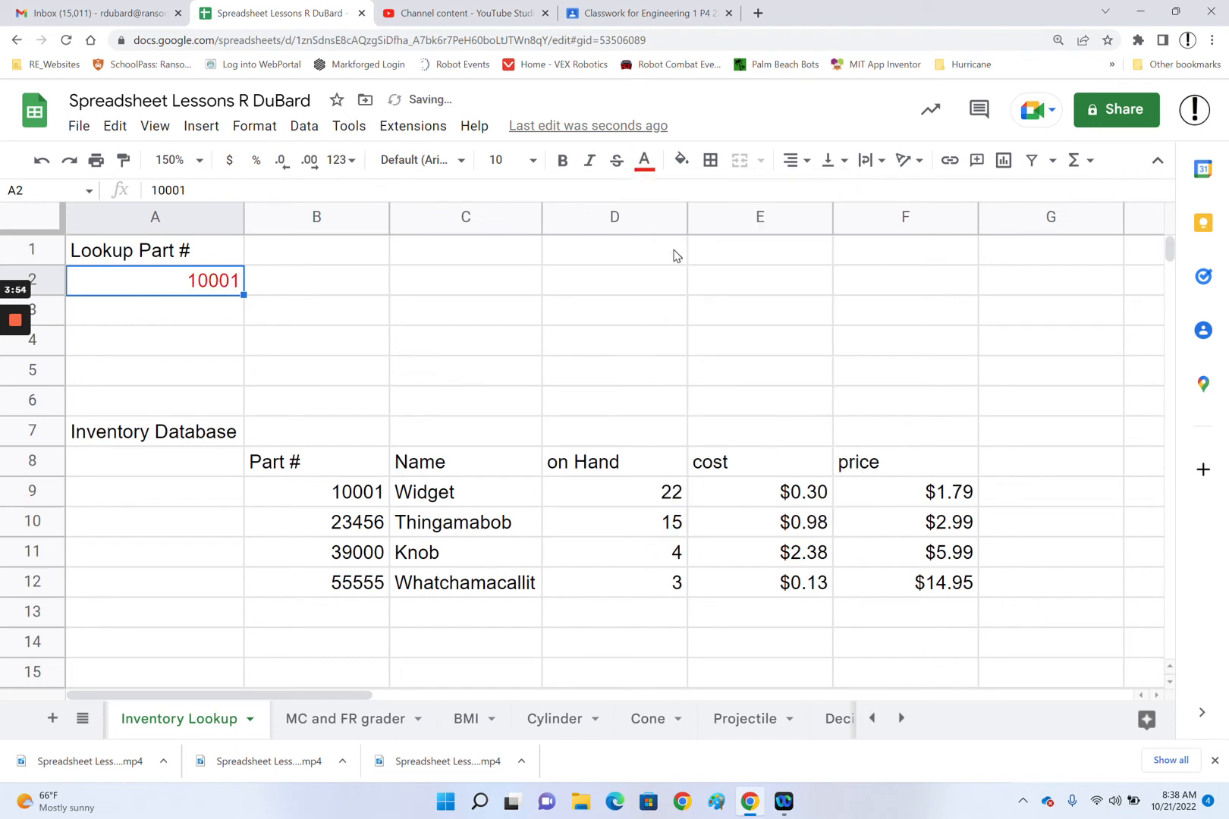
Enter the header "Name" in cell C1
click(362, 251)
click(465, 247)
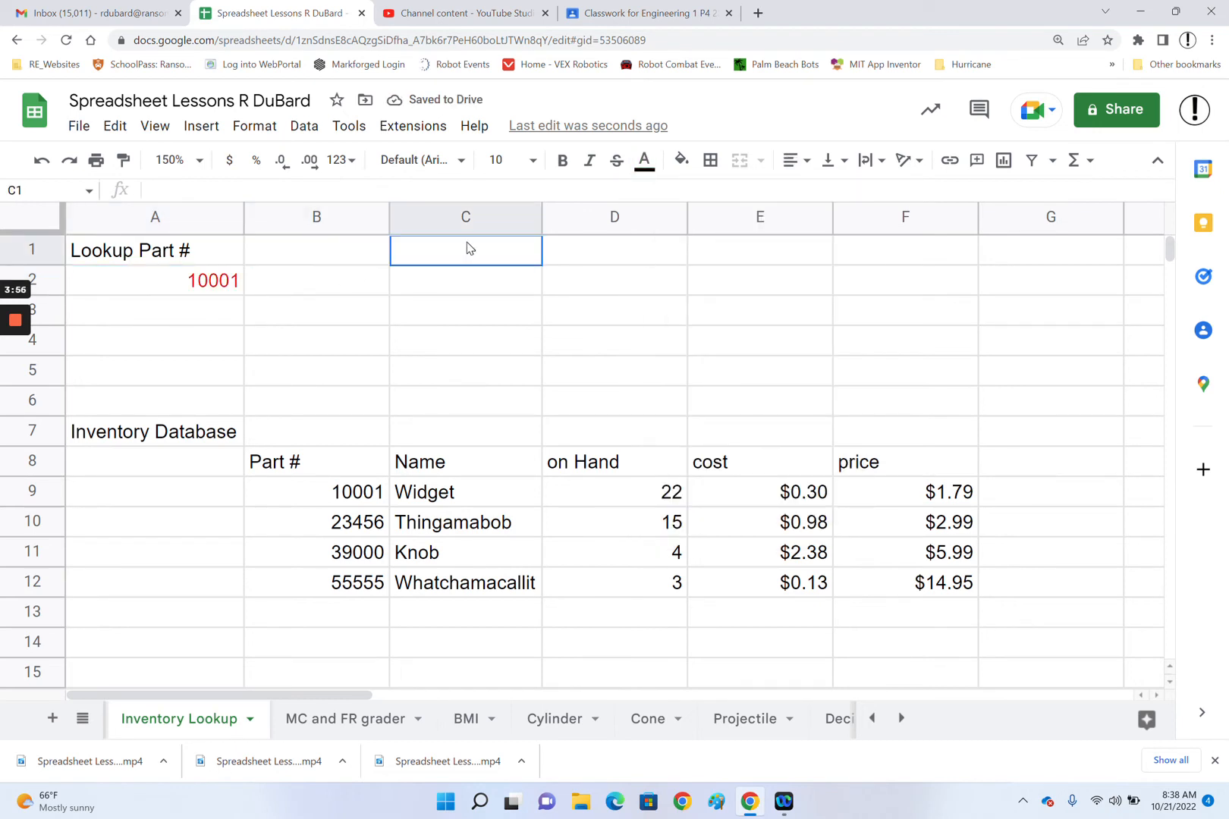
click(328, 254)
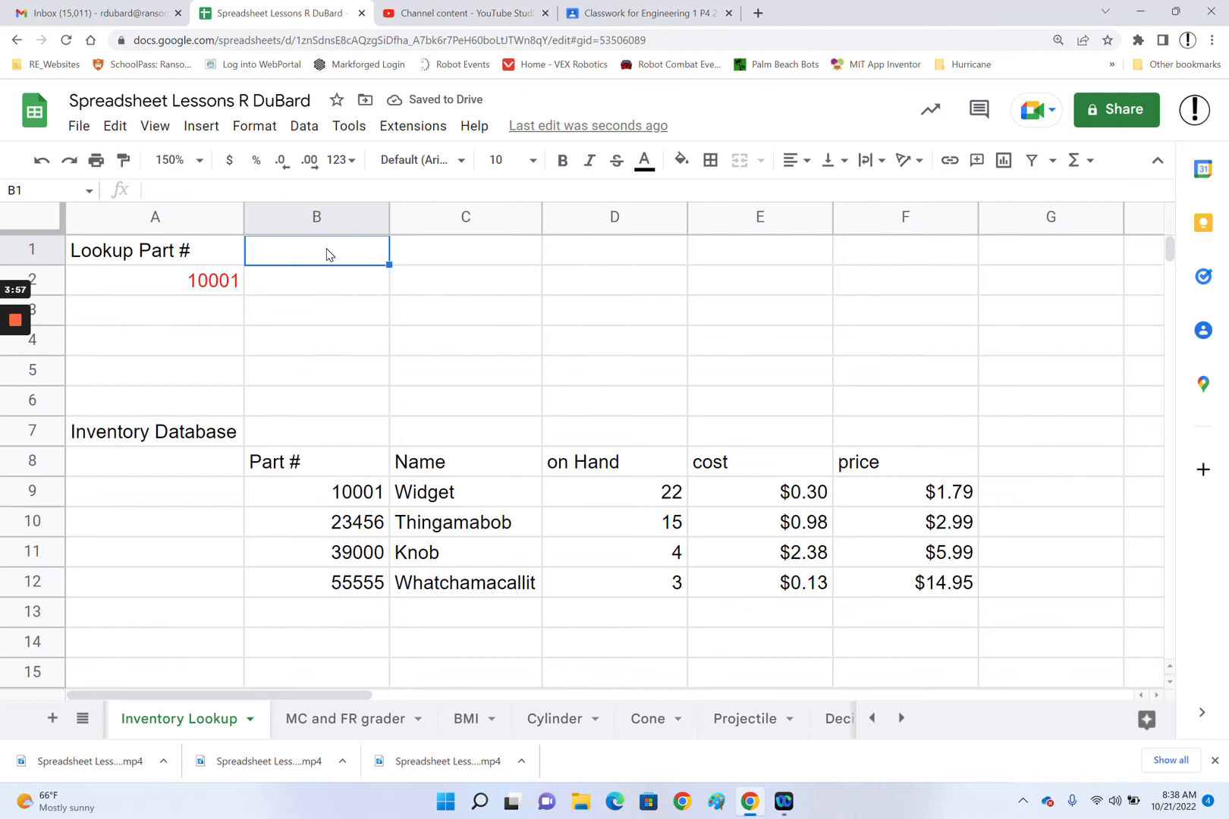
click(458, 260)
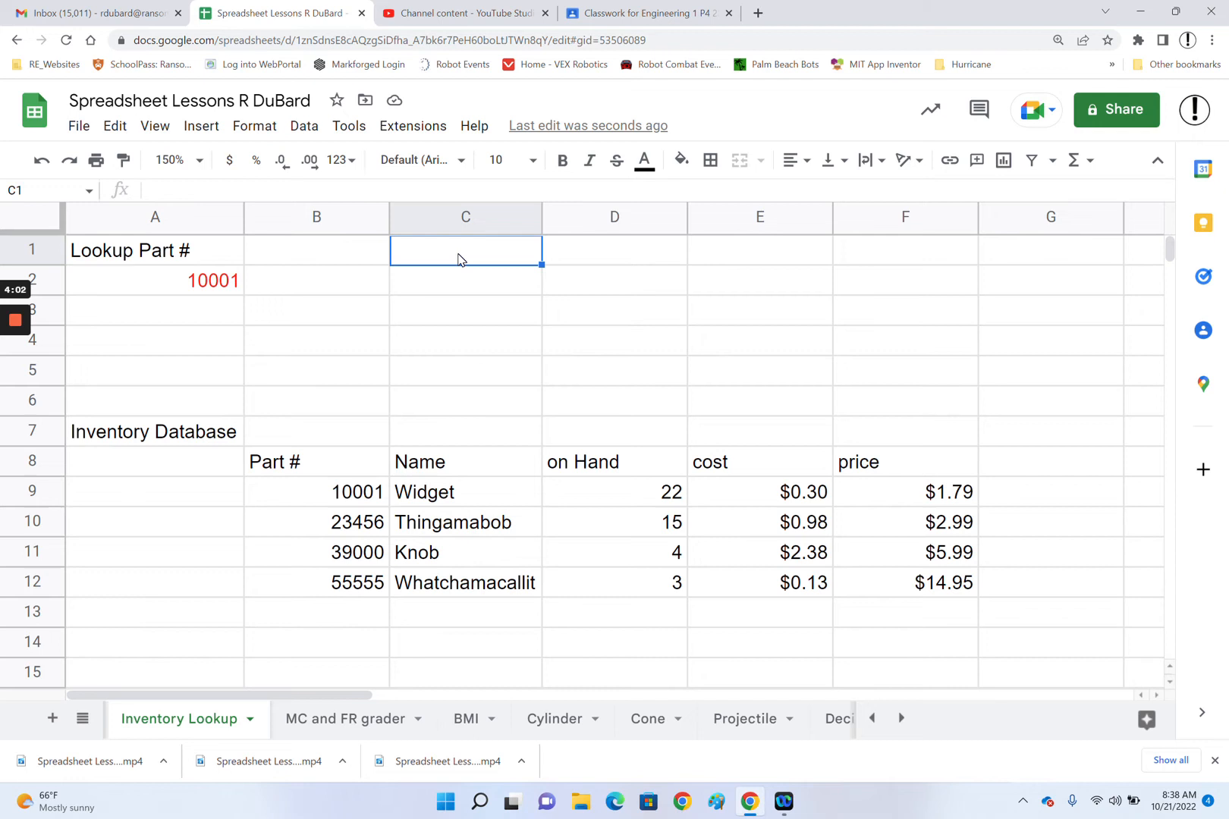
text(Name)
key(Tab)
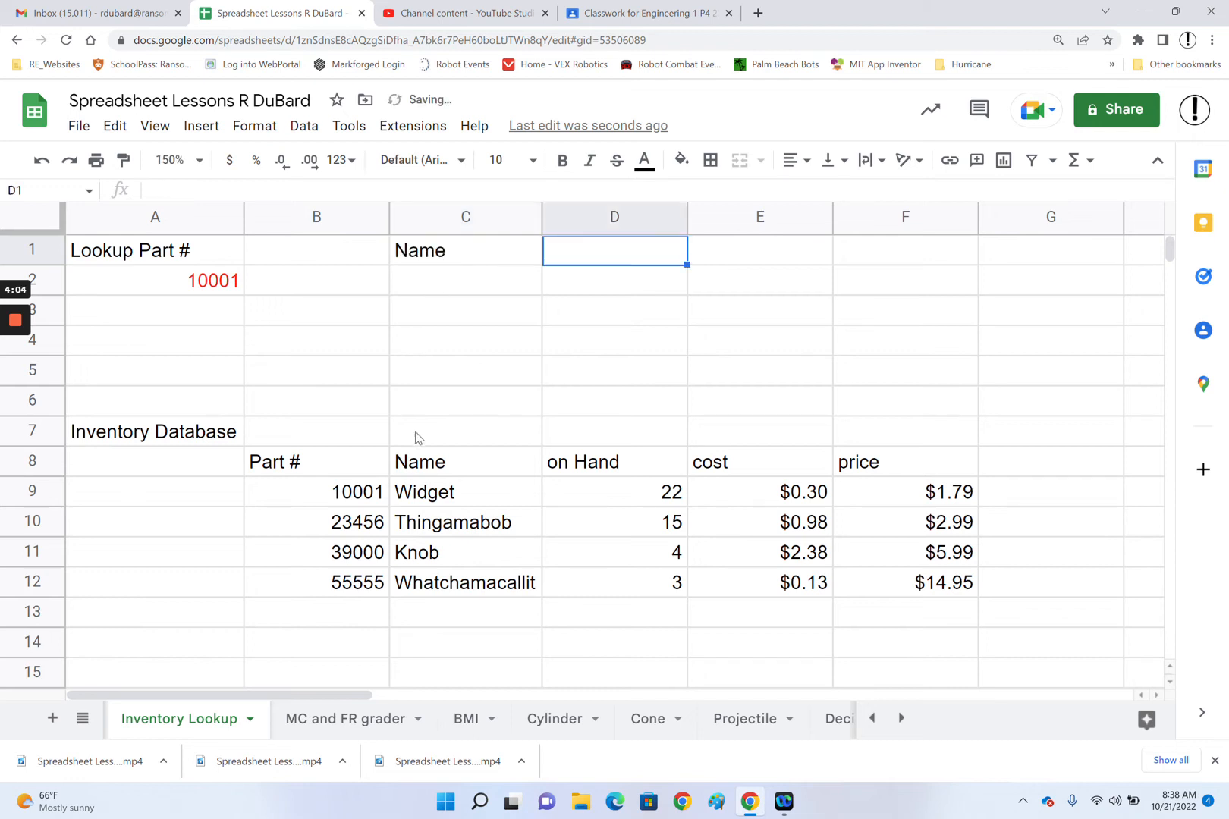
Copy the database headers Name, on Hand, cost and price from C8:F8 into row 1, starting at cell C1
drag(472, 465, 938, 462)
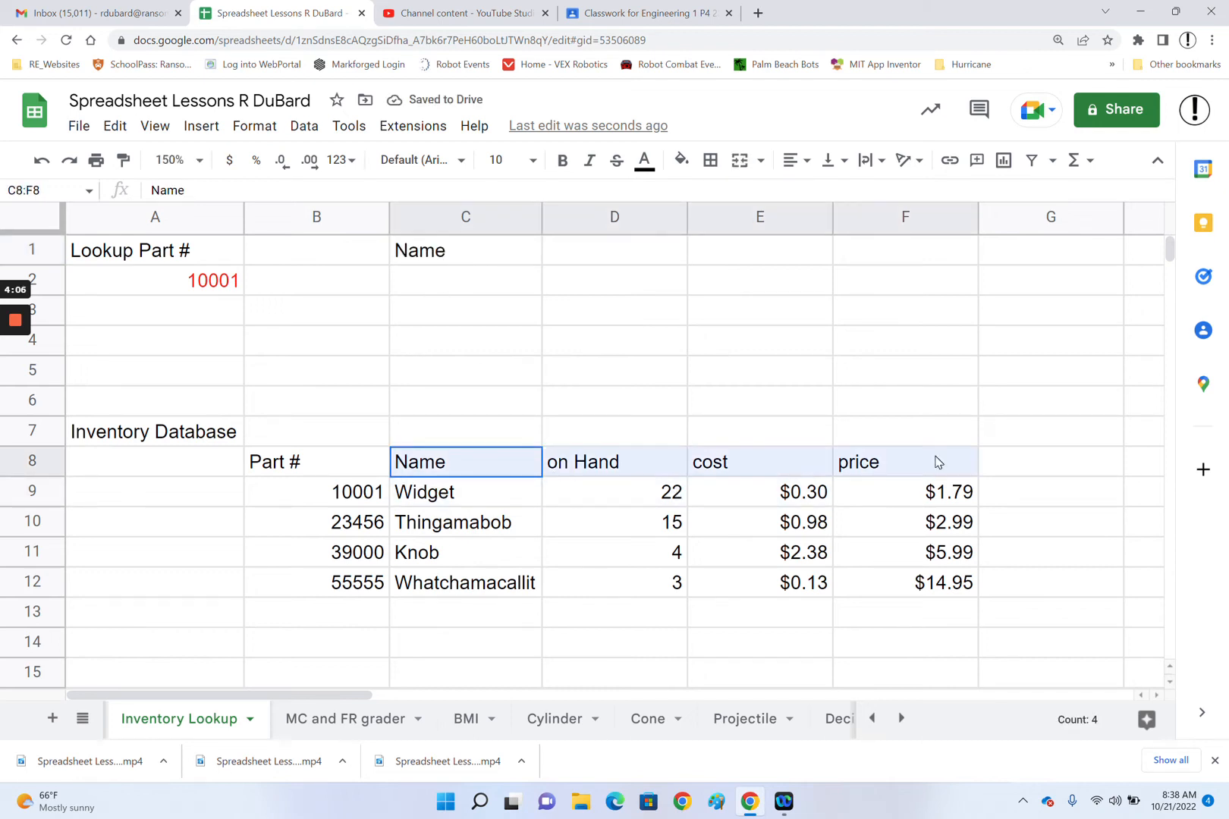
right_click(910, 463)
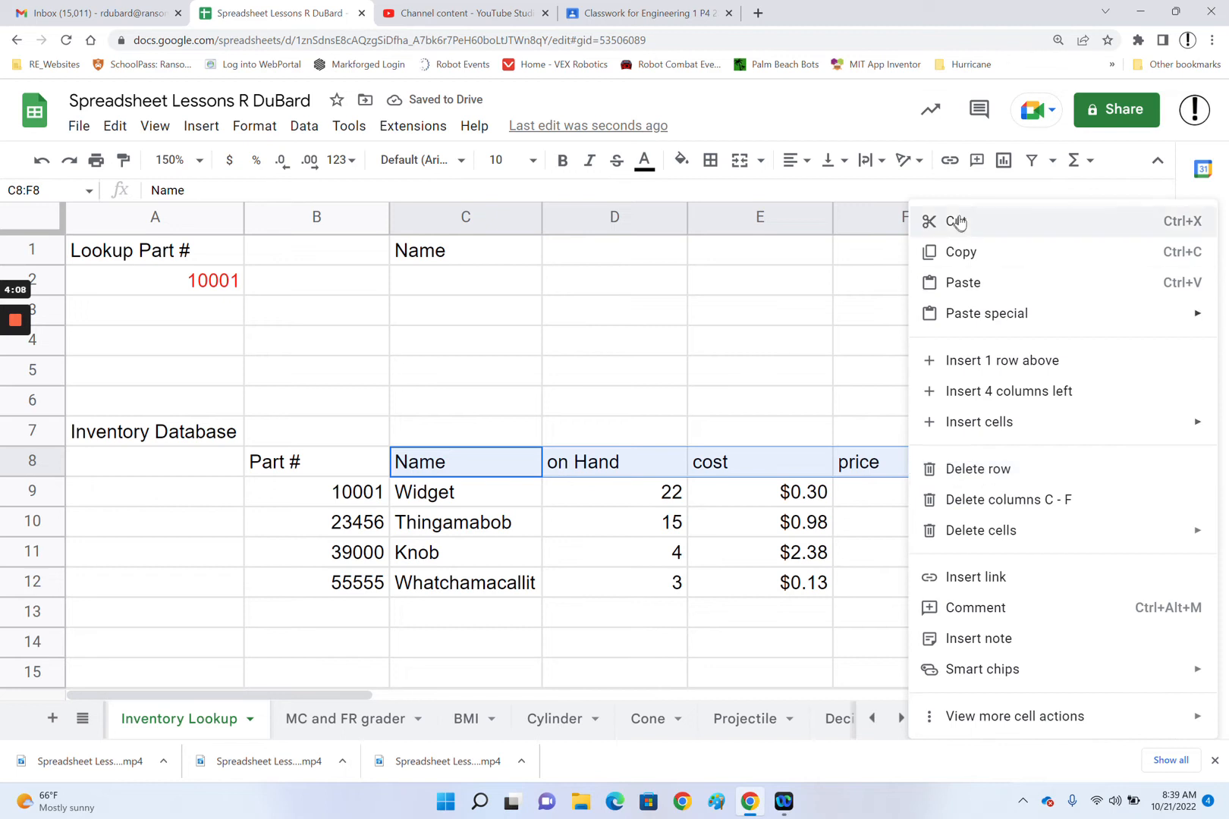
click(973, 261)
click(460, 258)
right_click(463, 257)
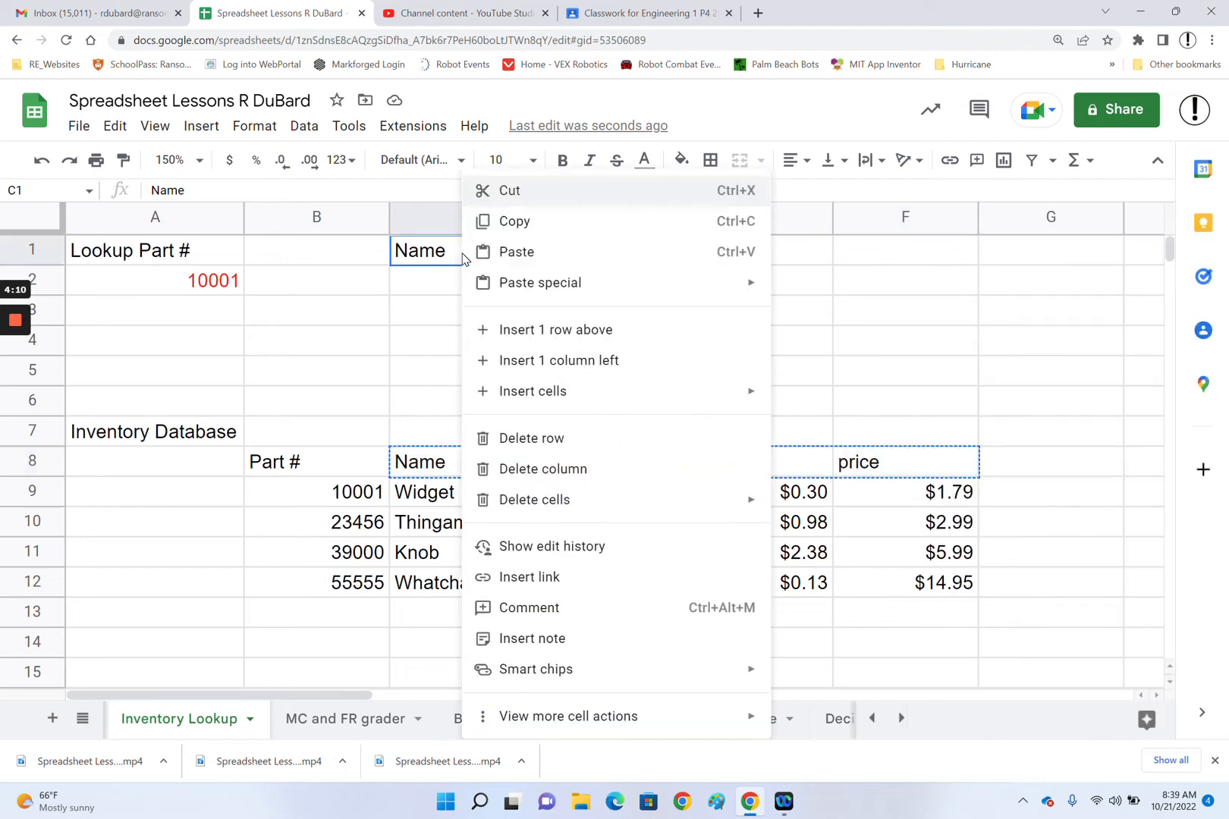
click(531, 256)
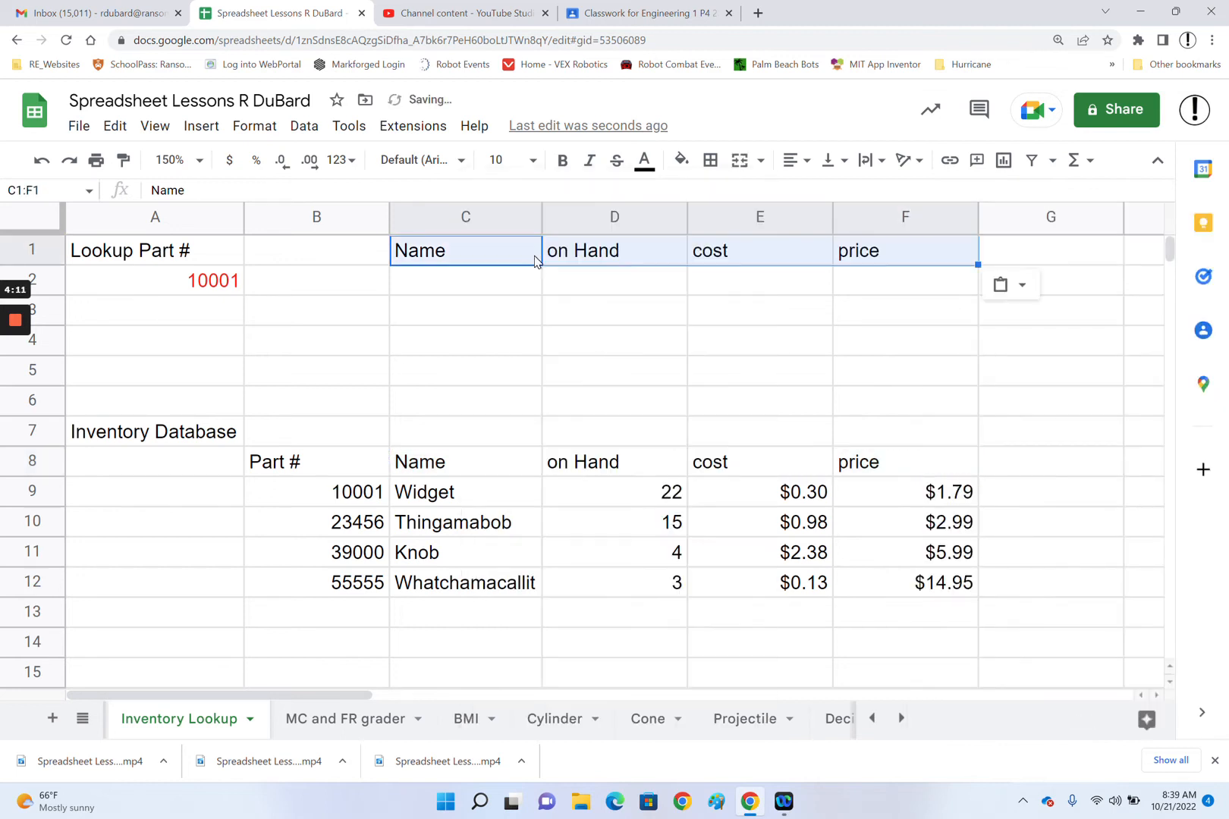
Enter the formula =vlookup(A2,B9:F15,2) in cell C2 to look up the part's name
click(458, 282)
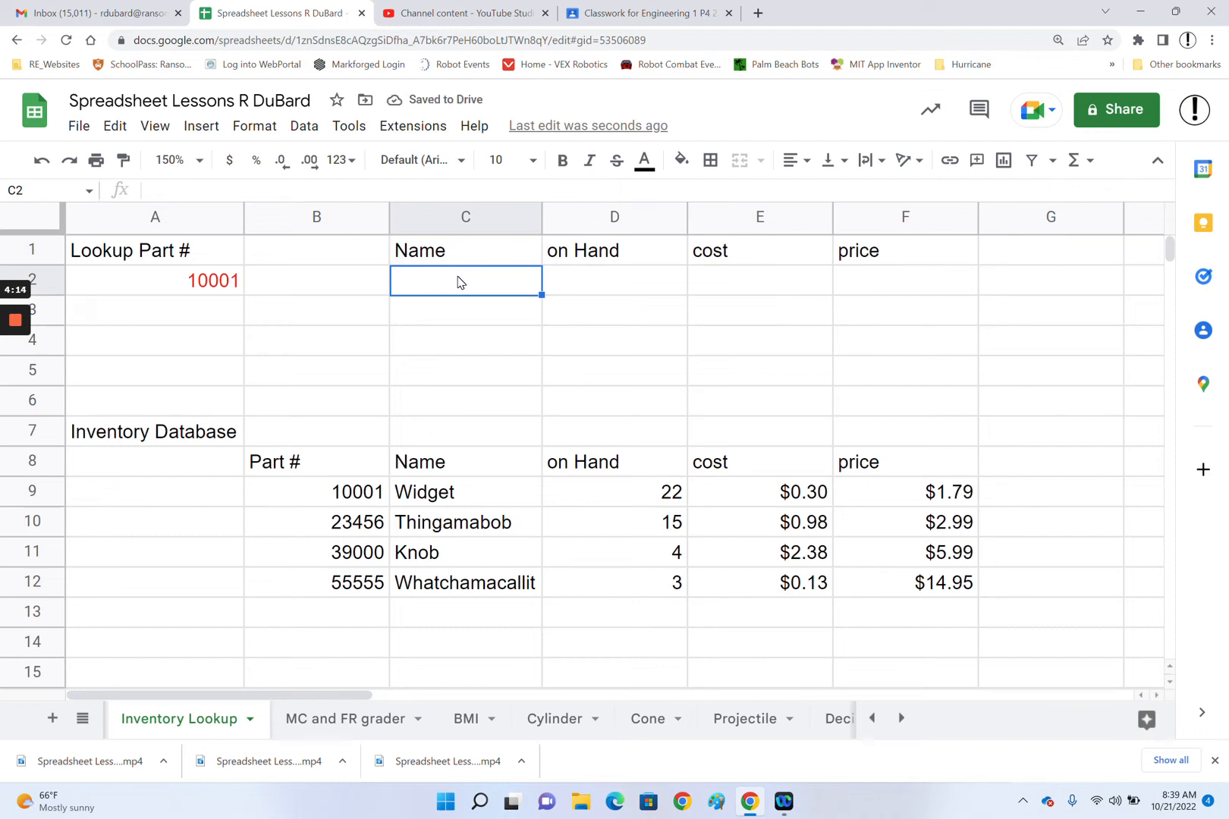
text(=vl)
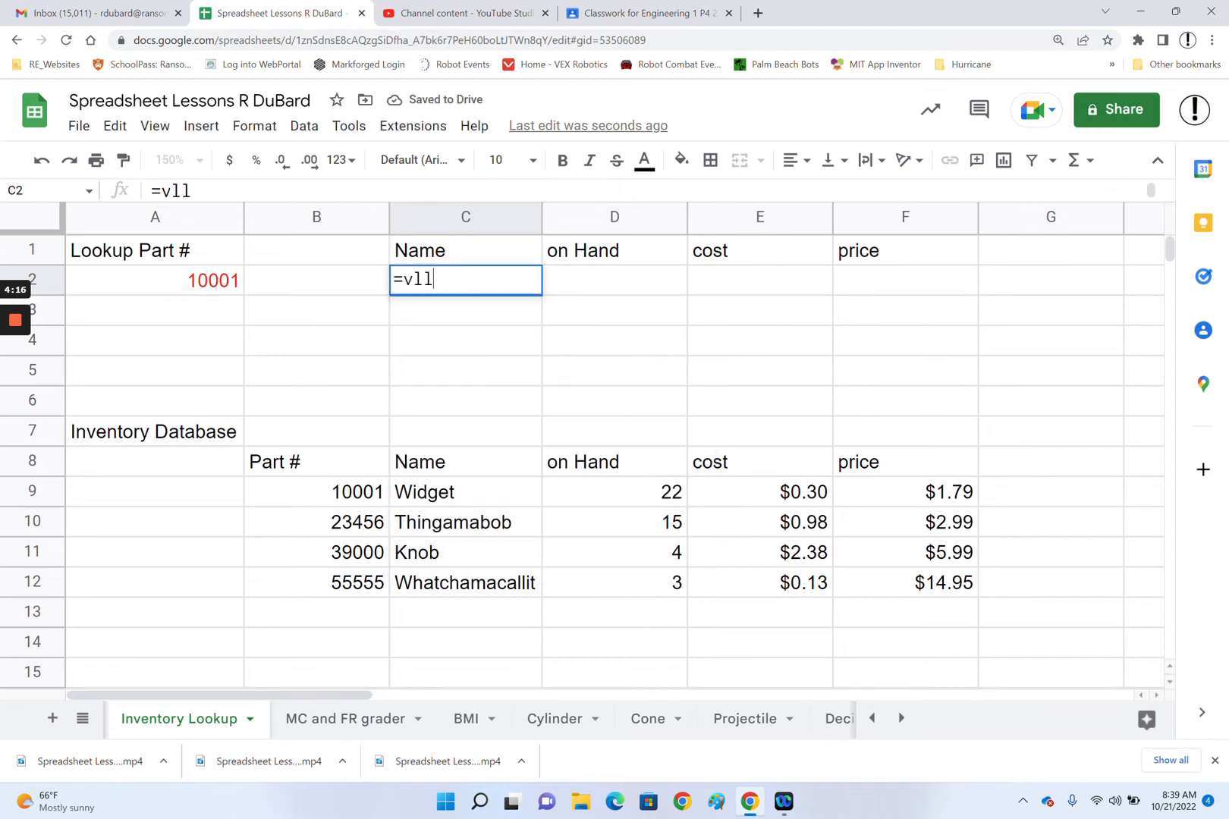
key(BackSpace)
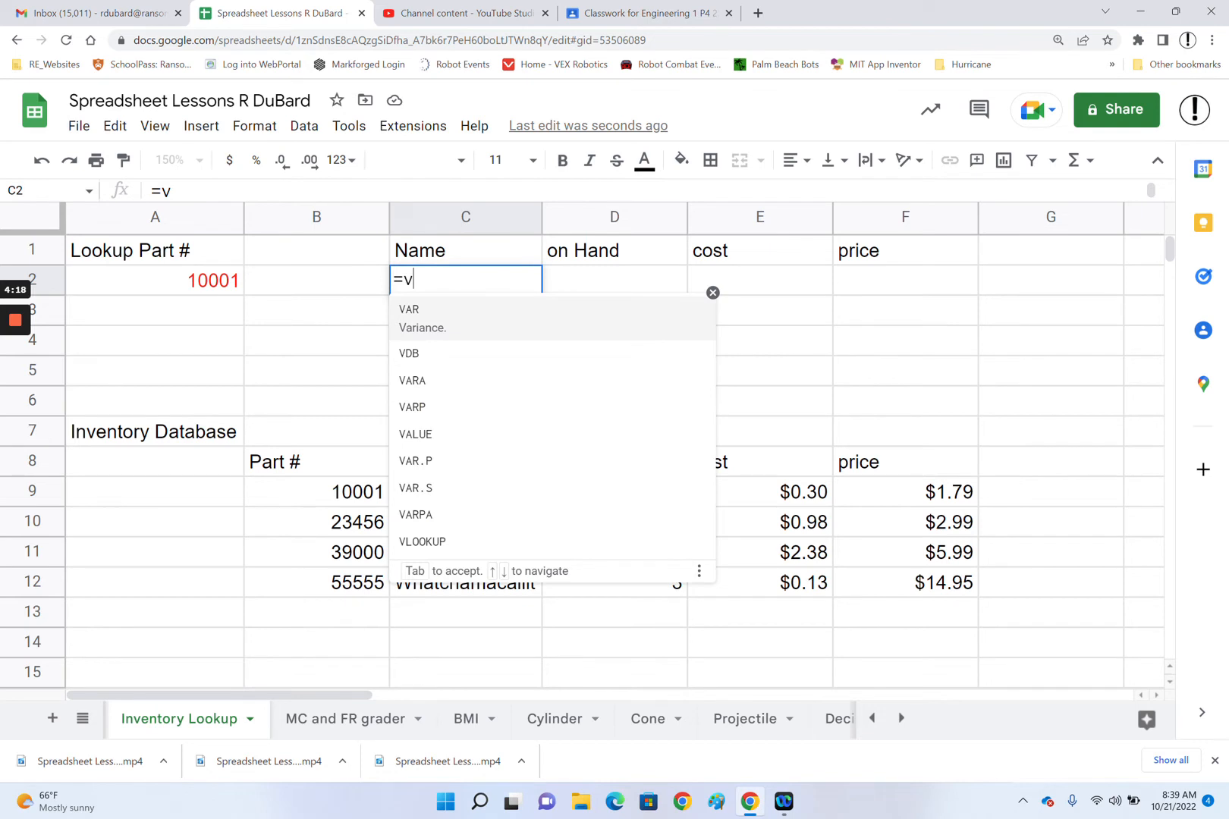
text(lookup)
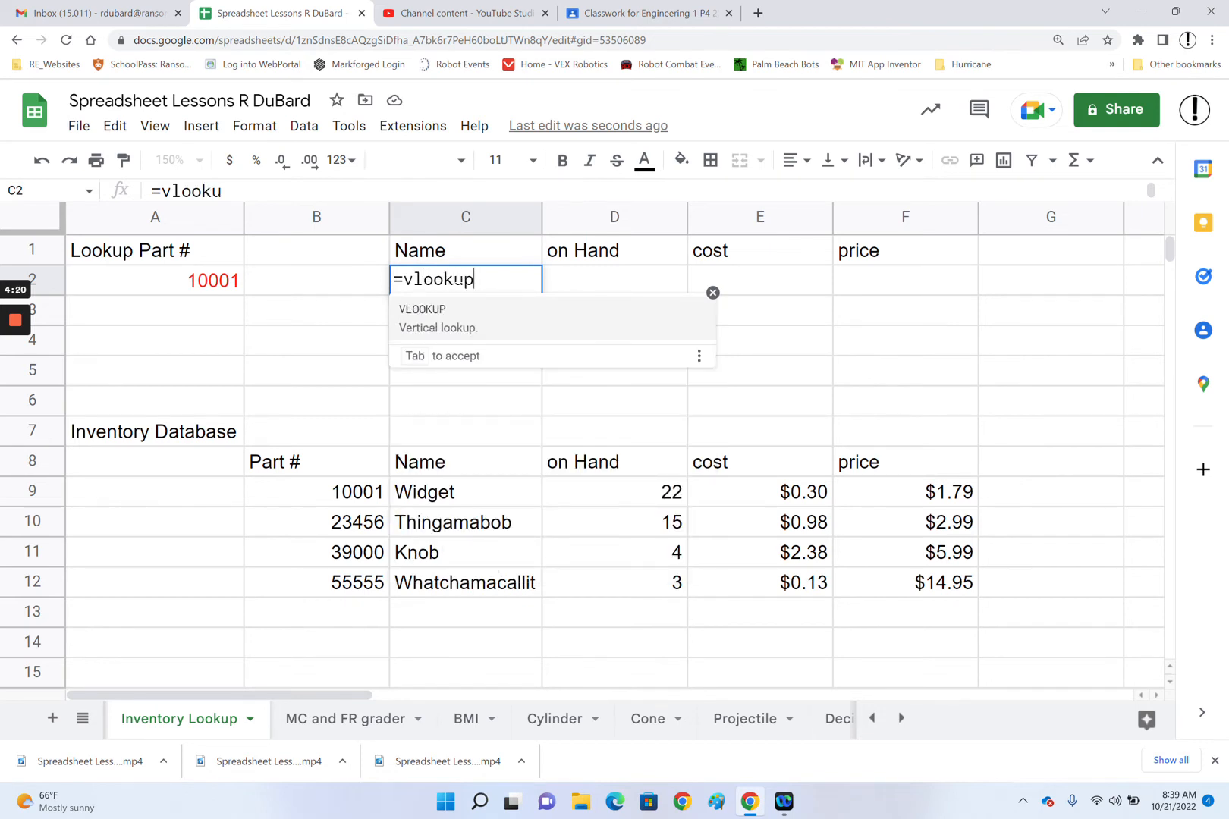
text(()
click(184, 281)
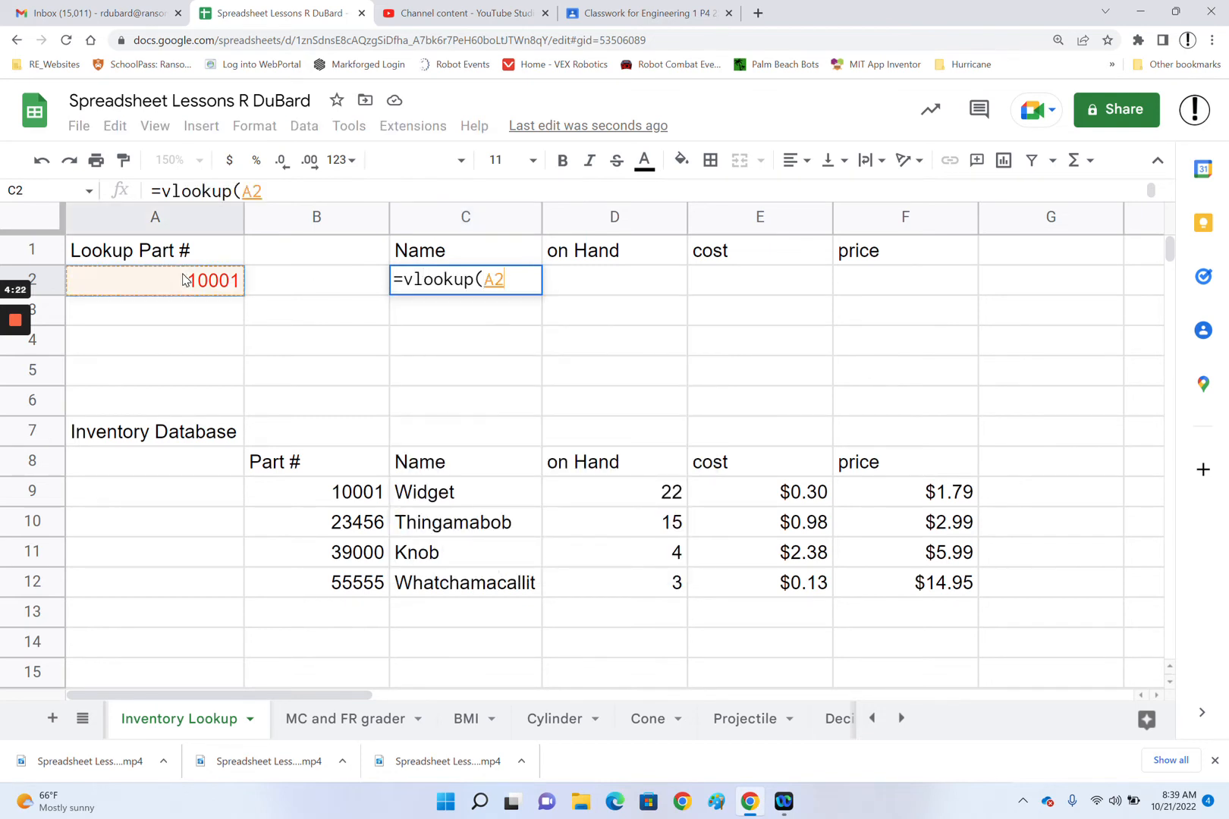
text(,)
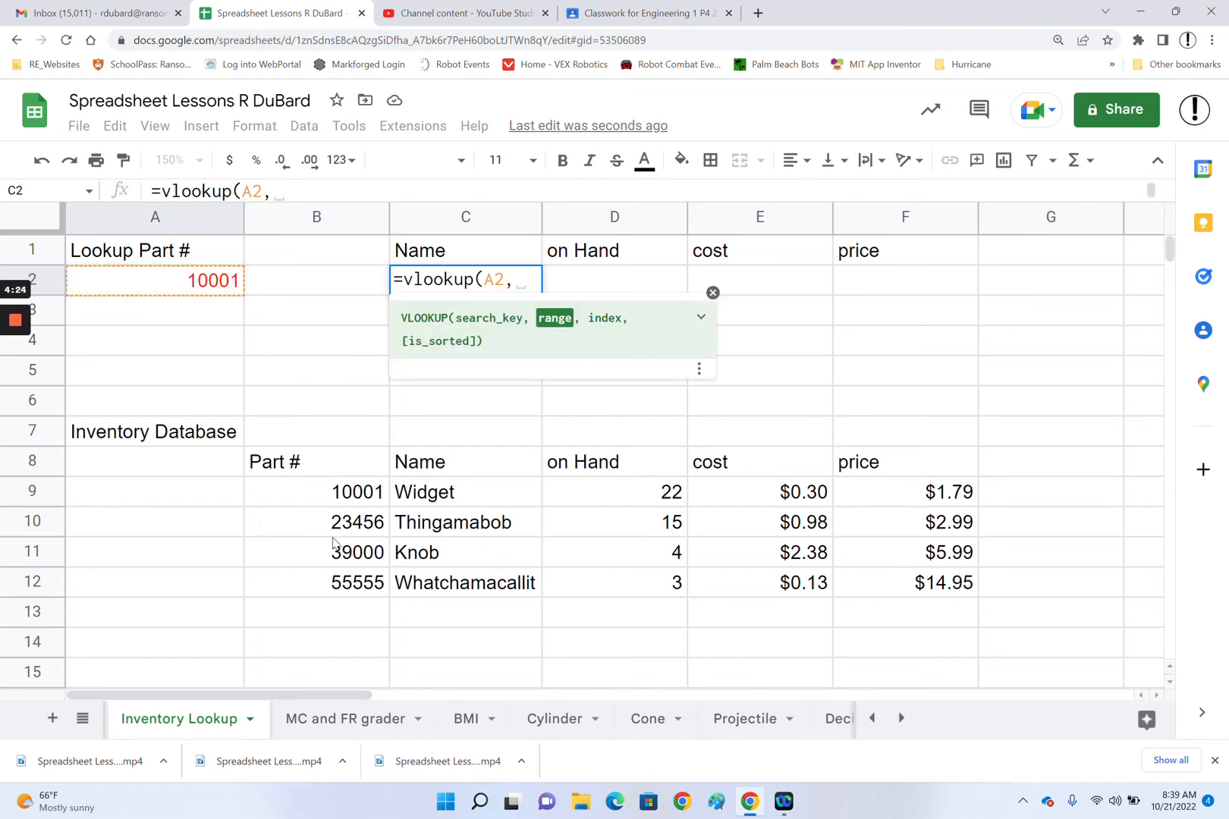
drag(337, 486, 893, 693)
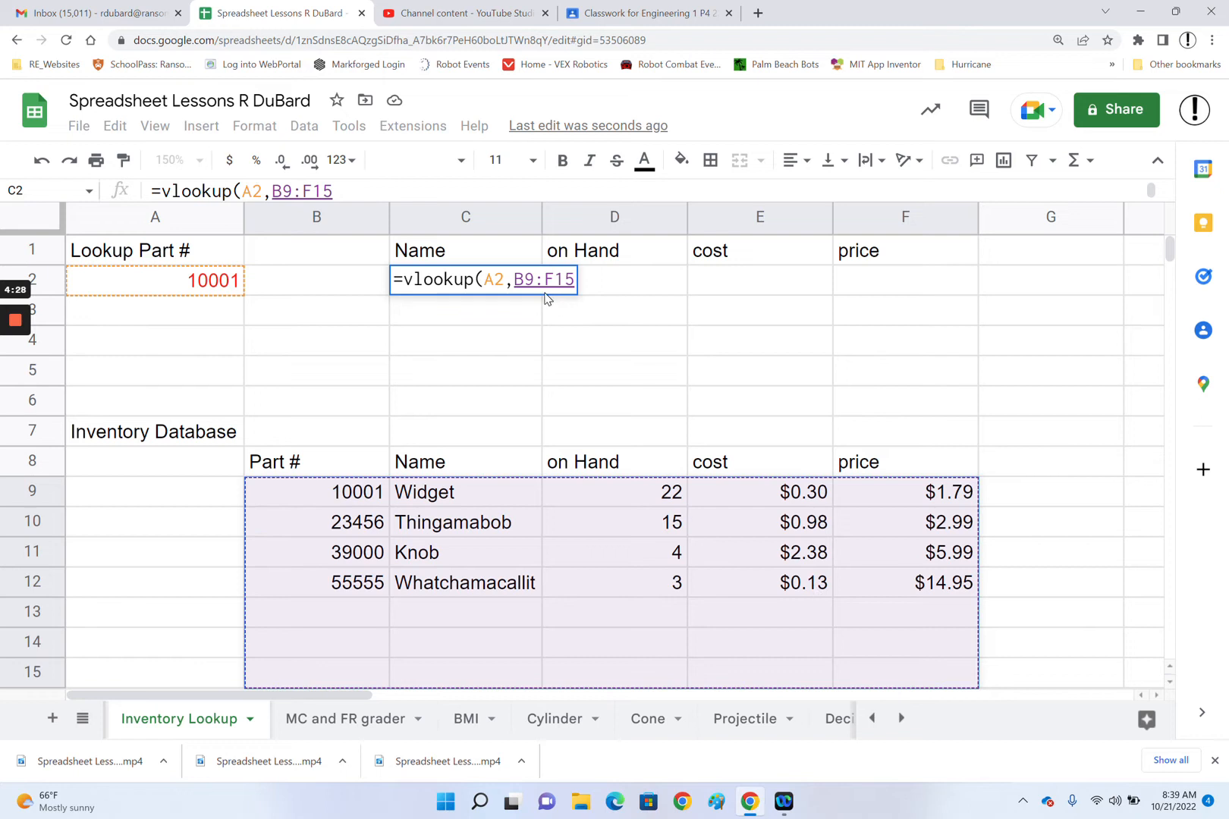
text(,)
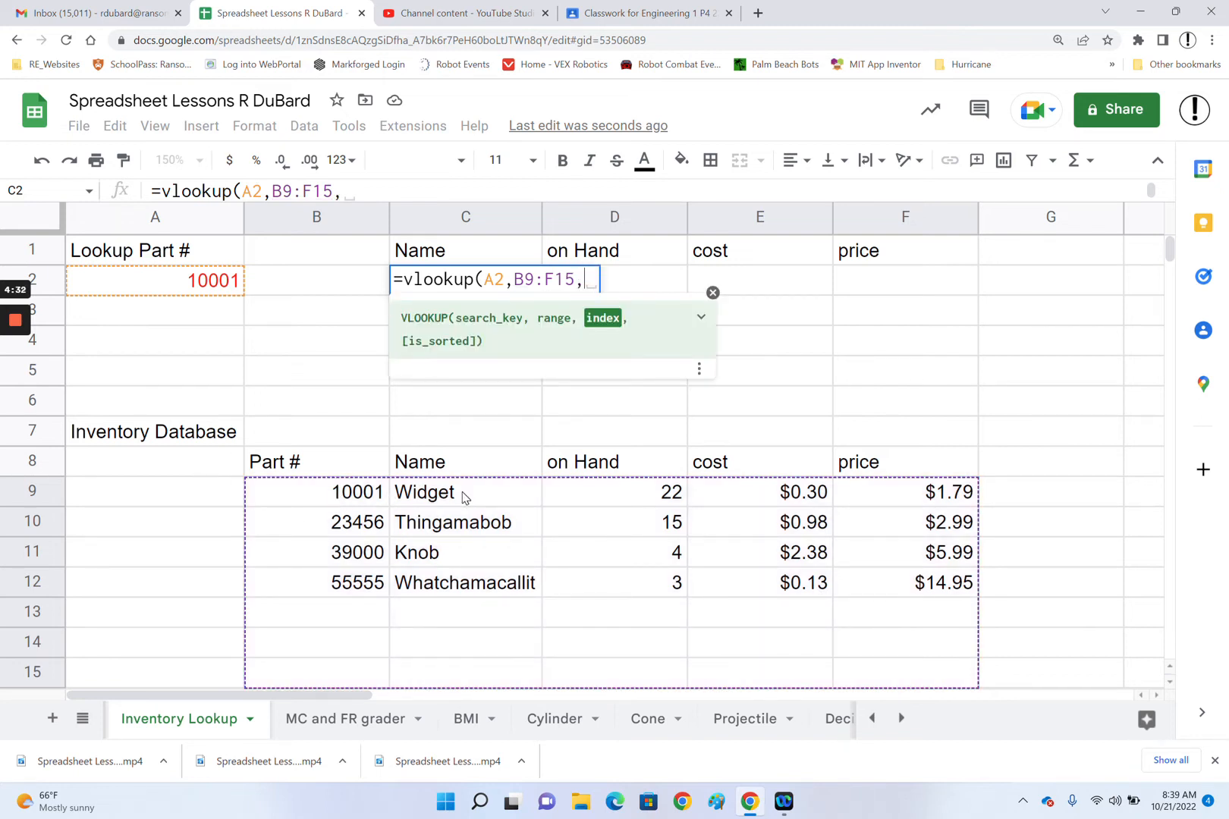
text(2)
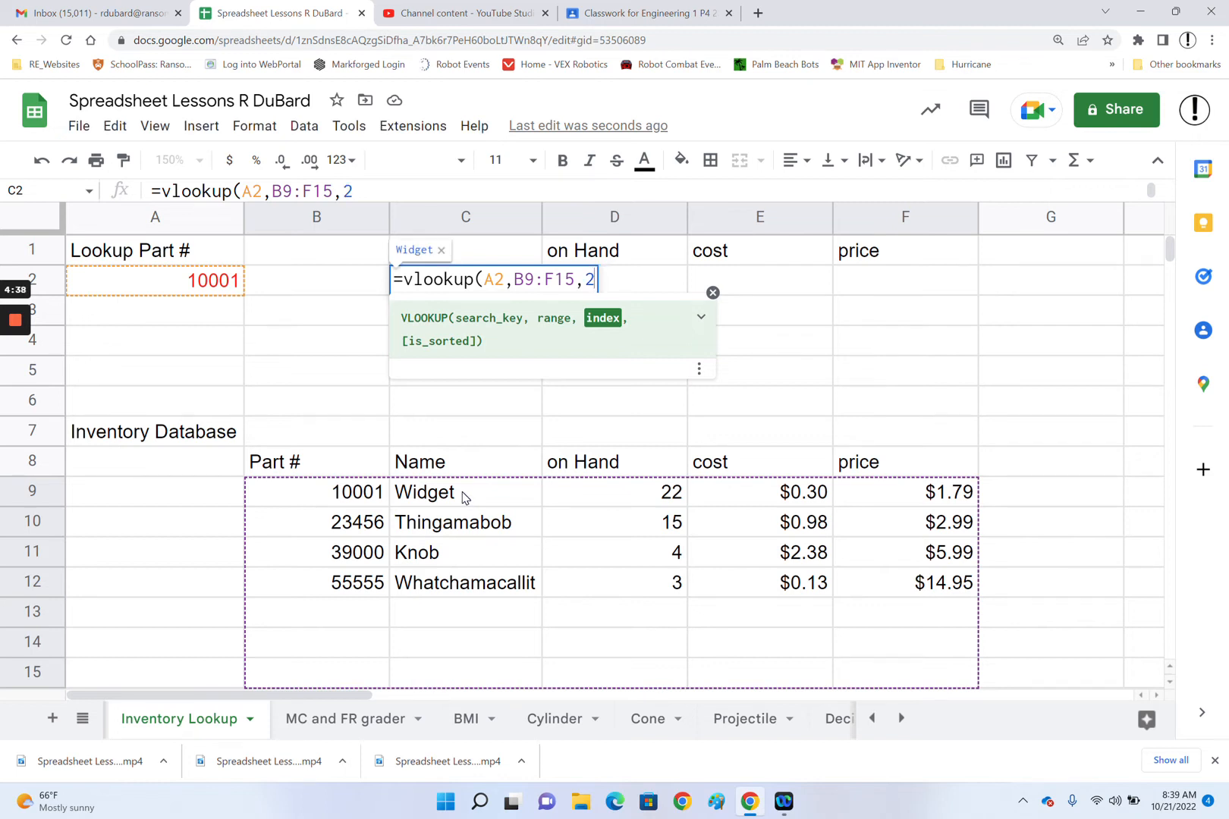
text())
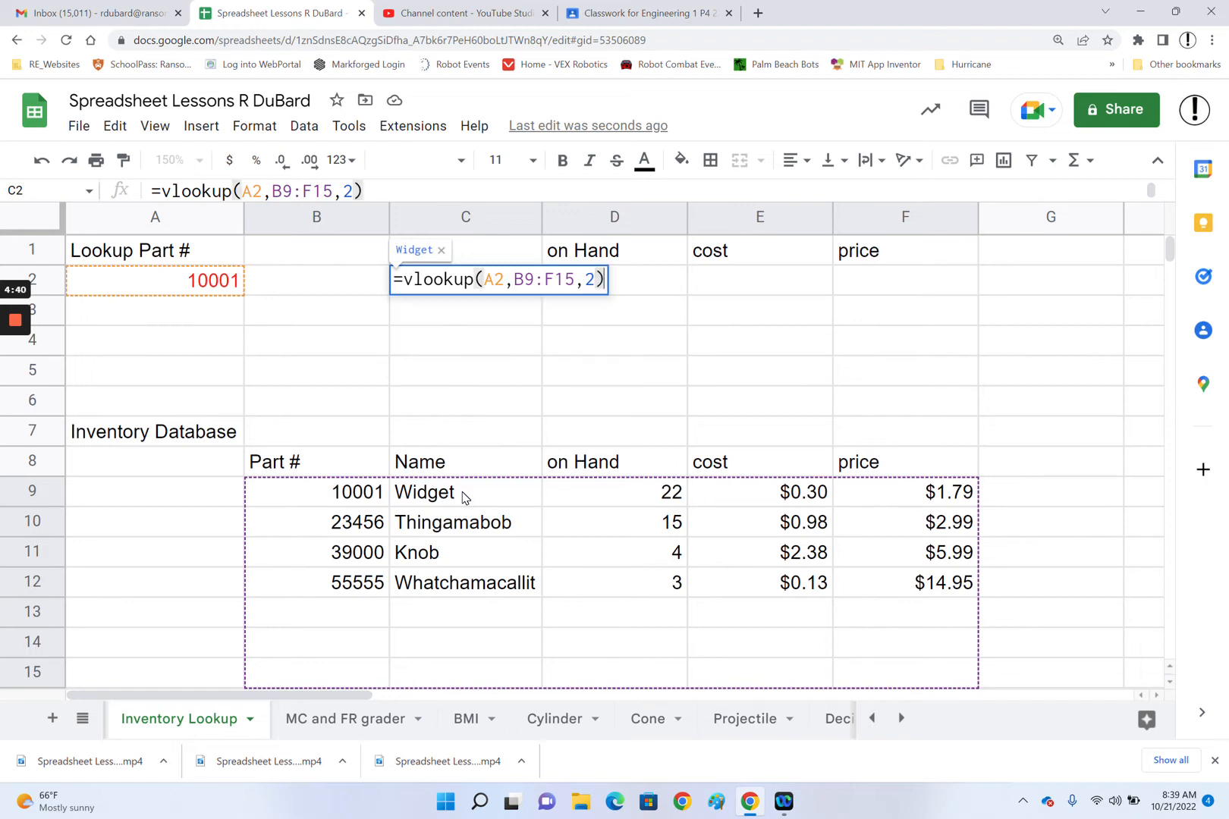
key(Return)
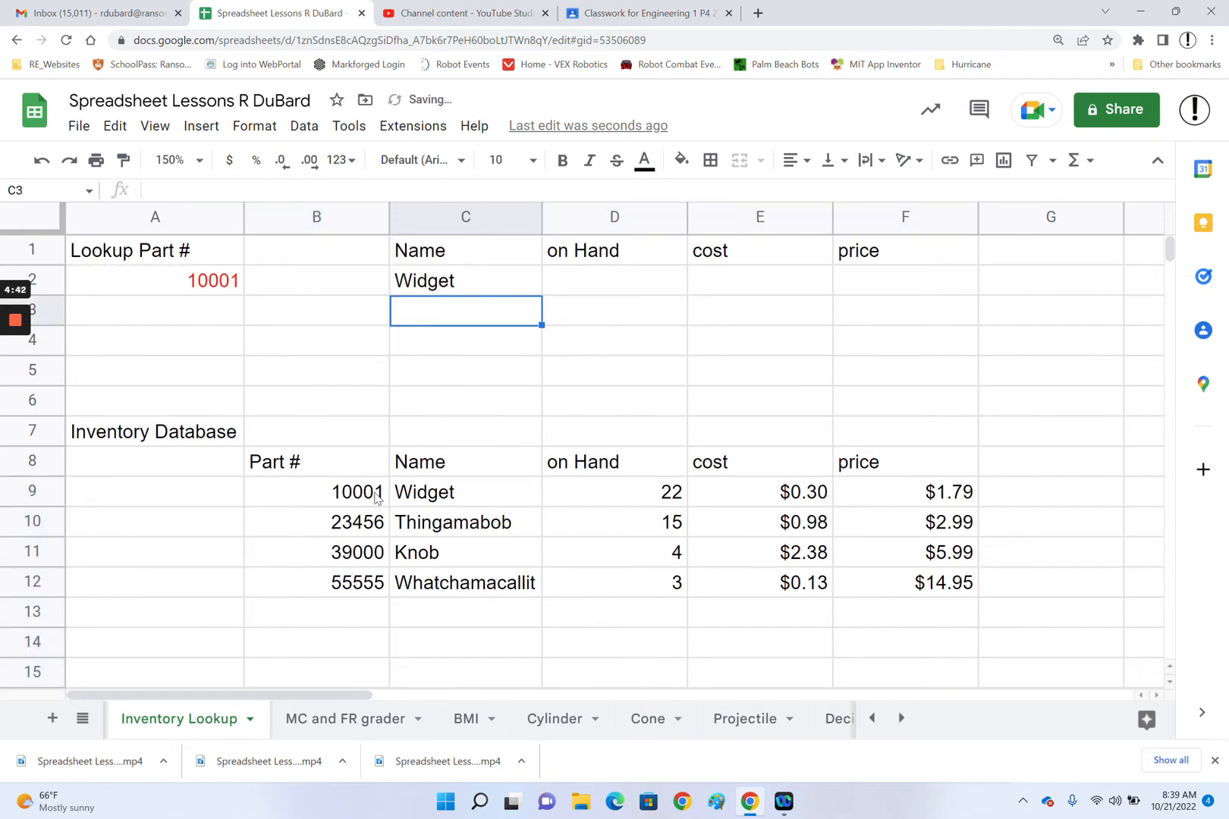
Make the references in C2's formula absolute as $A$2 and $B$9:$F$15, and fill the formula across to F2
click(475, 288)
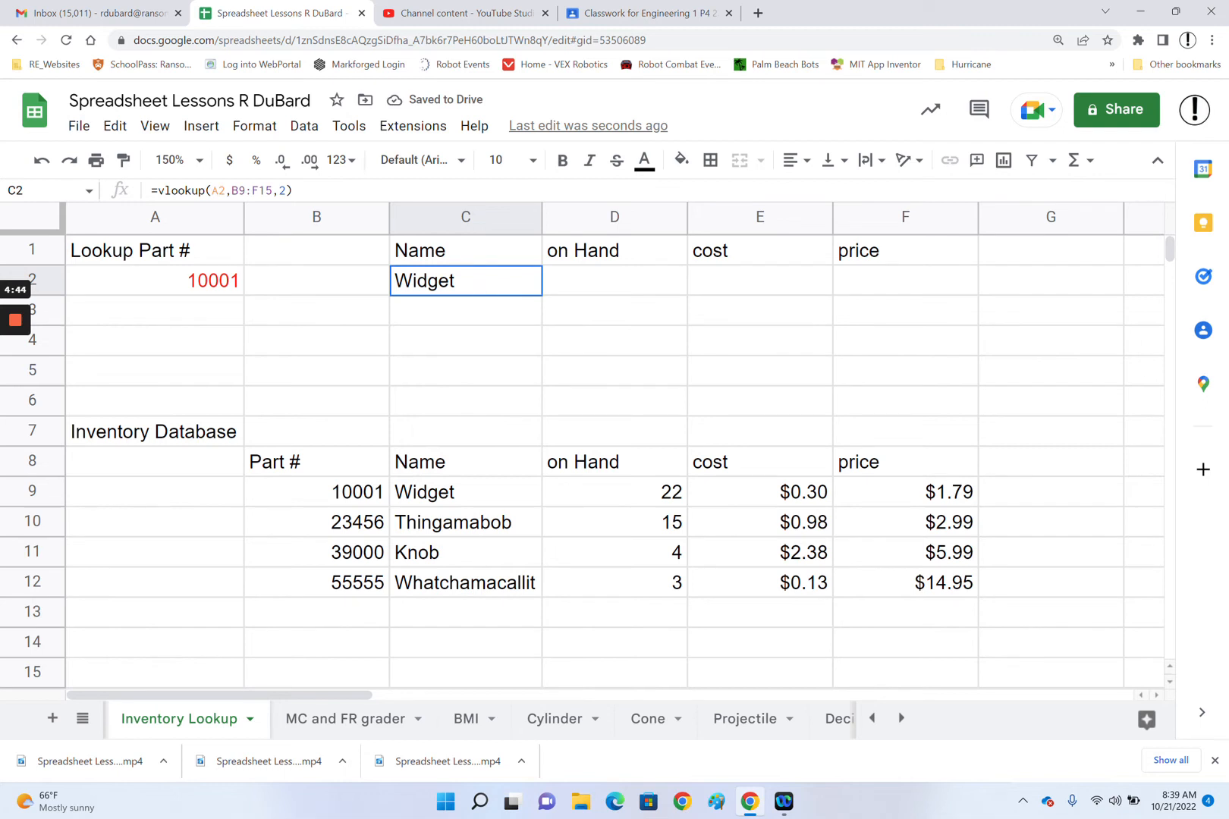
double_click(475, 288)
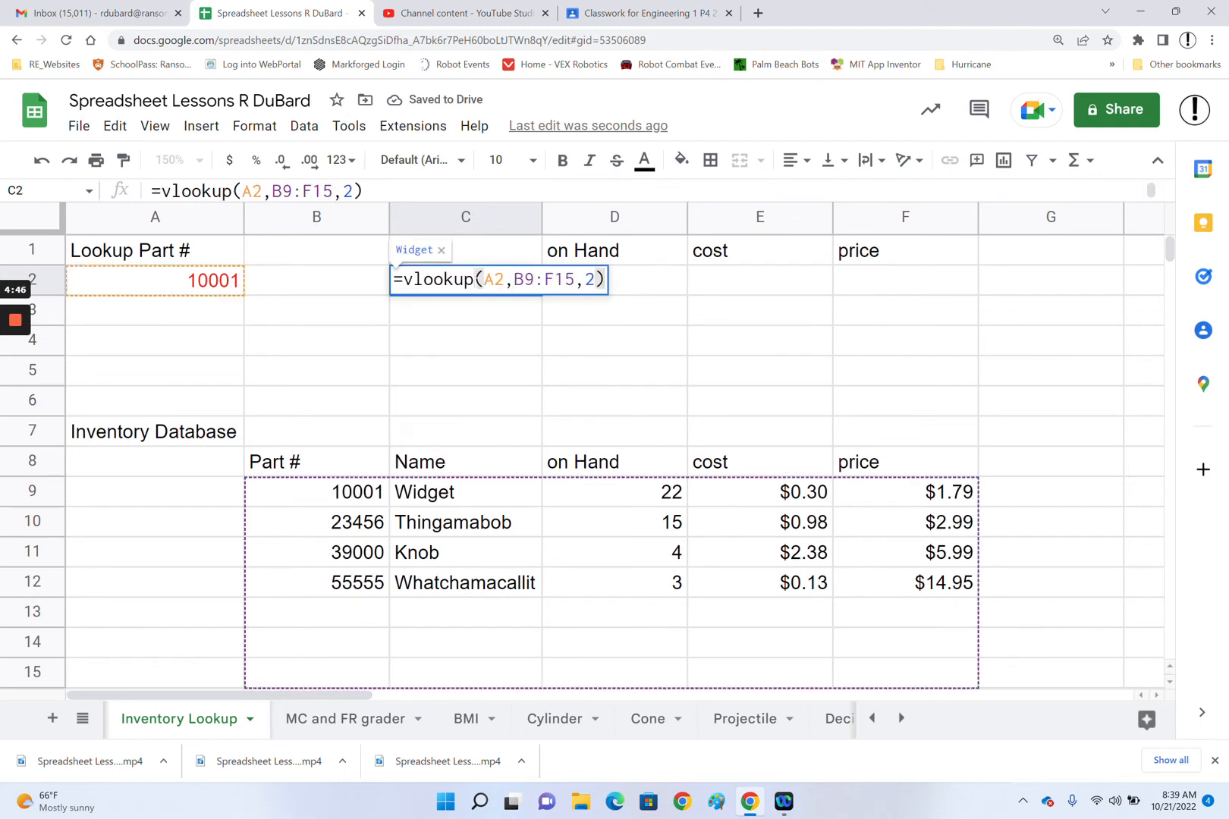
click(494, 280)
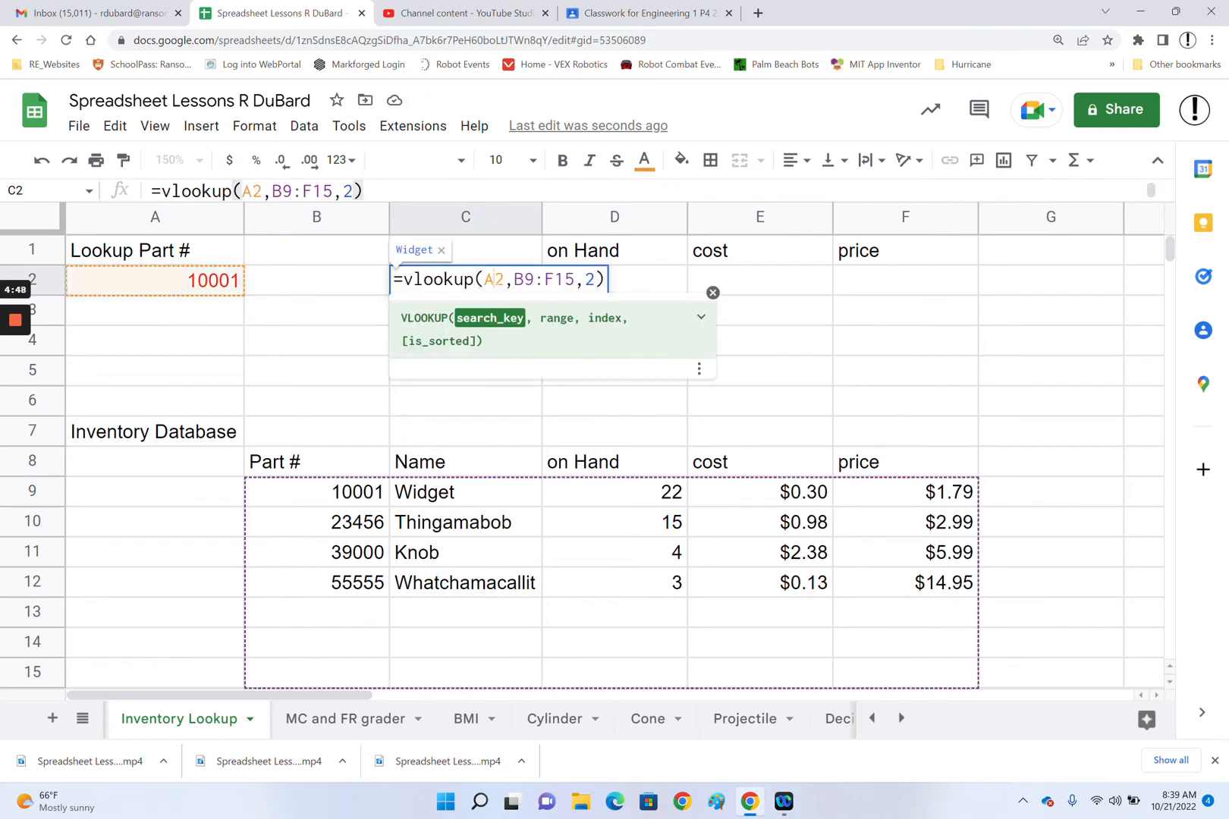
key(F4)
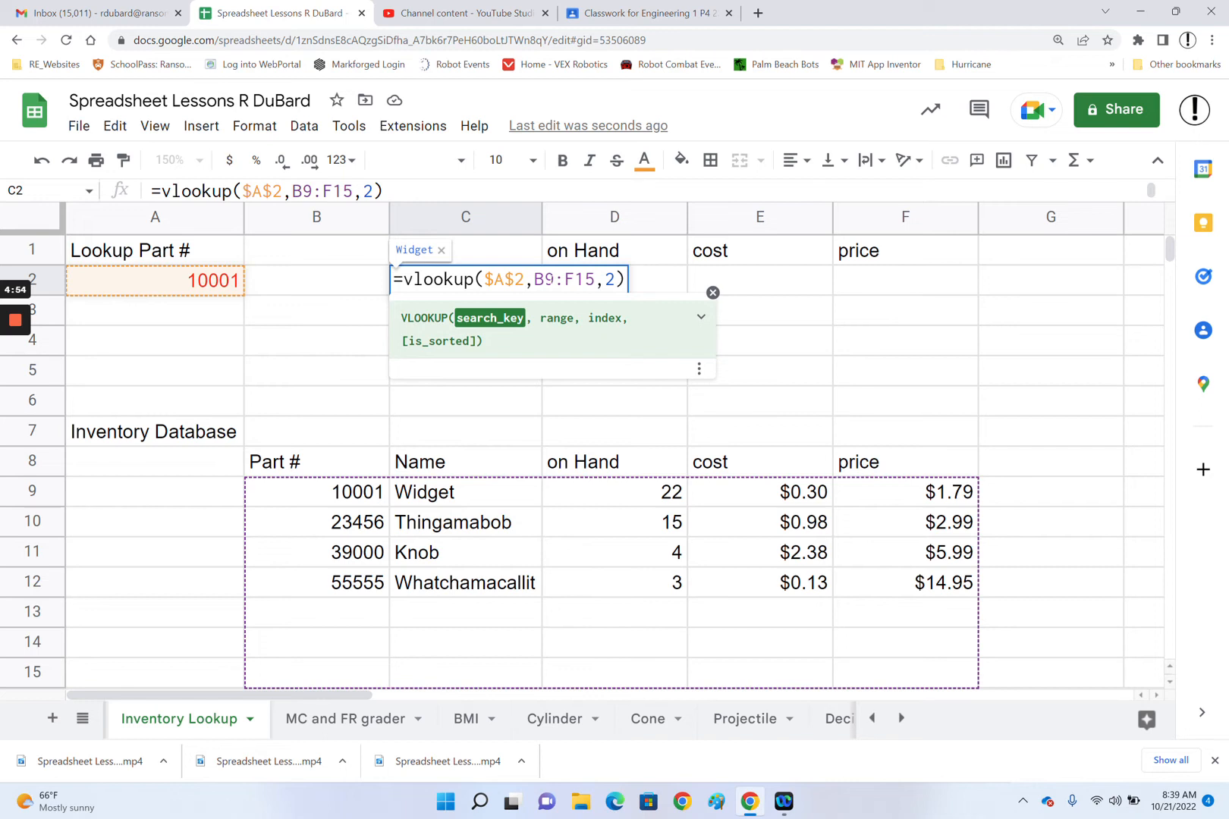
click(553, 279)
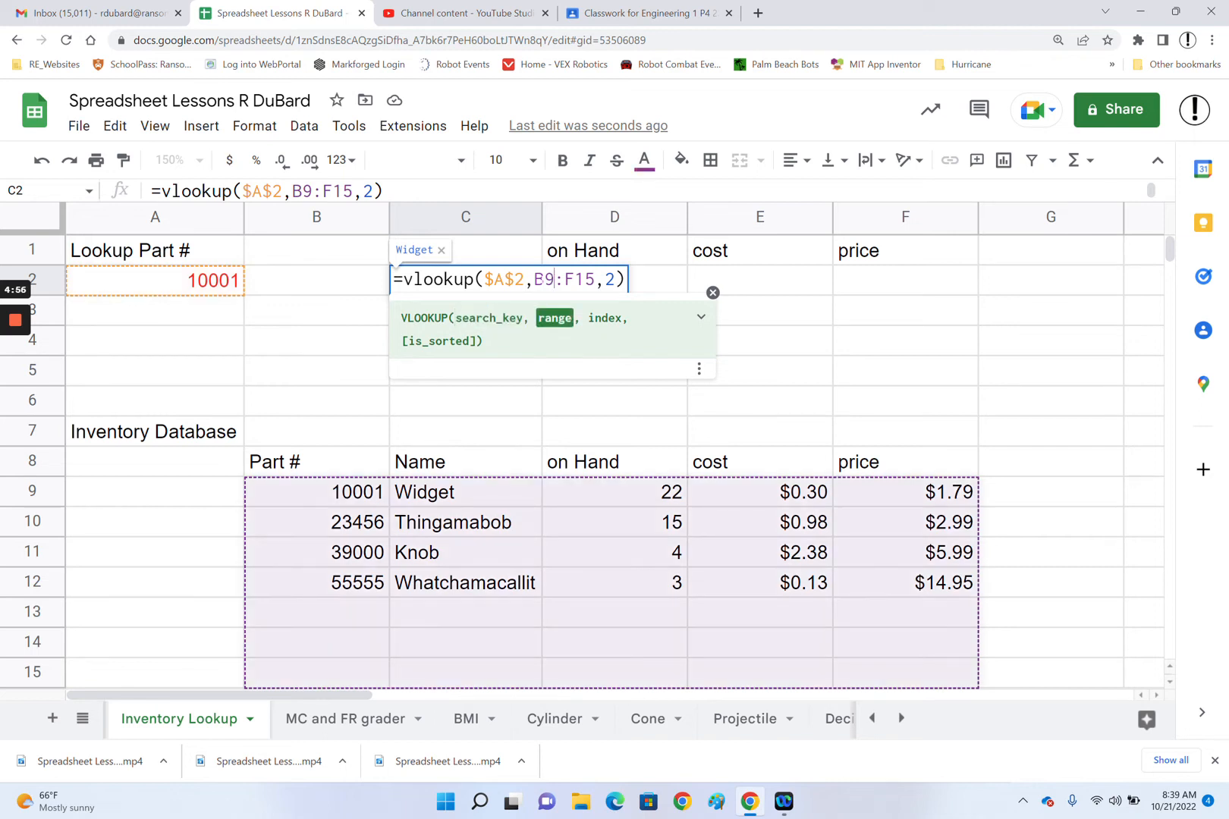
key(F4)
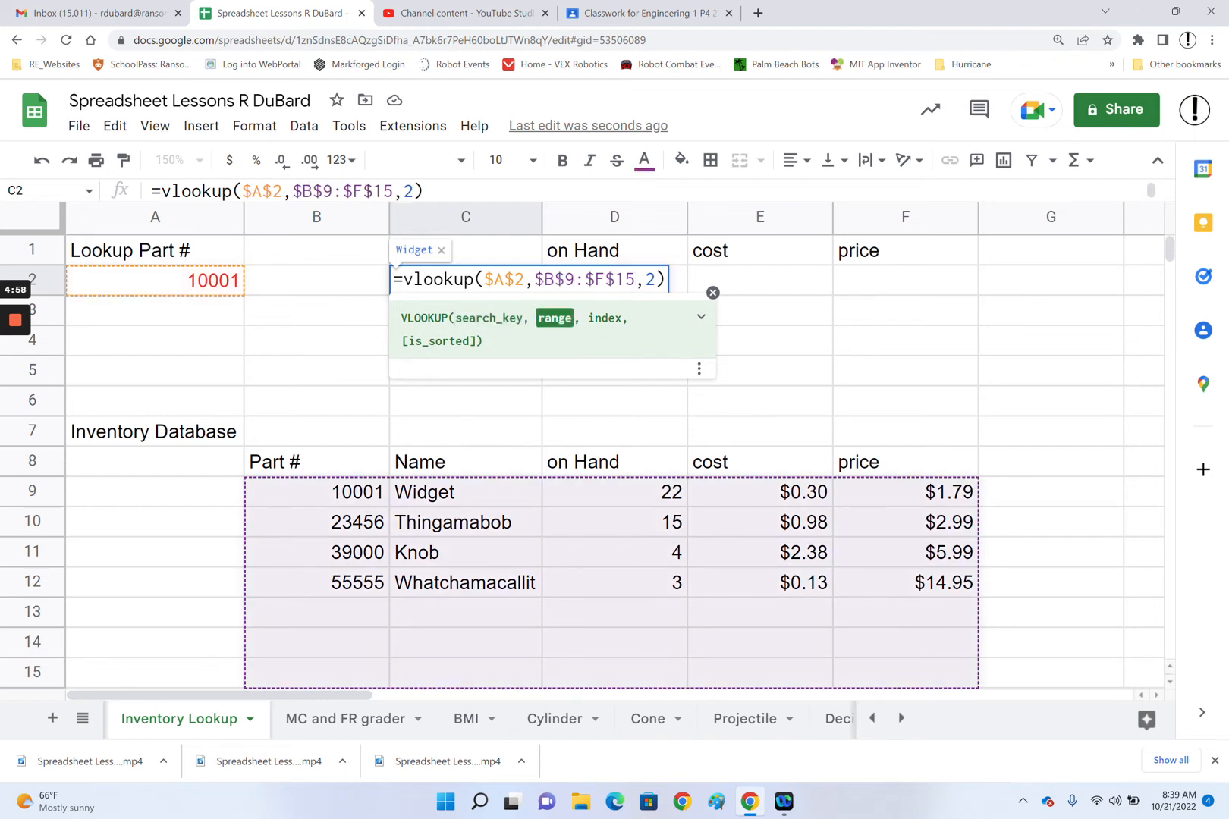
key(Return)
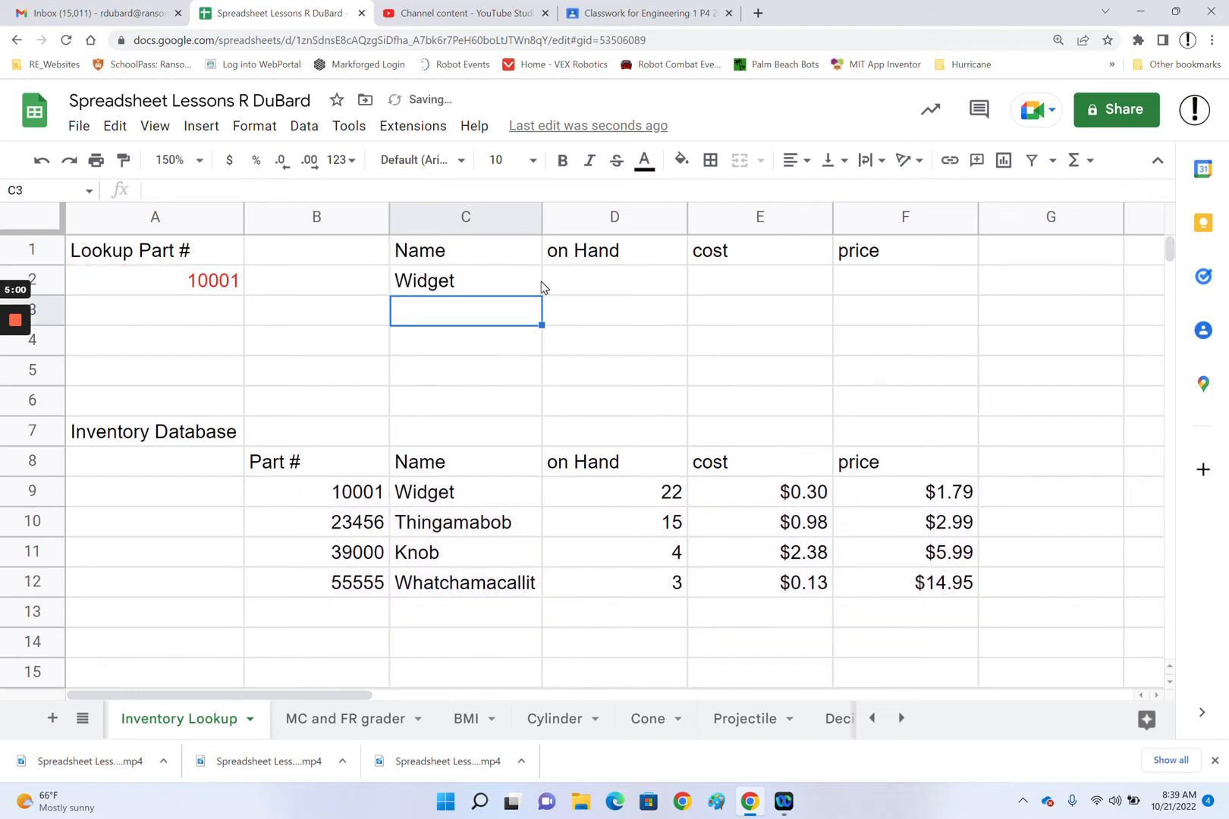
click(504, 280)
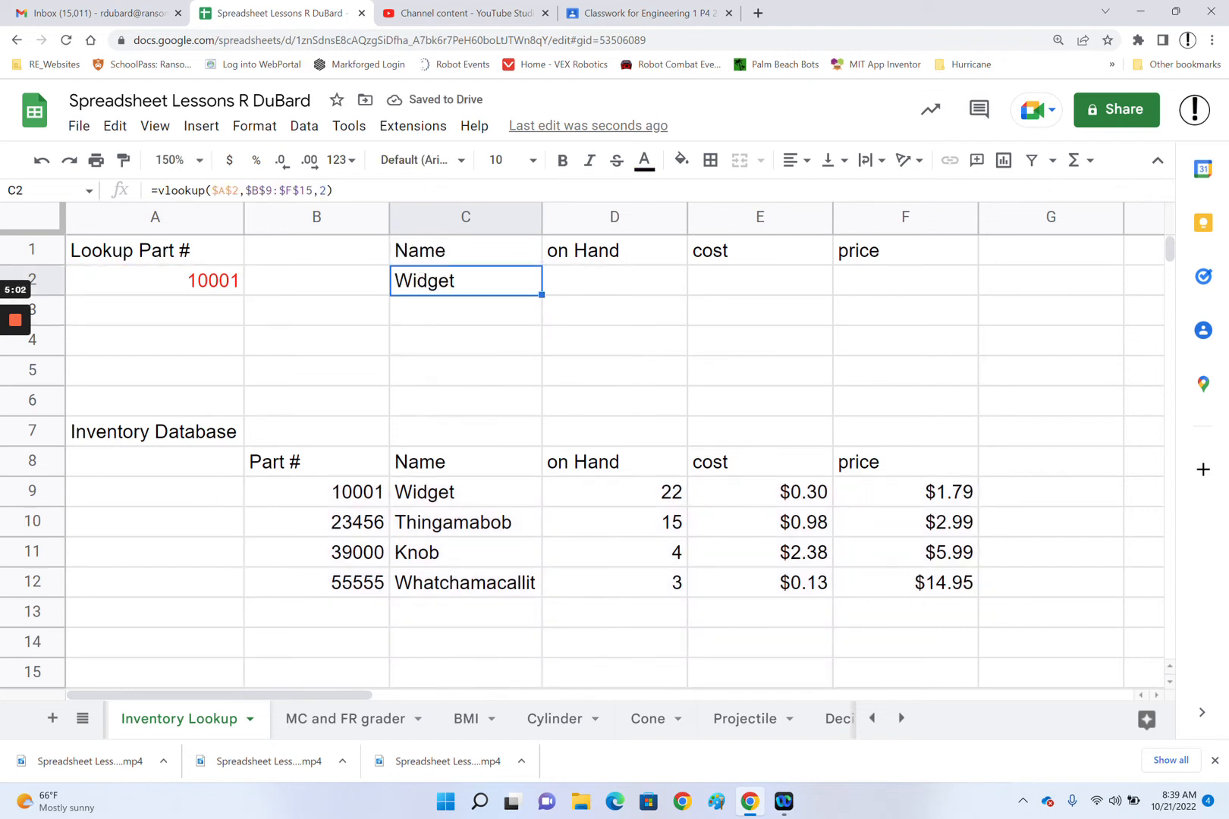
drag(541, 294, 941, 285)
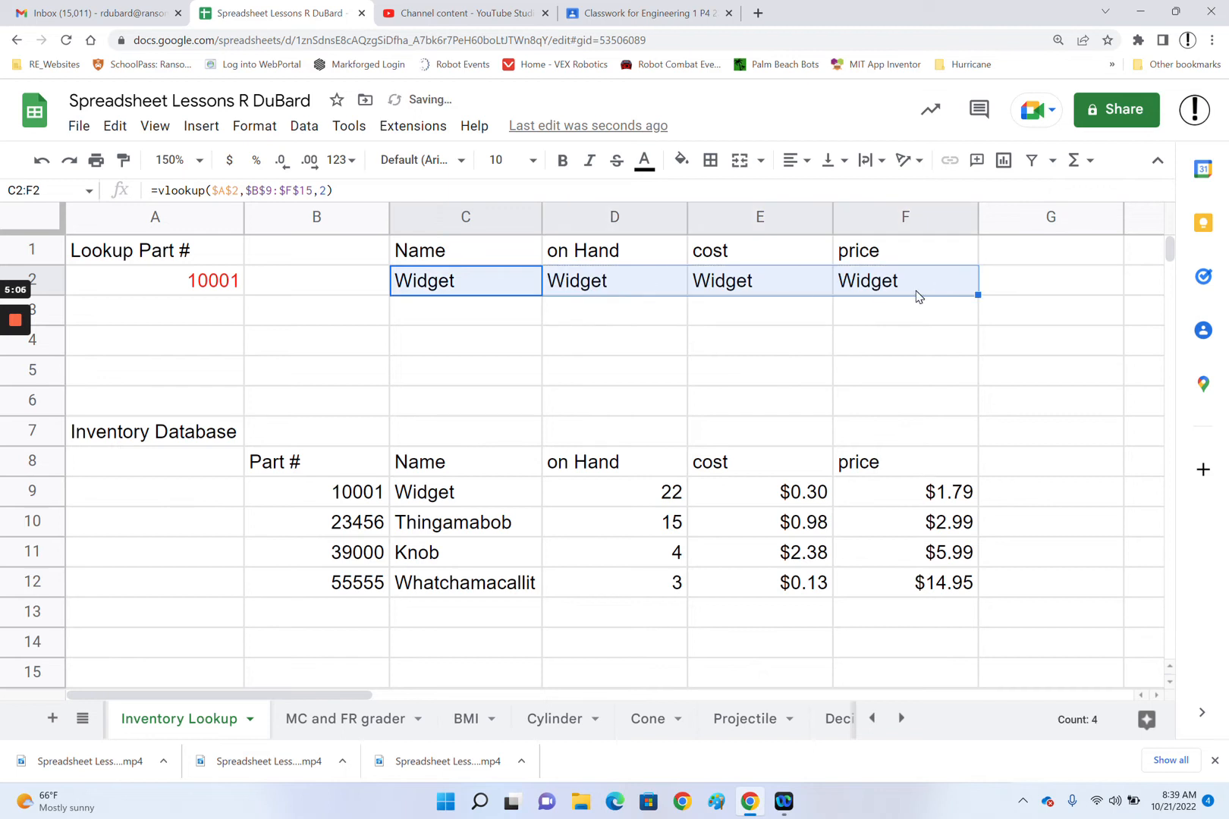
Examine the VLOOKUP formulas in cells C2 to F2, comparing their references and column index
double_click(507, 285)
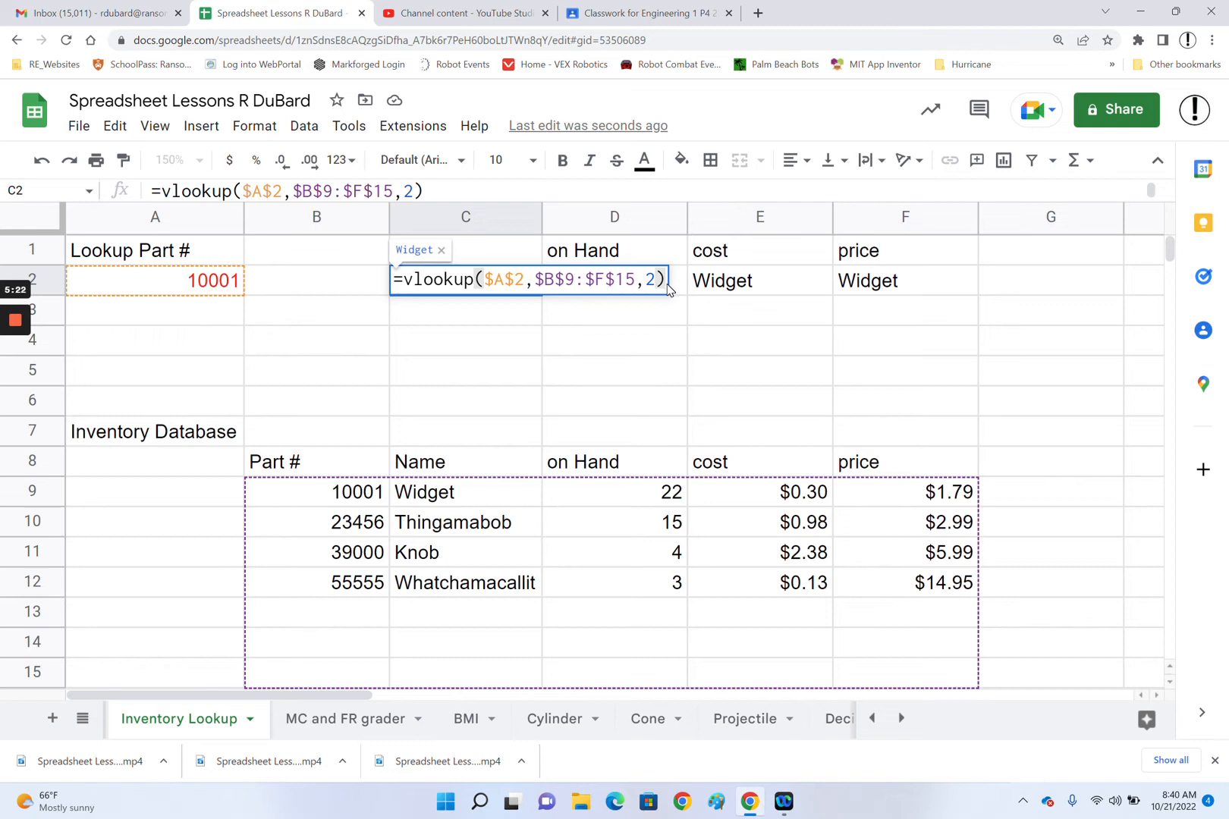
key(Escape)
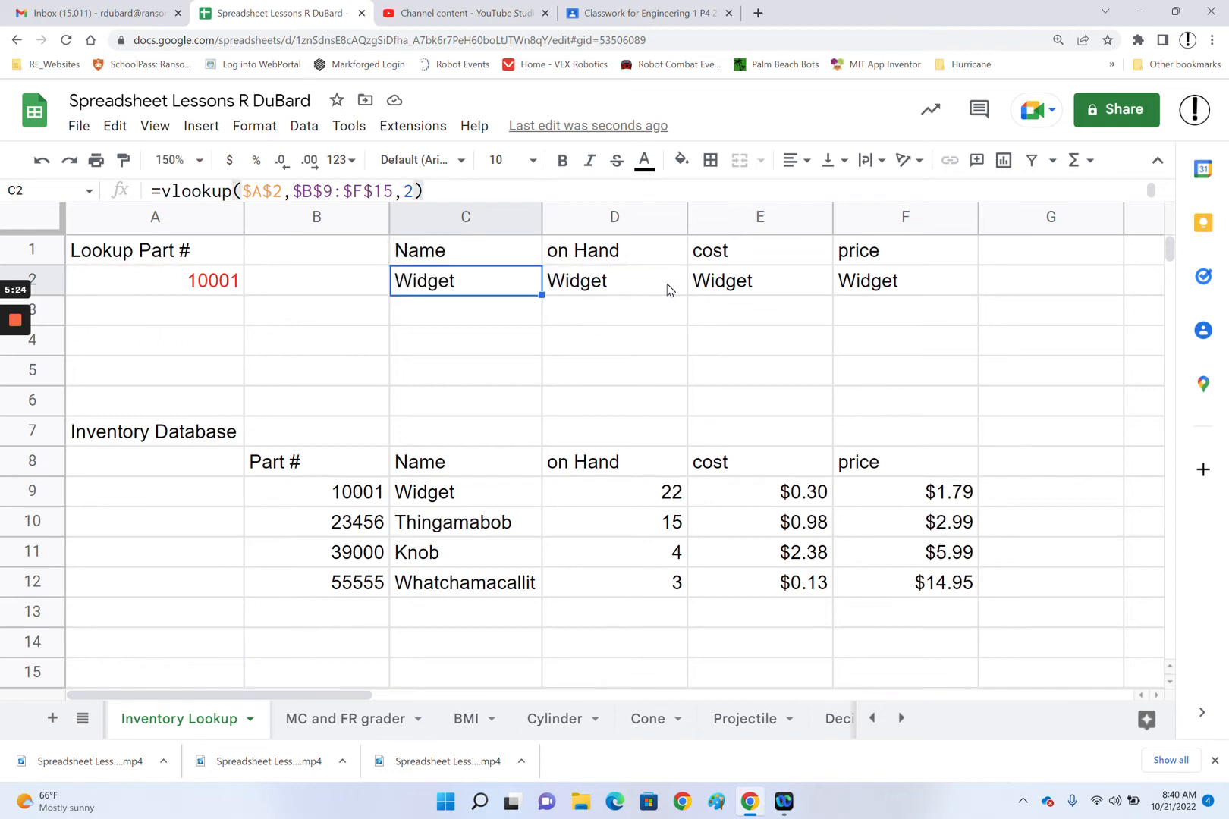
key(Right)
key(Return)
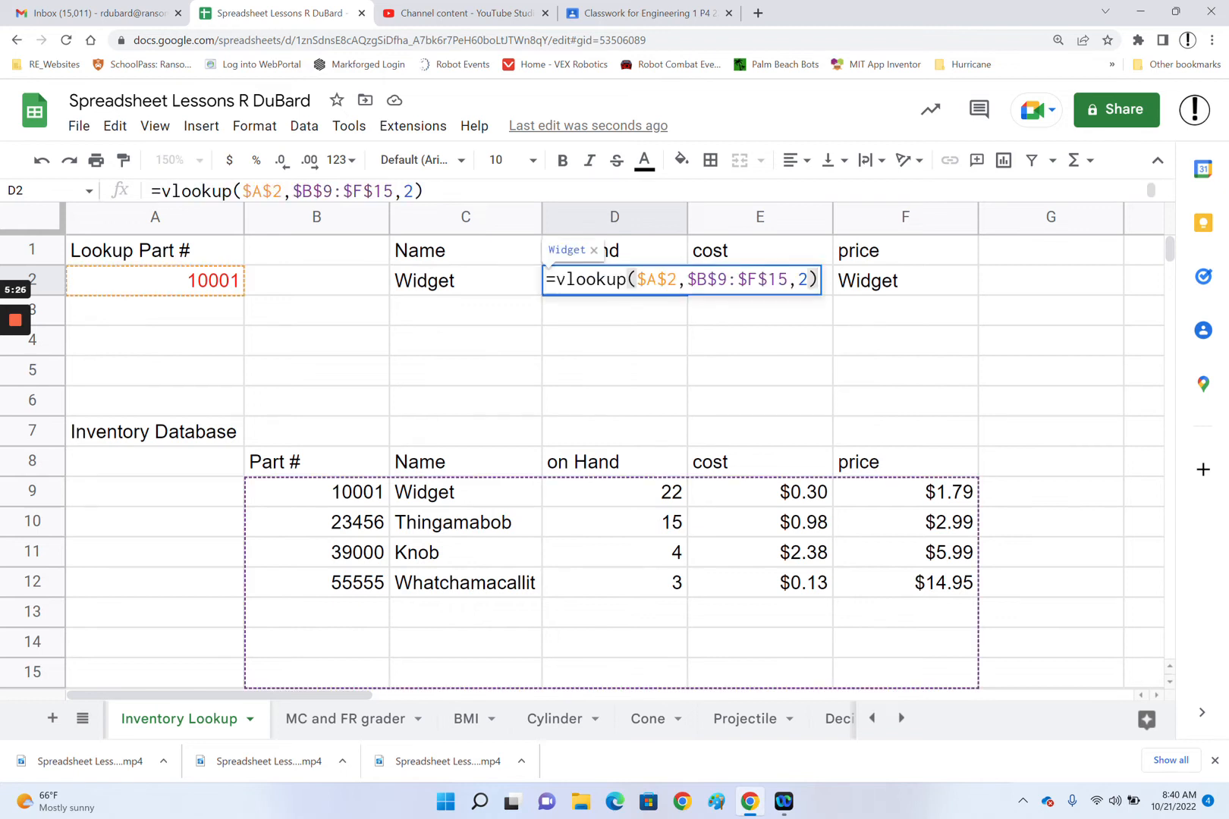
key(Escape)
triple_click(788, 278)
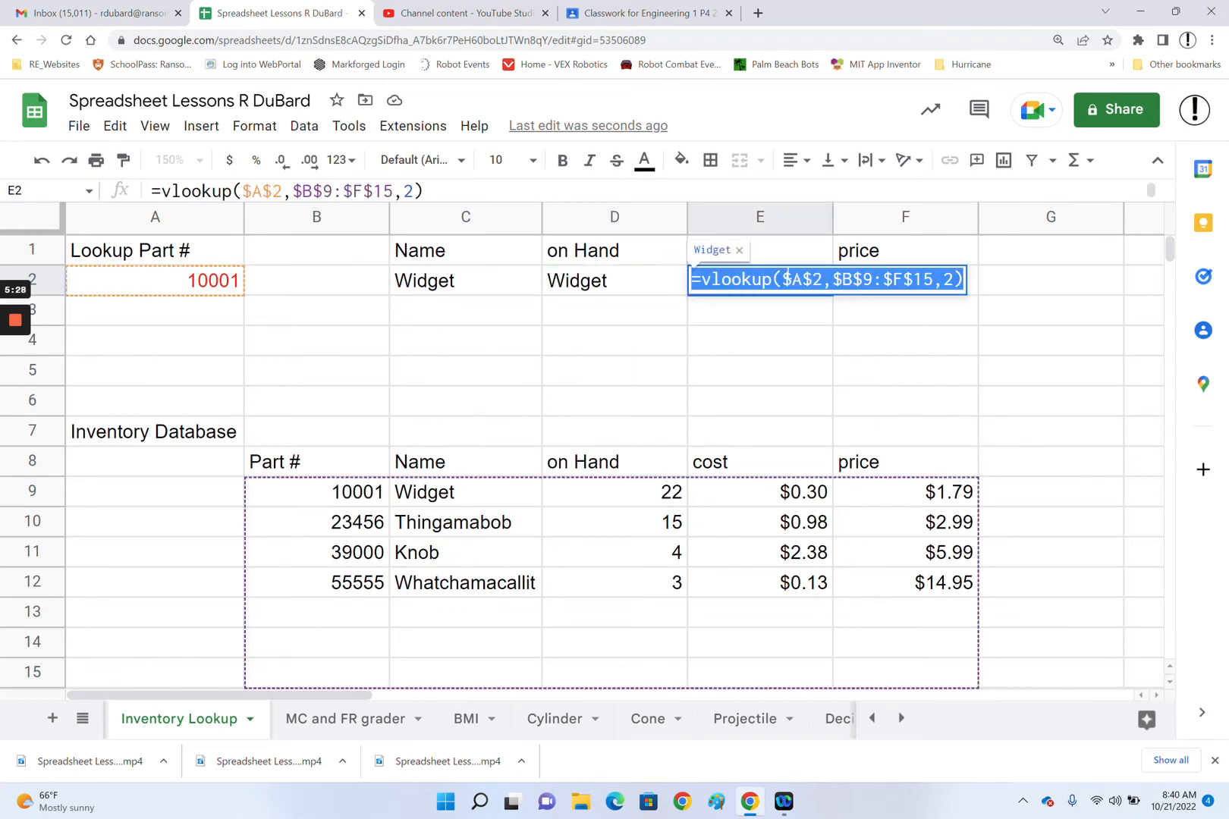
key(Escape)
click(910, 298)
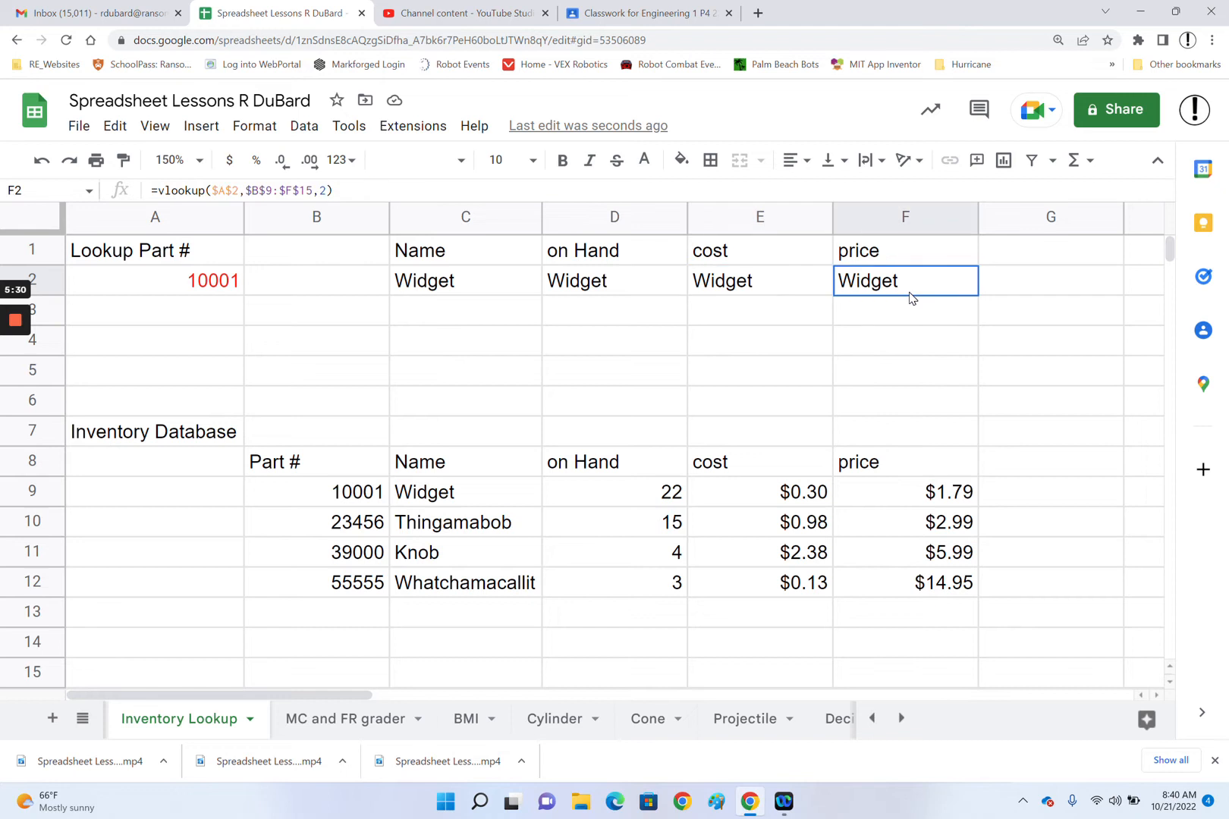
Change the column index in D2's VLOOKUP formula to 3 so it returns the on-hand quantity
double_click(910, 298)
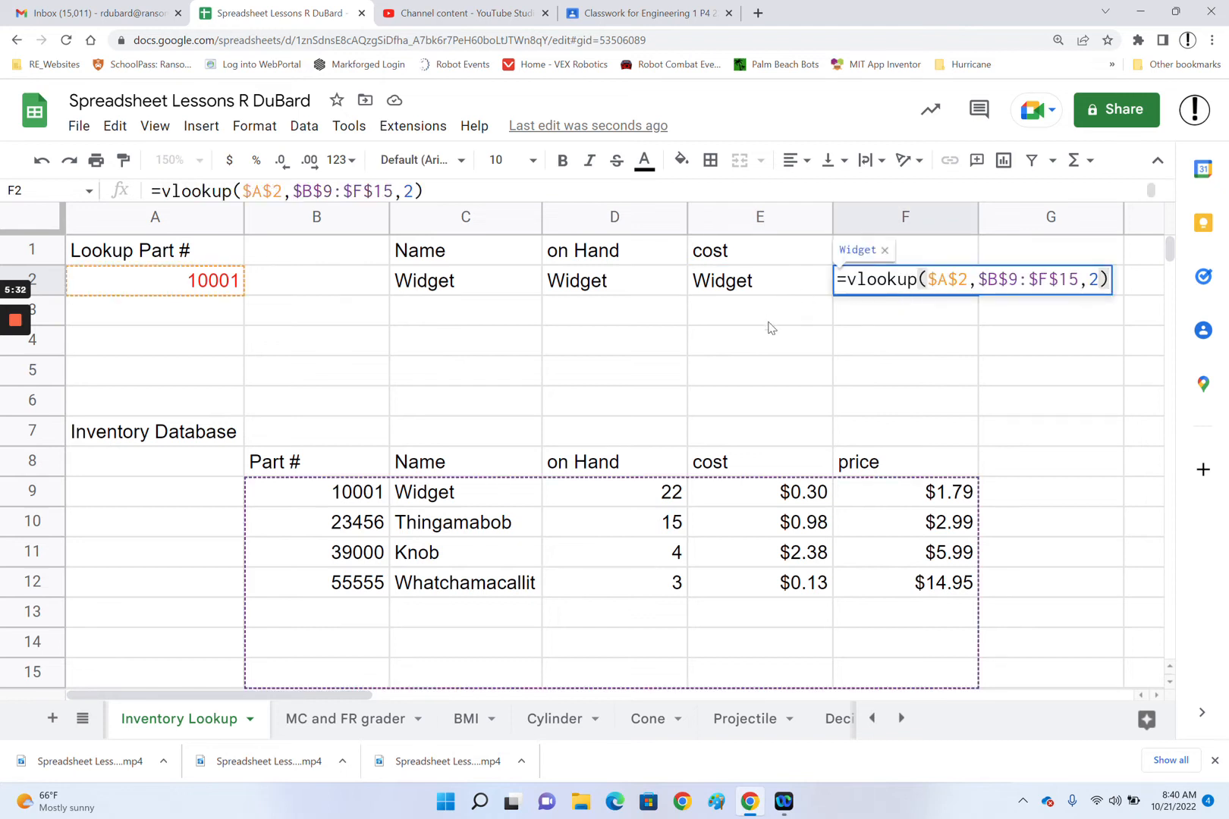
key(Escape)
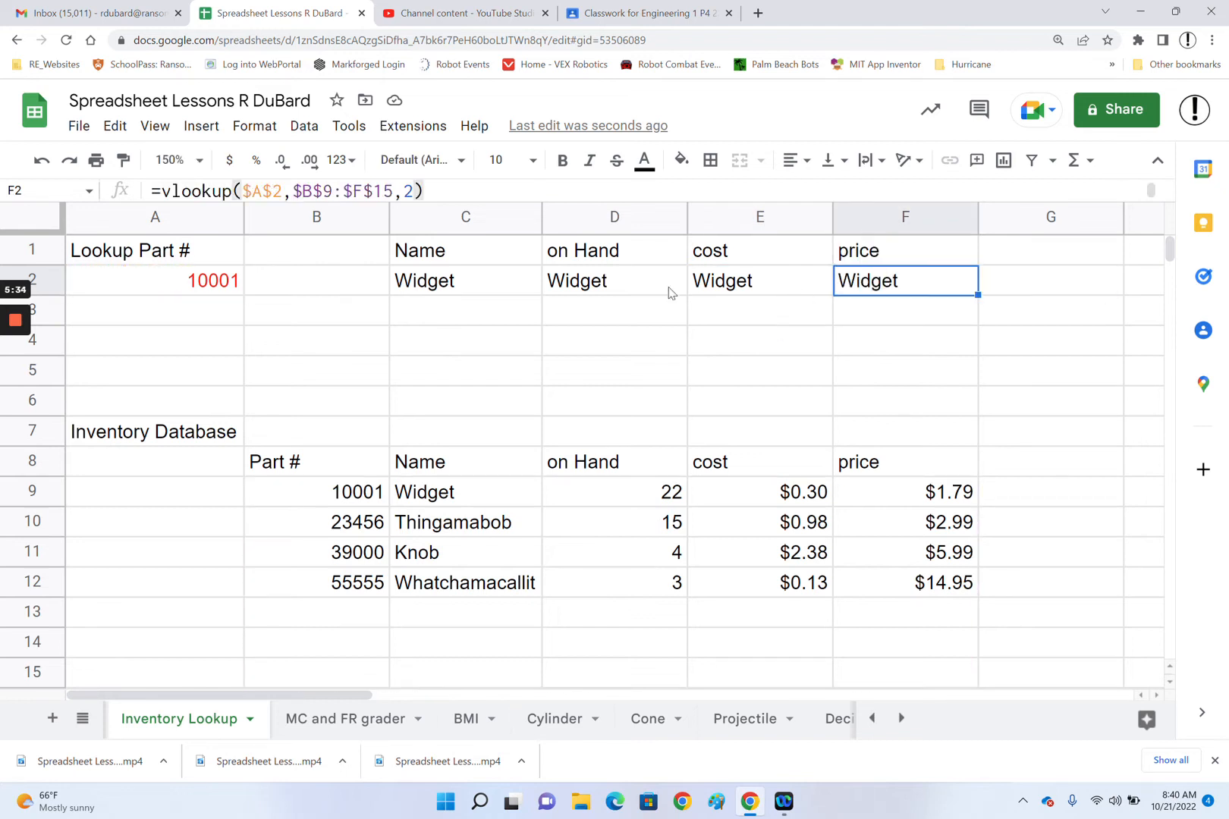
double_click(599, 279)
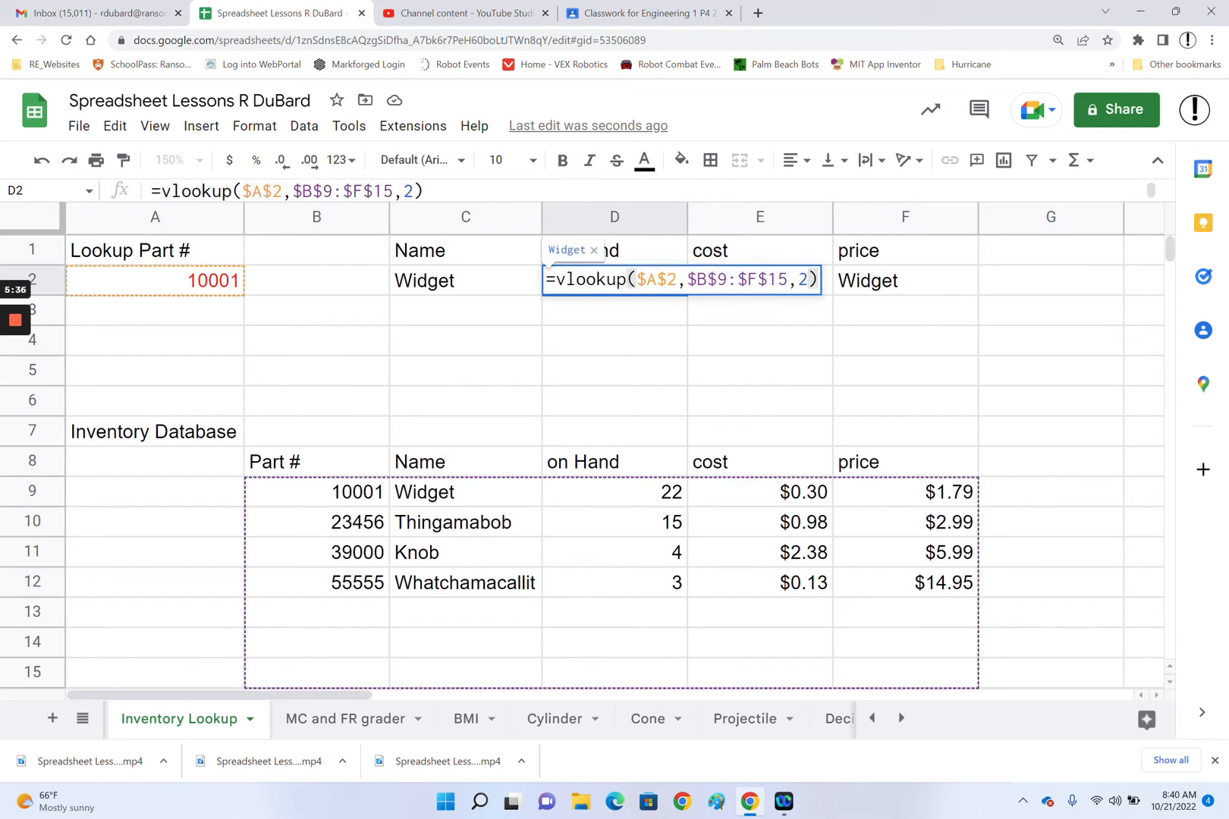
key(Left)
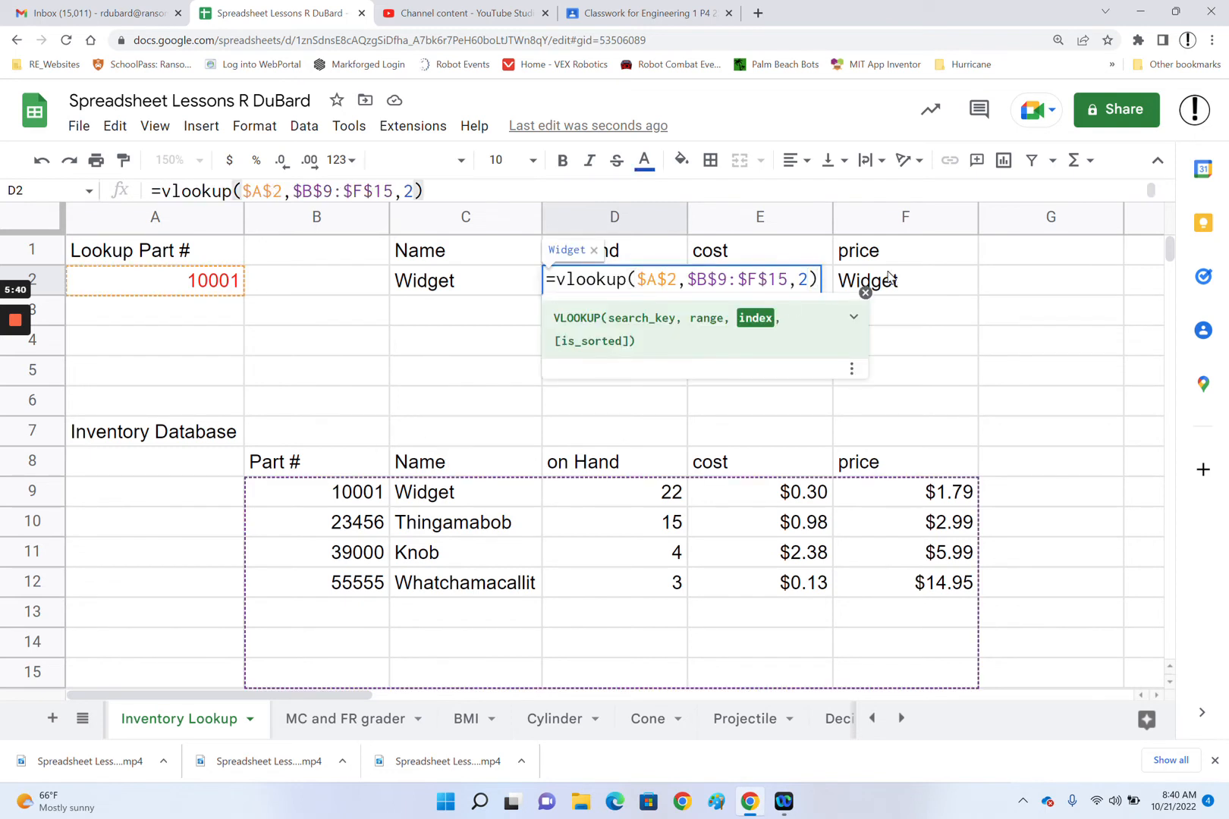
key(BackSpace)
text(3)
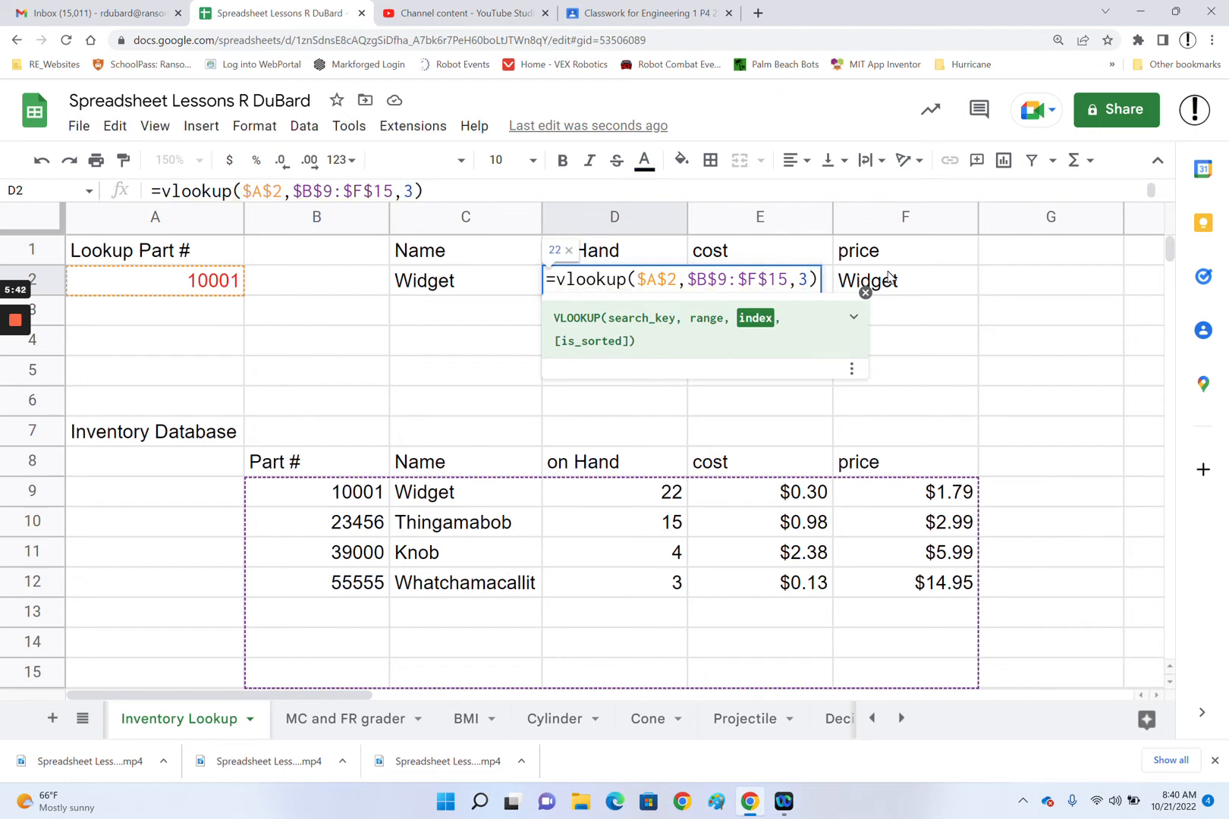
key(Return)
Set the column index in E2's VLOOKUP formula to 4 for the cost
double_click(752, 286)
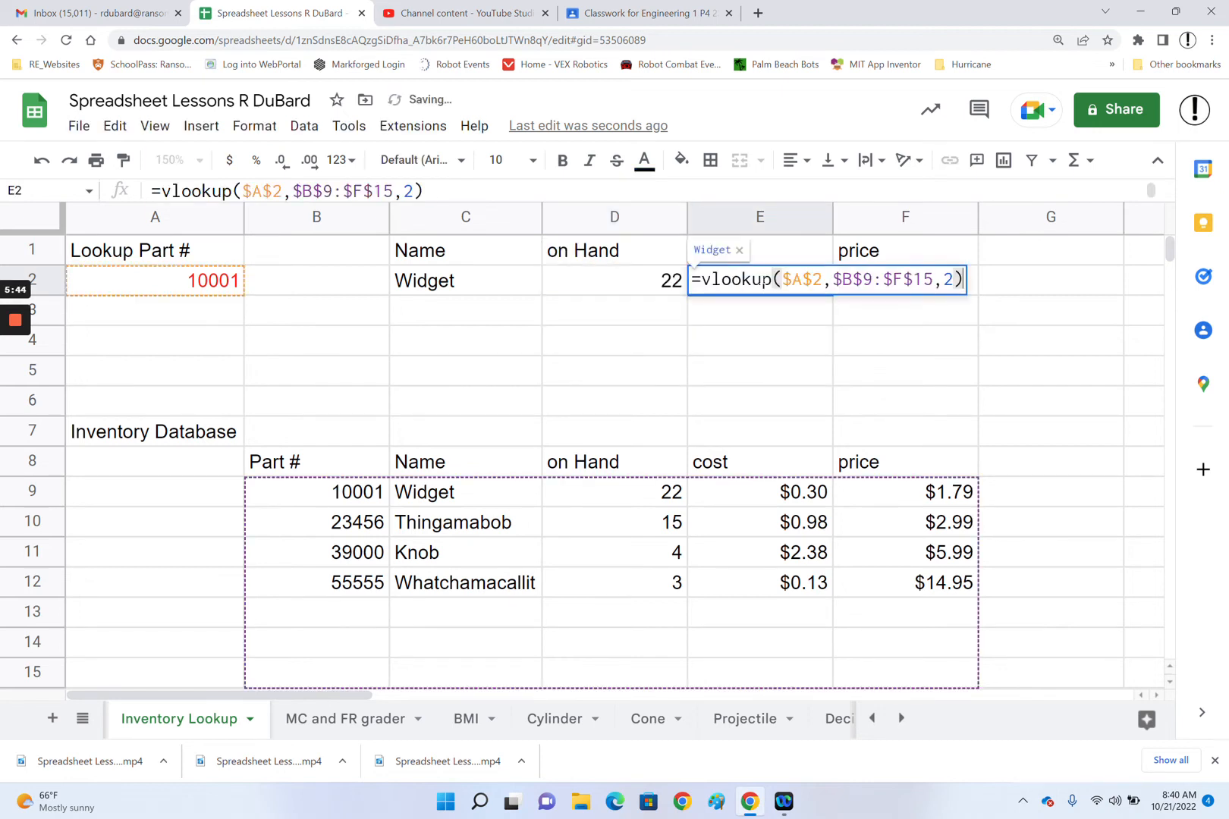
click(957, 279)
key(BackSpace)
text(4)
key(Return)
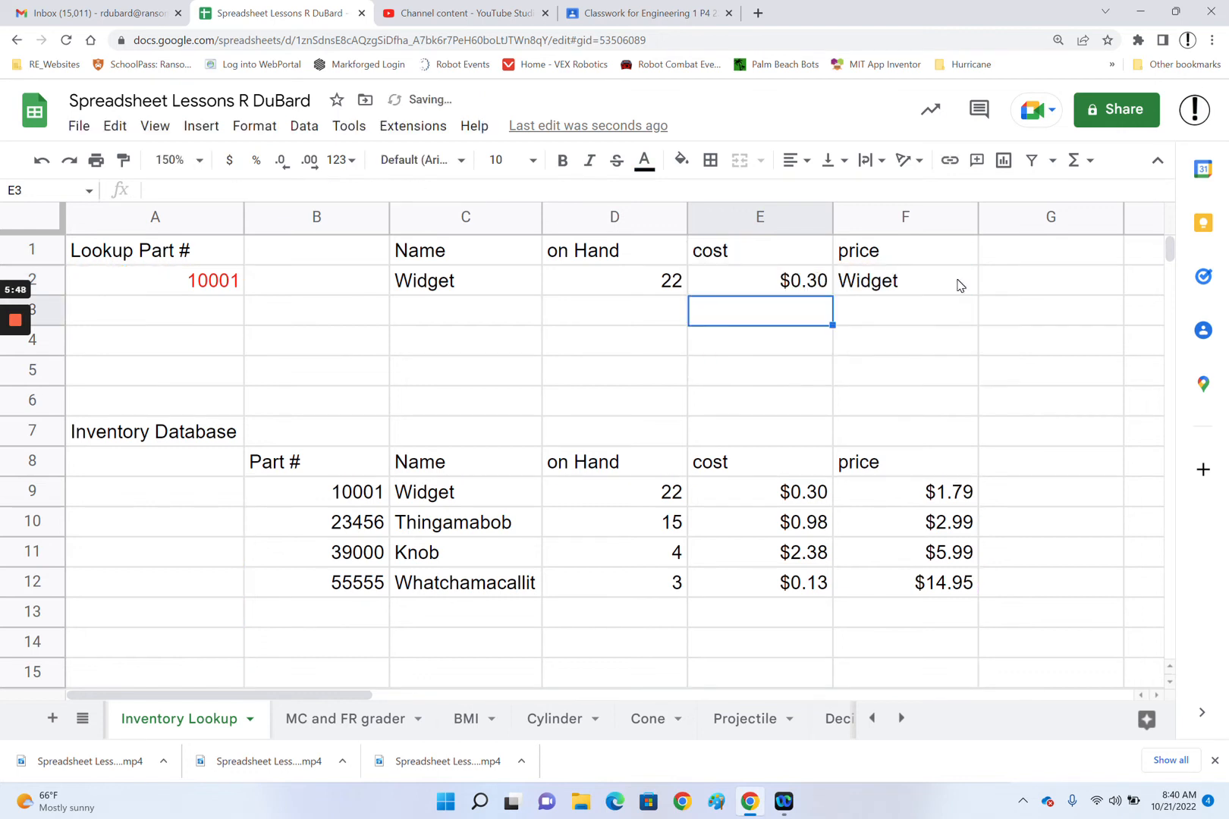
Set the column index in F2's VLOOKUP formula to 5 for the price
click(932, 282)
key(Return)
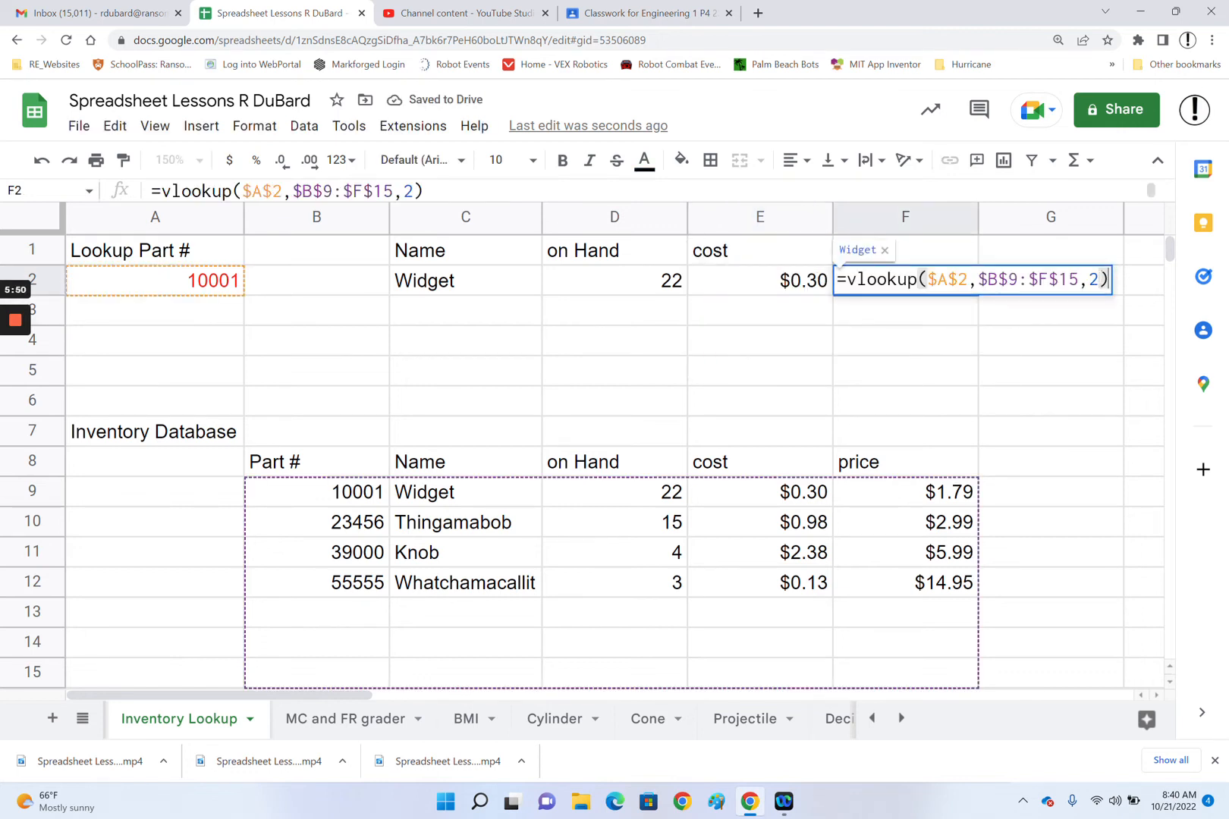
key(Left)
key(BackSpace)
text(5)
key(Return)
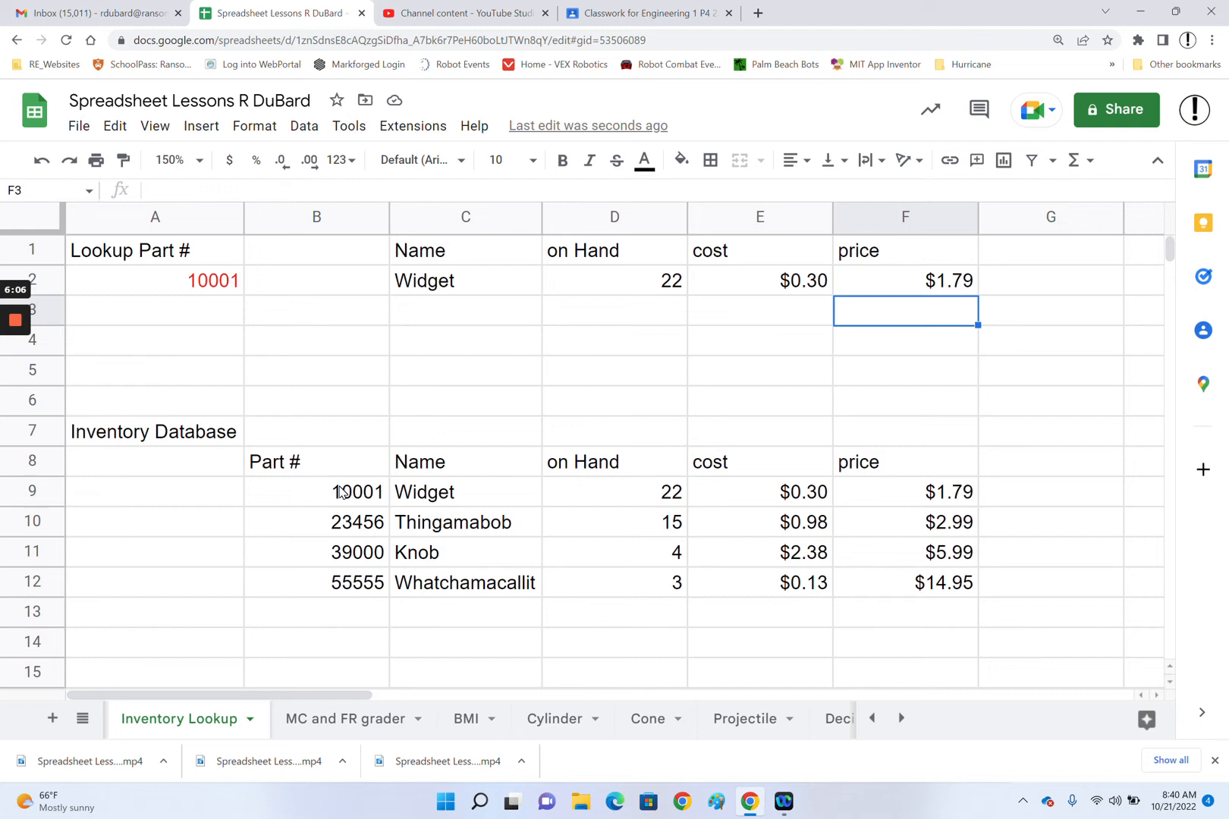
Review the arguments of the VLOOKUP formula in cell C2
click(458, 292)
double_click(458, 292)
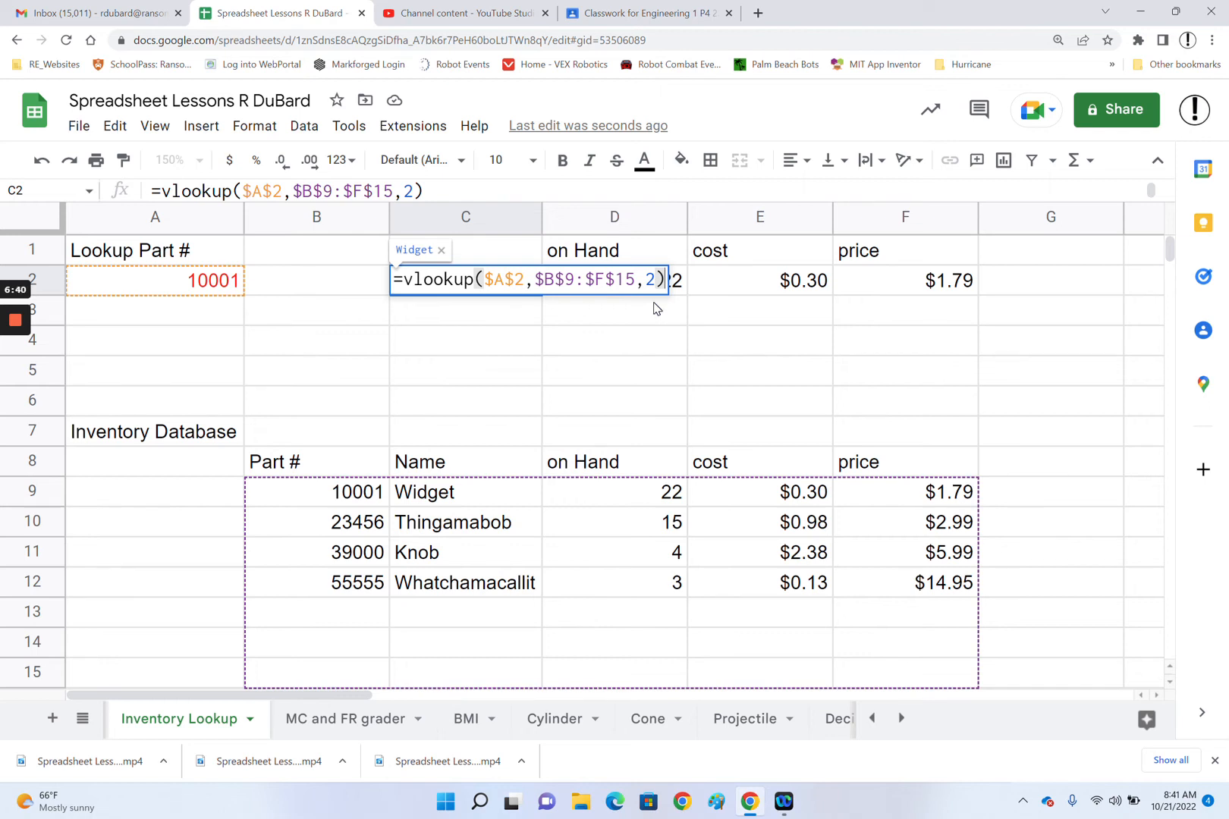
key(Return)
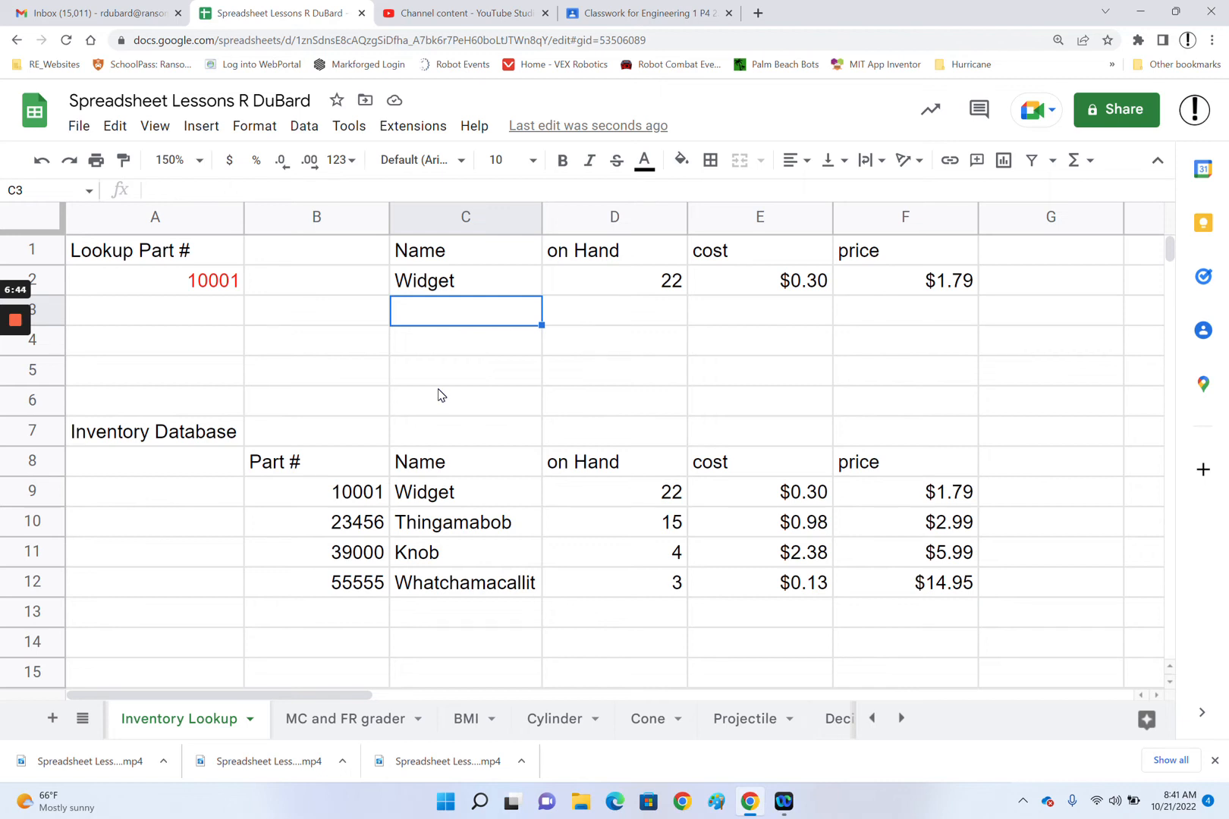
Enter 10002 as the lookup part number in cell A2 to test a number missing from the database
click(218, 282)
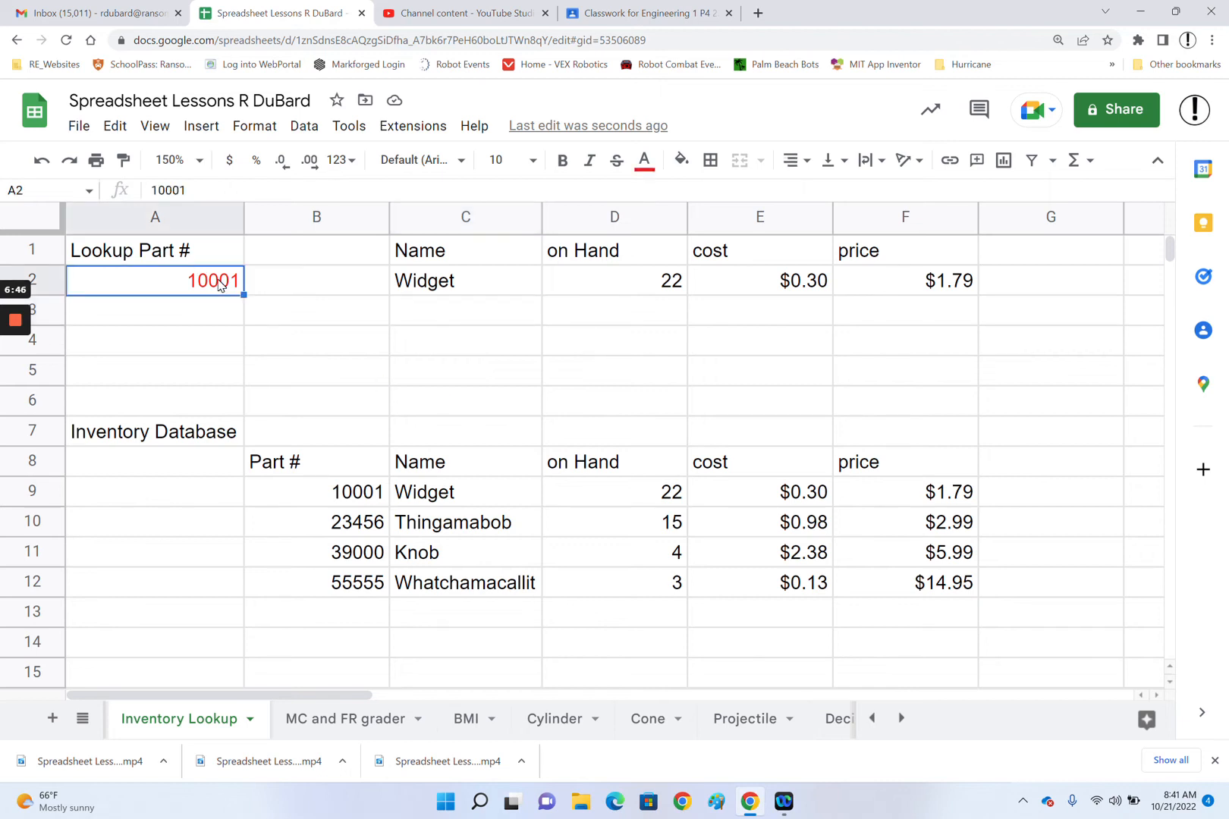
text(10002)
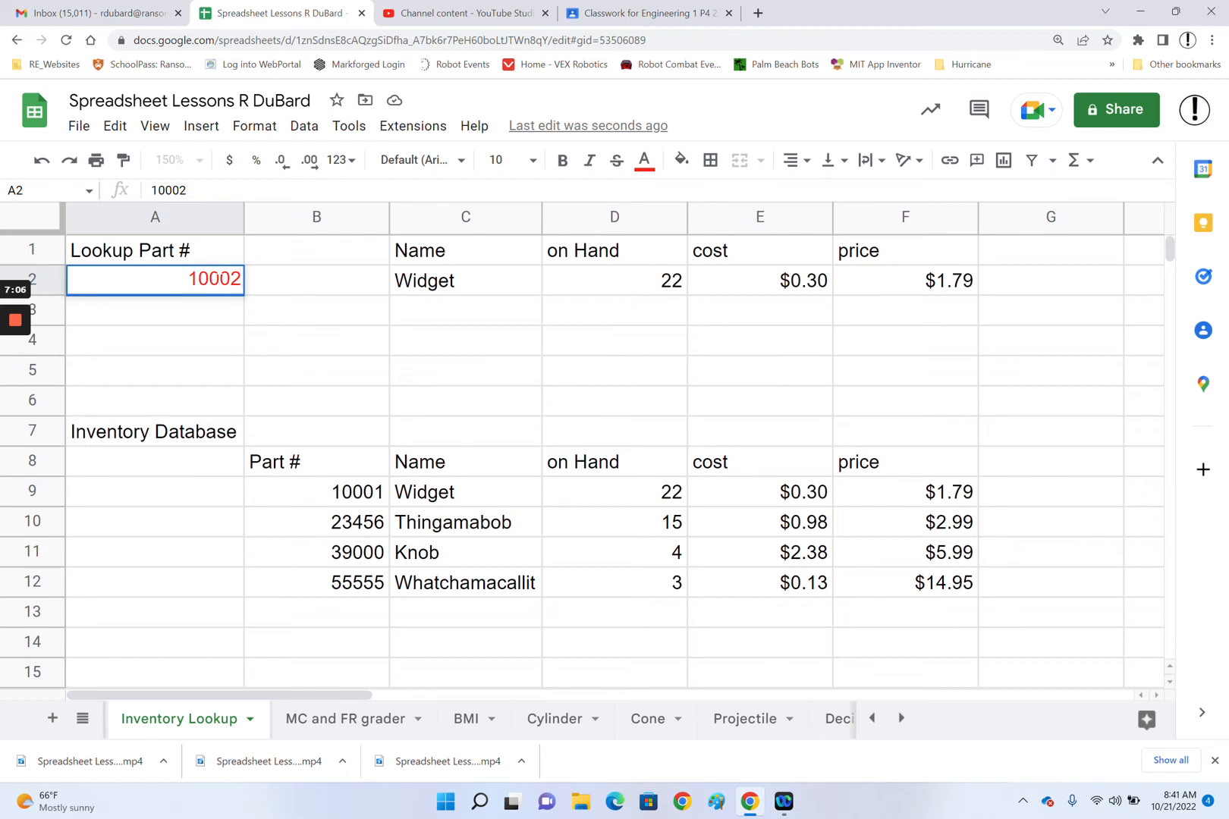
key(Return)
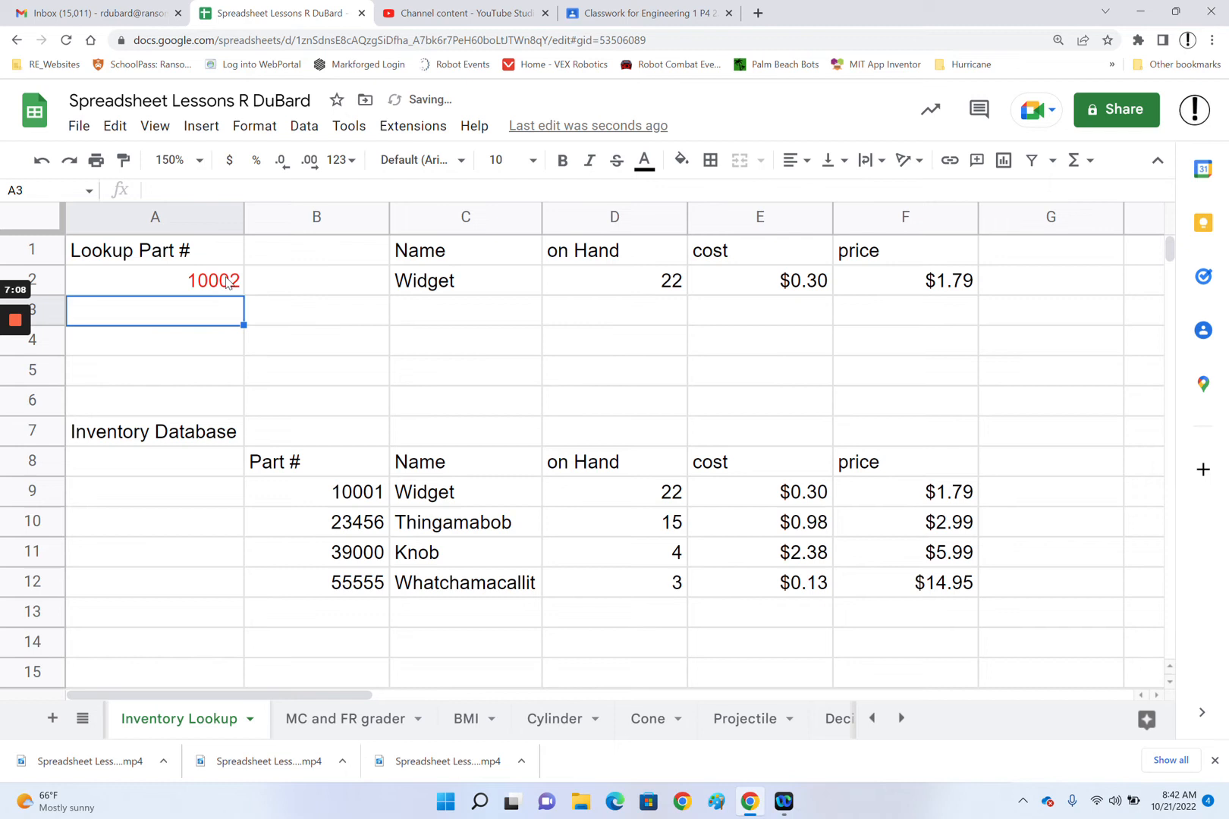
Replace the lookup part number in cell A2 with 23455 to test a value just below 23456
click(217, 283)
double_click(217, 285)
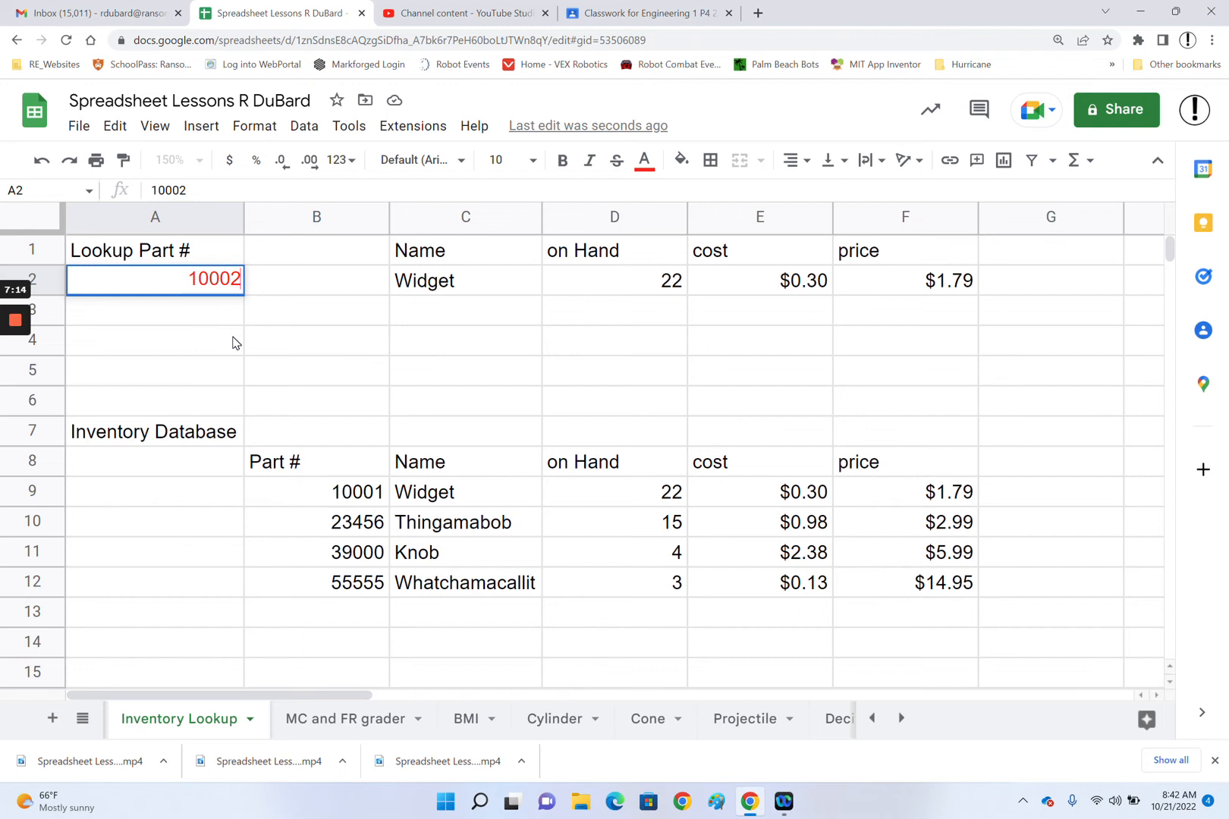
key(BackSpace)
key(BackSpace)
key(BackSpace)
key(BackSpace)
key(BackSpace)
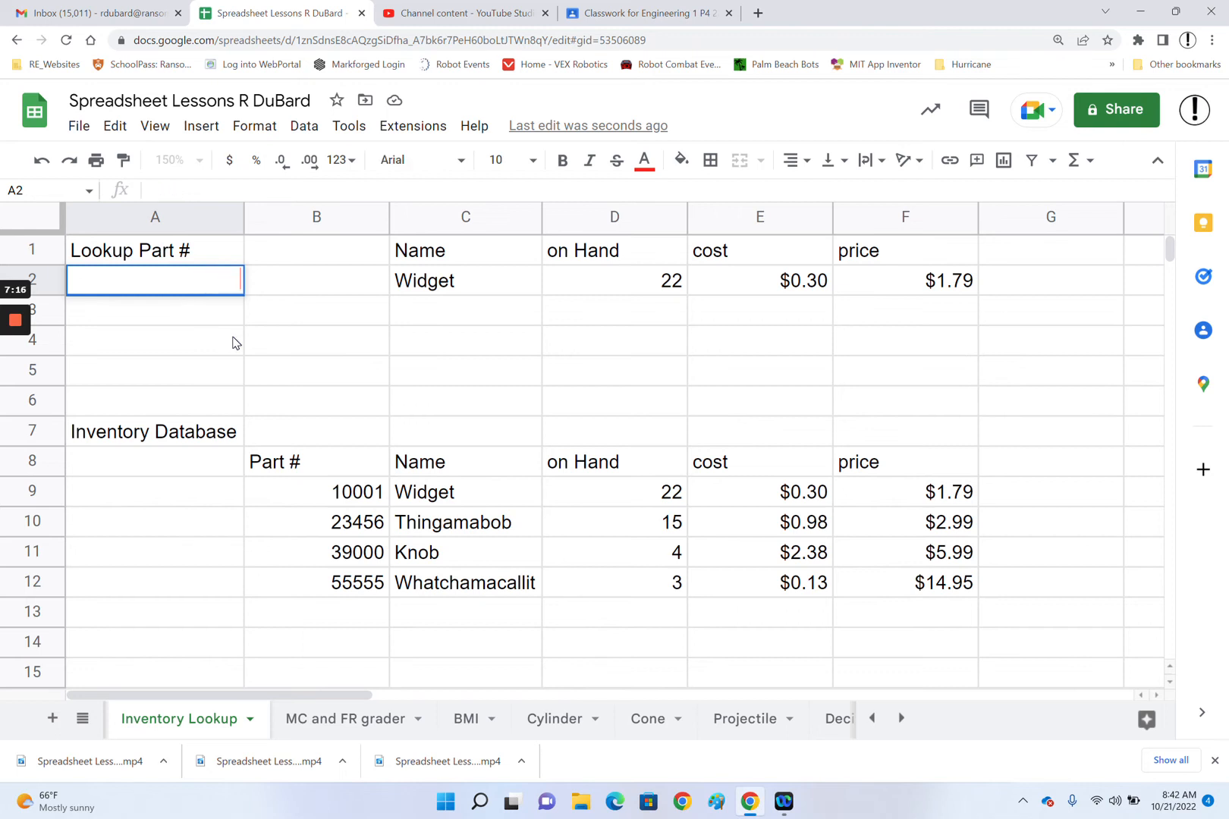
text(23455)
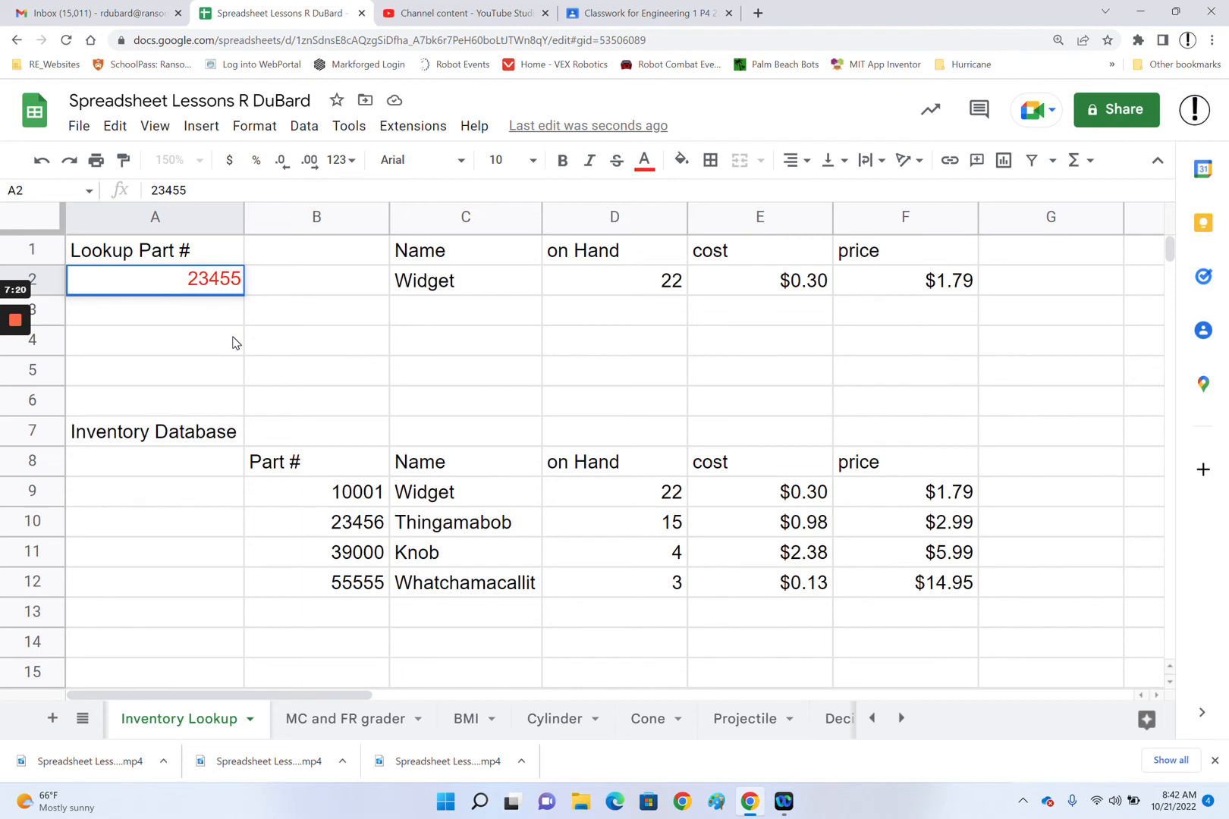
key(Return)
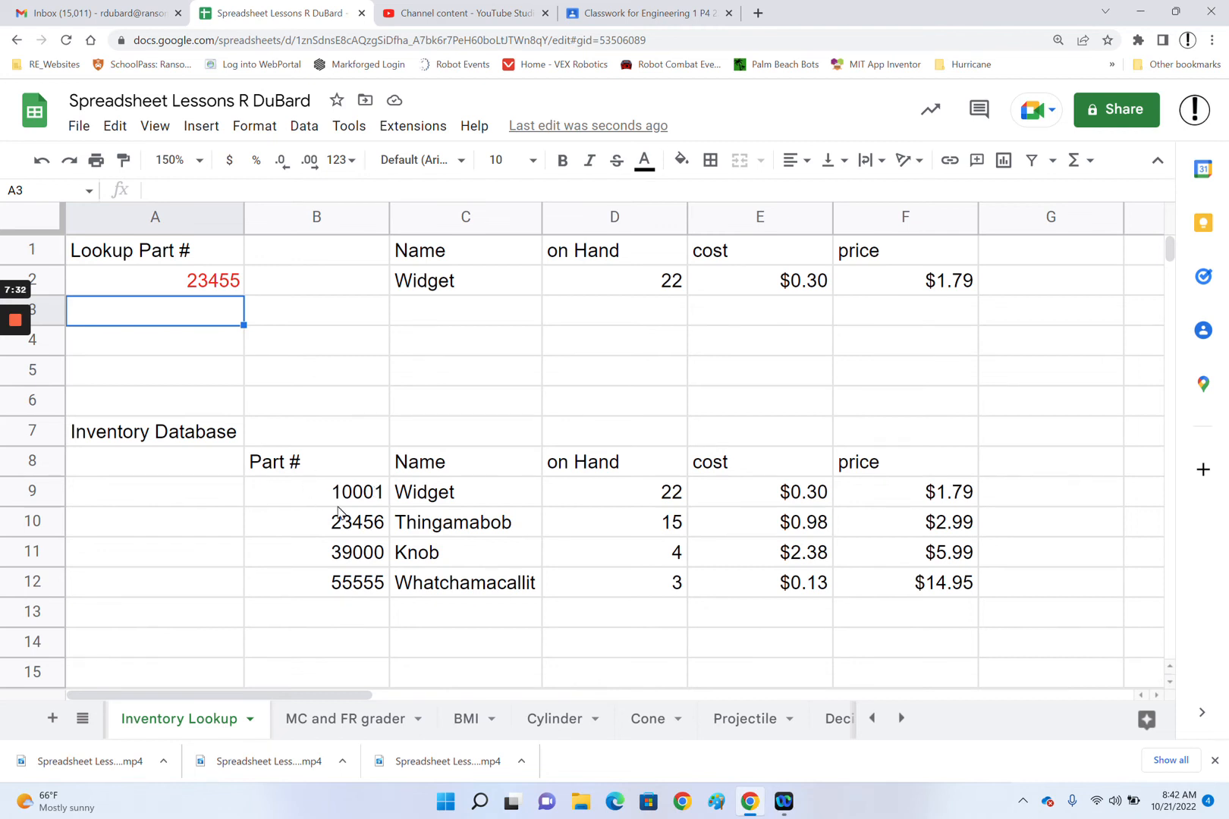
Set the lookup part number in cell A2 to 0 to test a value below all database entries
text(0)
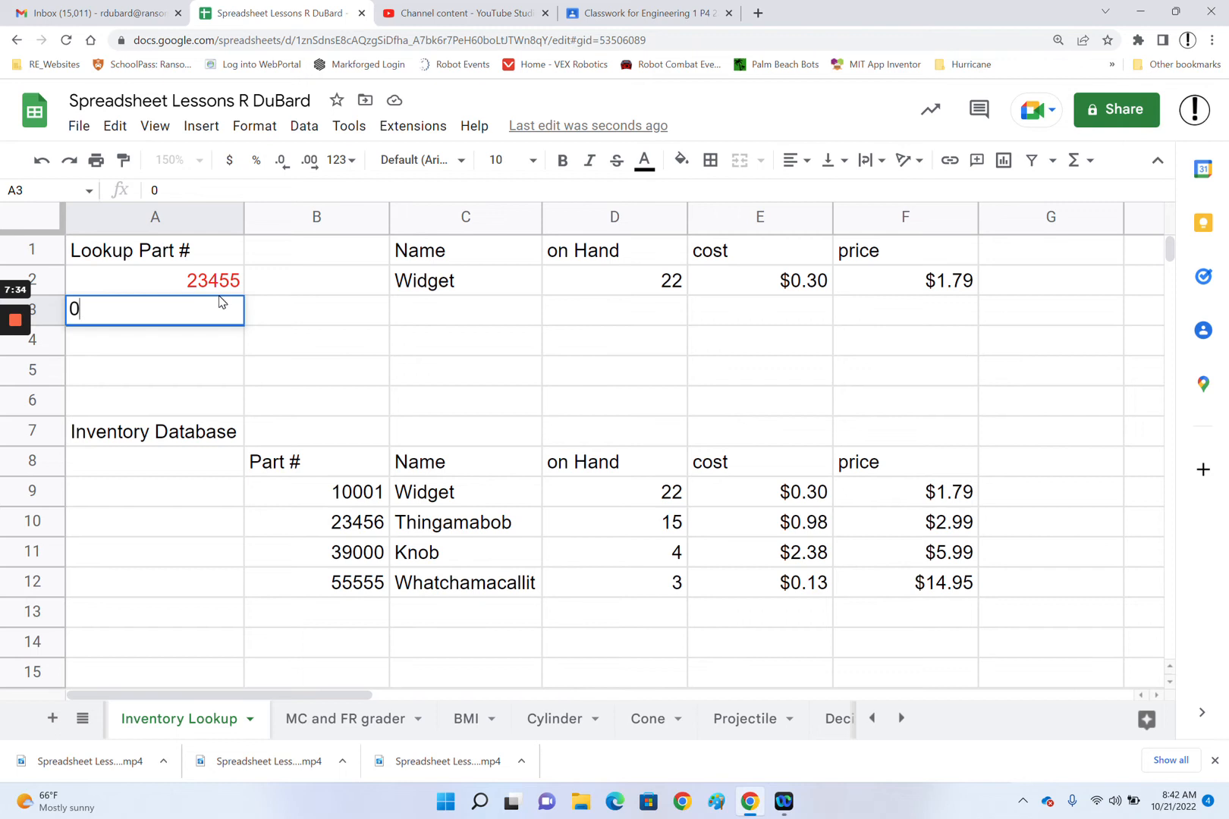
key(Escape)
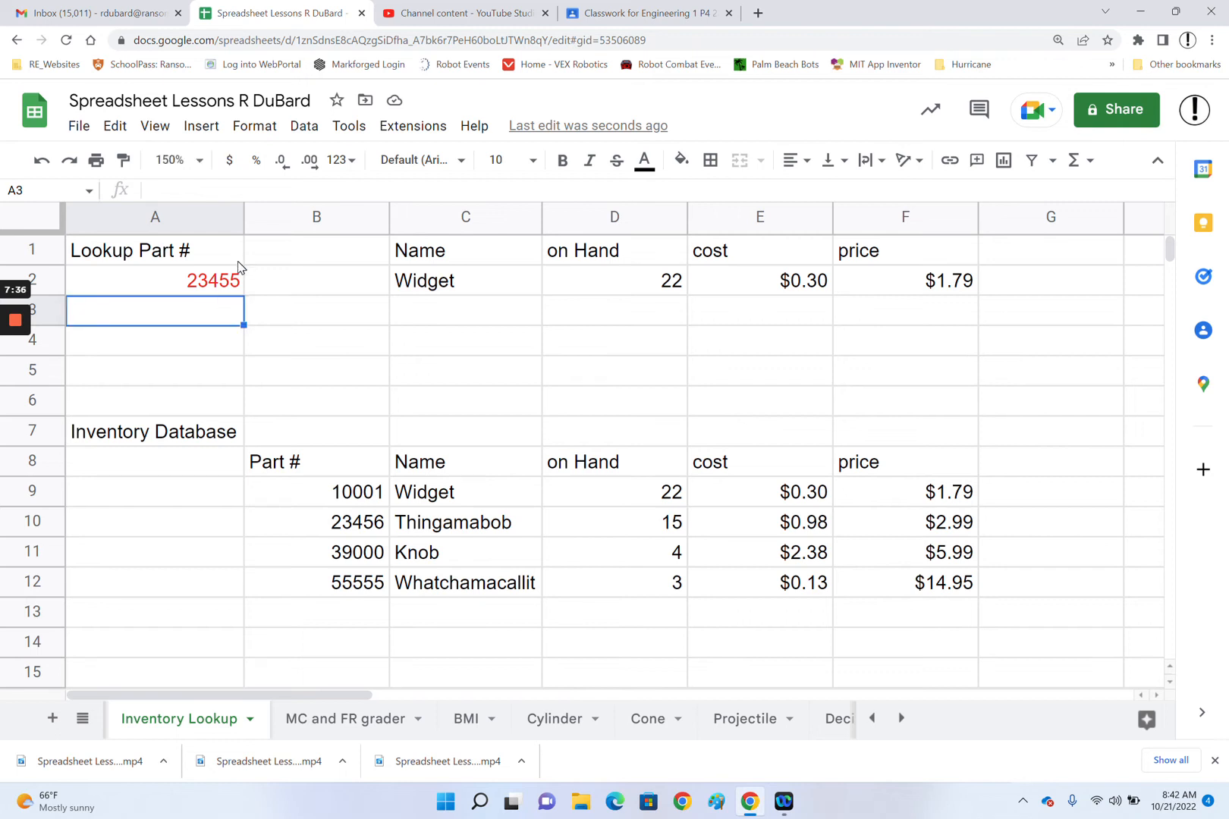
click(208, 282)
text(0)
key(Return)
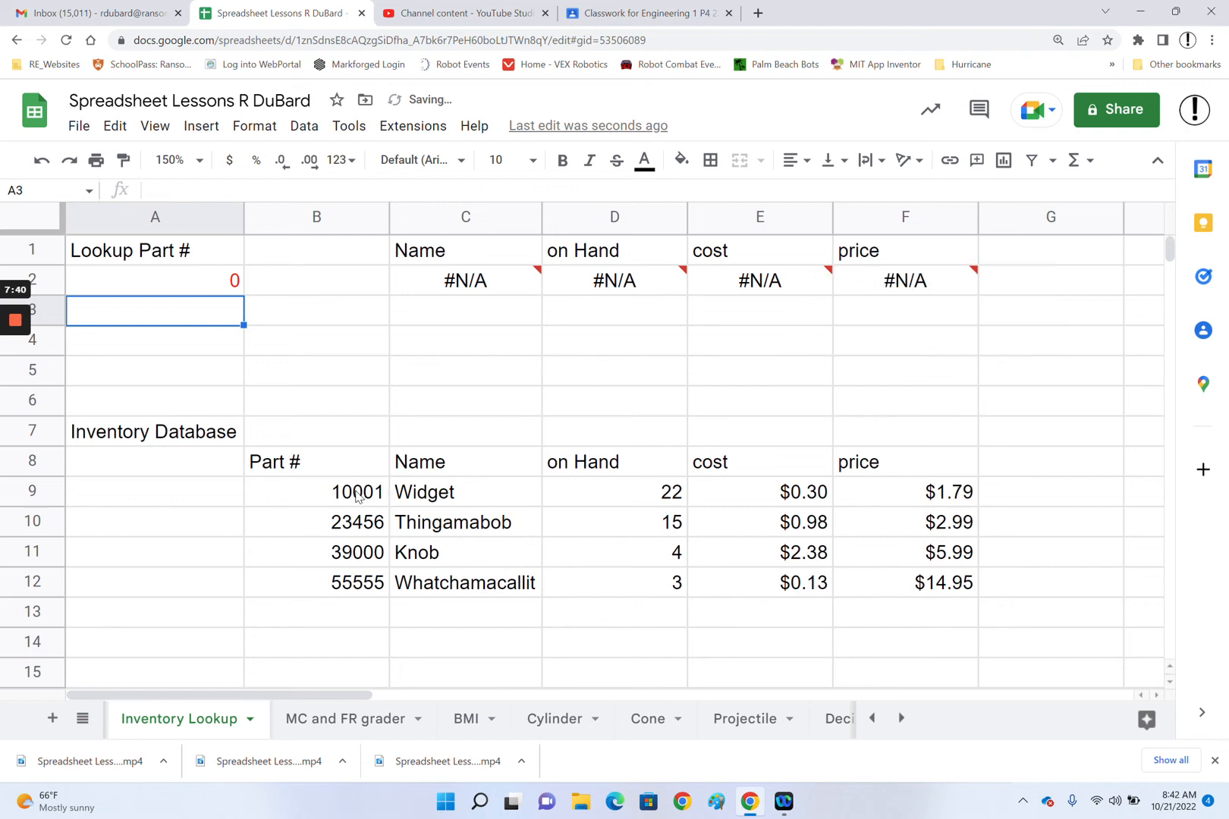
Test the lookup with part number 10000 in cell A2
click(230, 291)
text(10000)
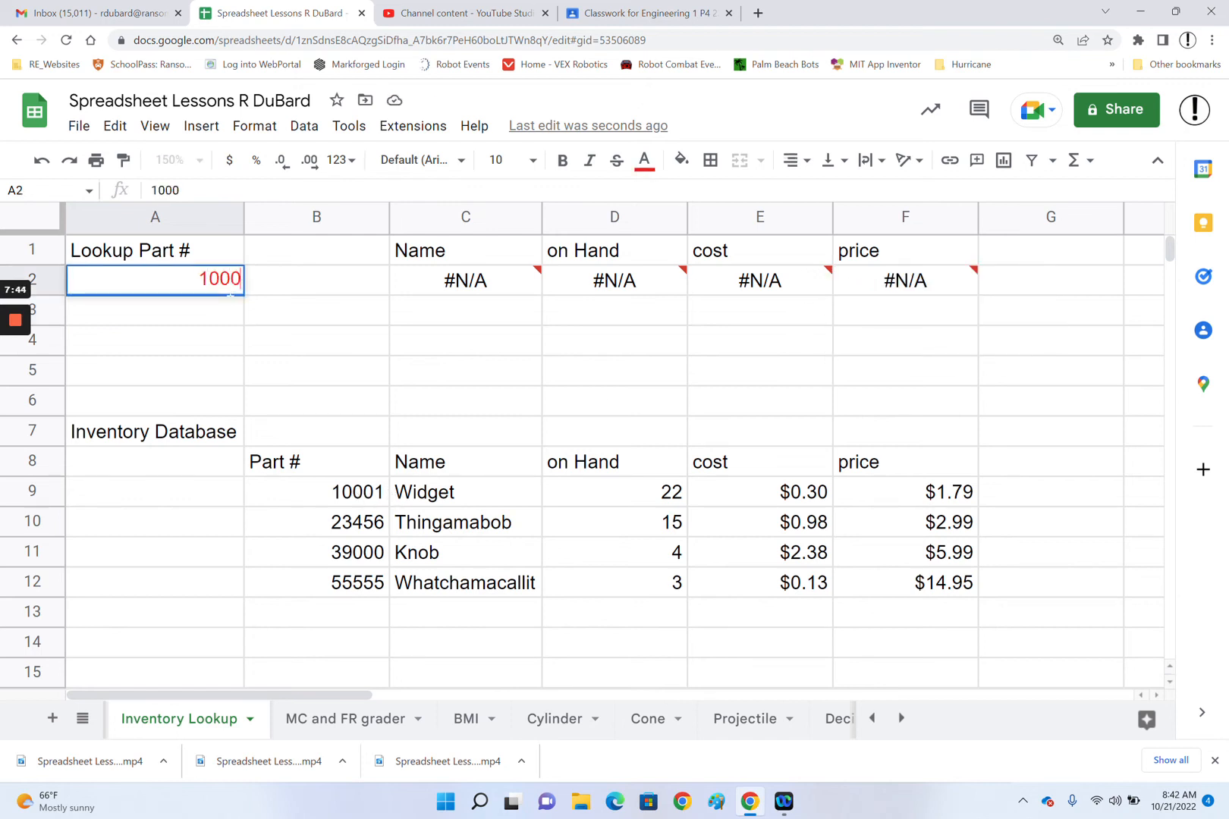
key(Return)
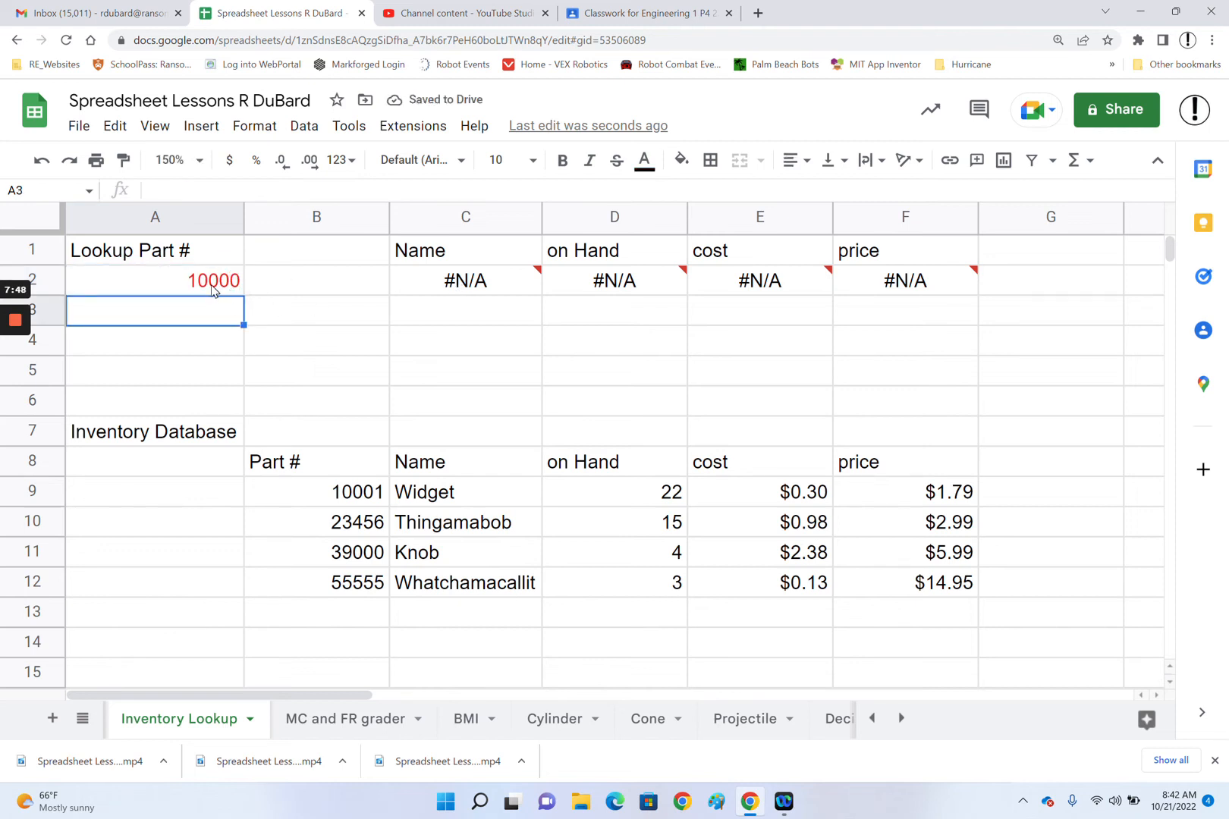
Enter 23455 as the lookup part number in cell A2 and check the name lookup in C2
click(216, 288)
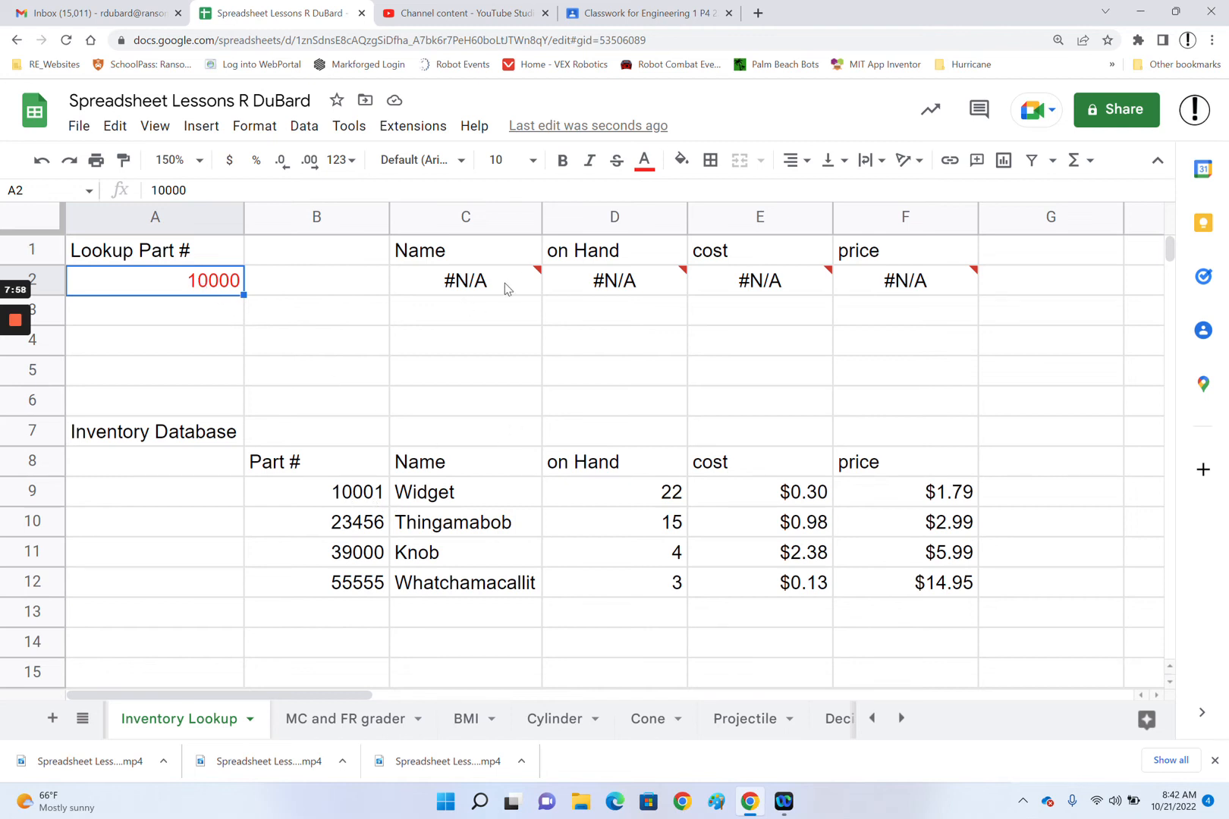
mouse_move(506, 288)
text(23455)
key(Return)
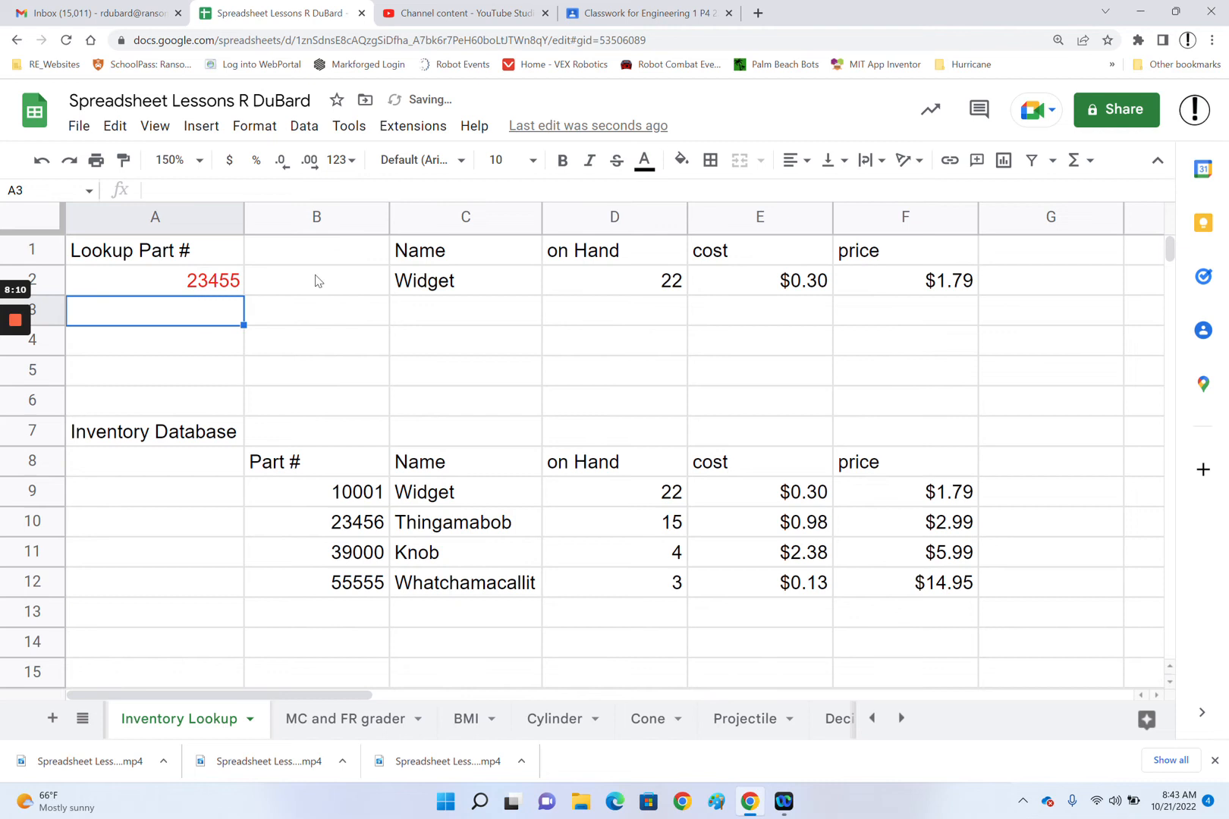
click(454, 292)
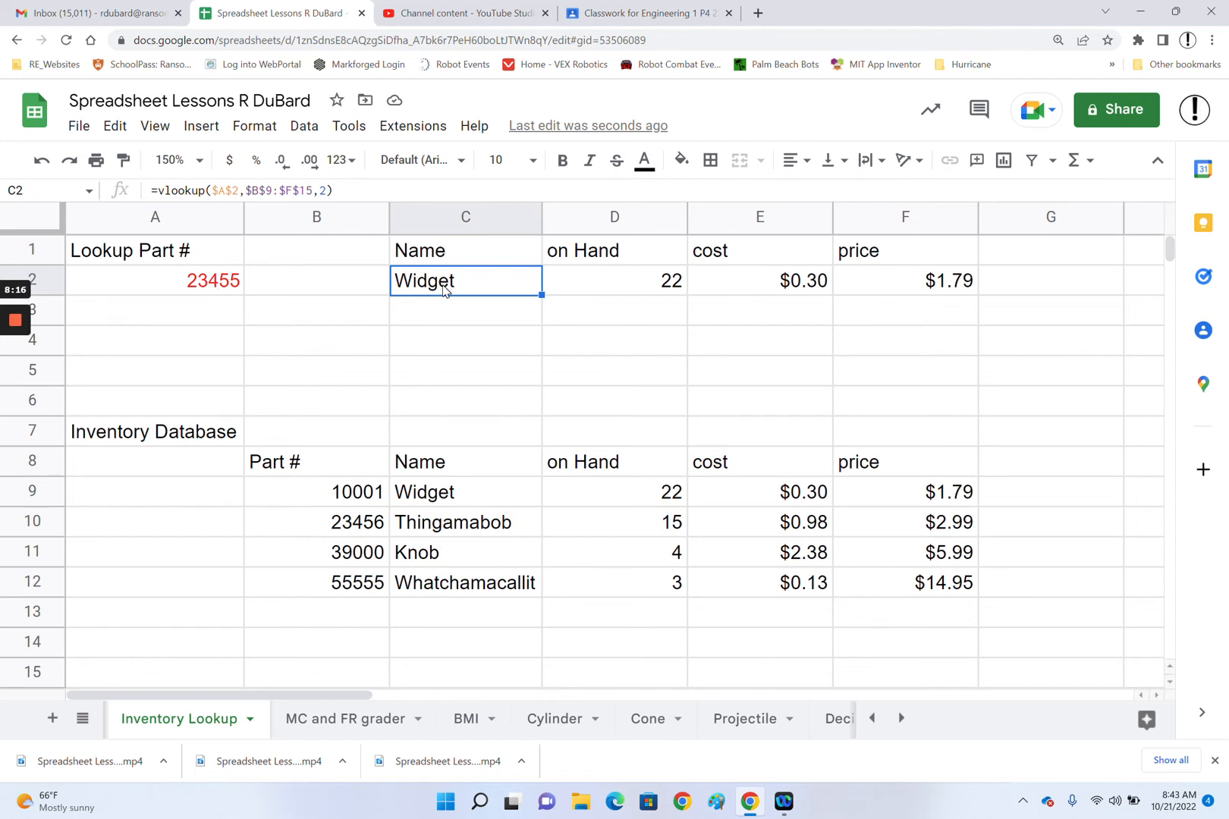
Add the column header "nearest match" in cell B1
click(325, 253)
text(nea)
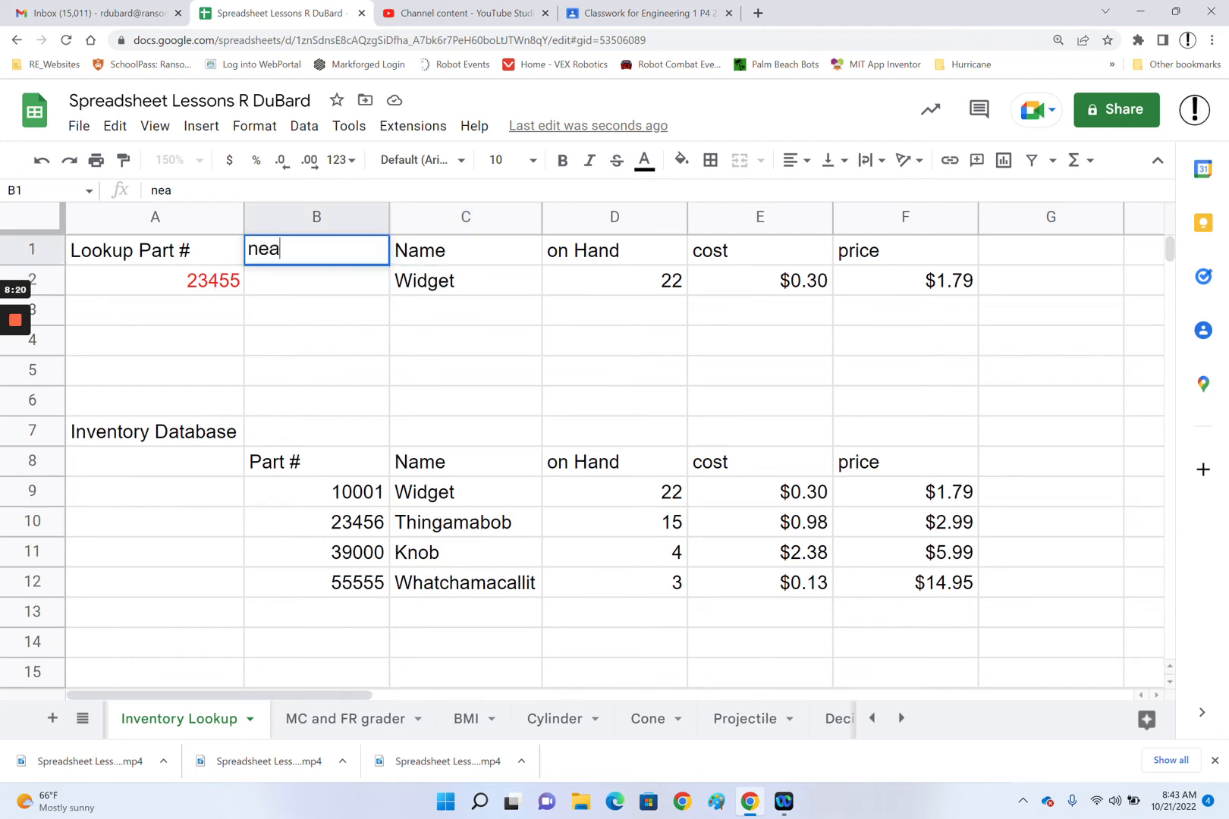
text(rest match)
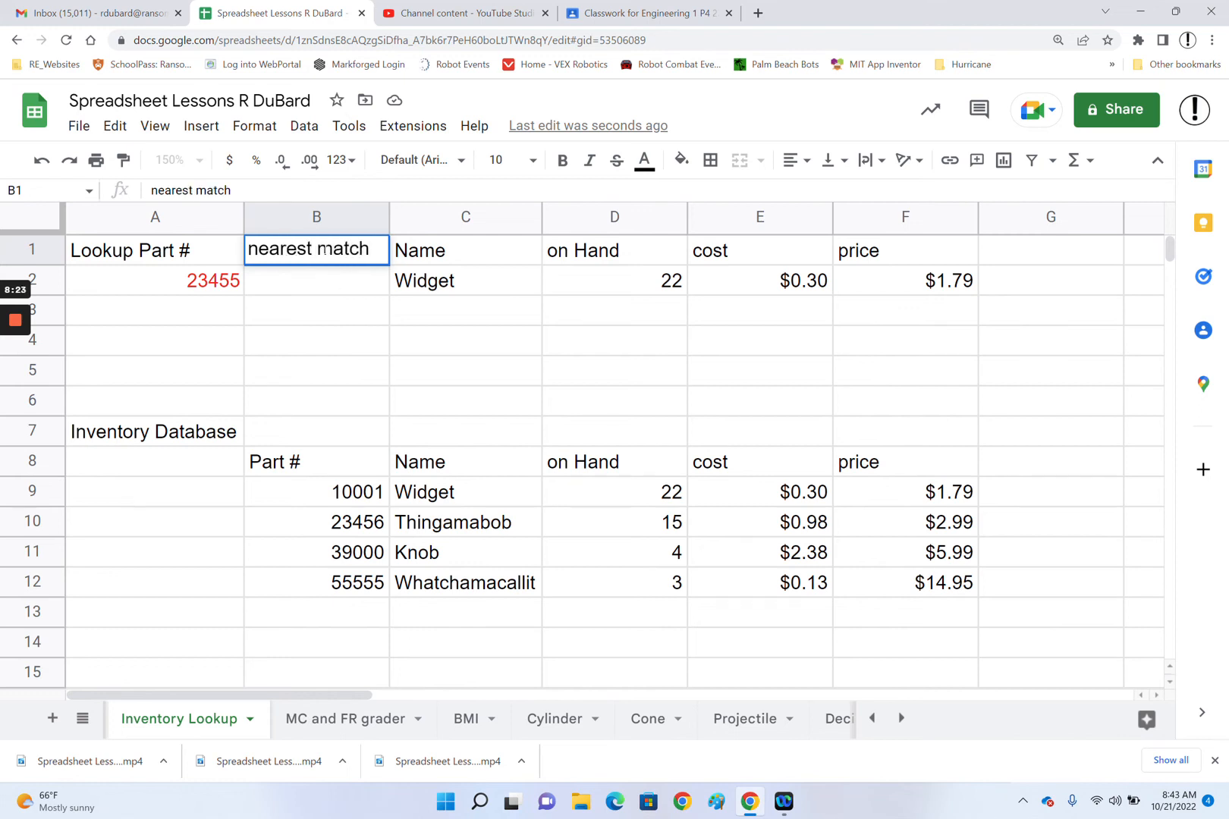
click(348, 286)
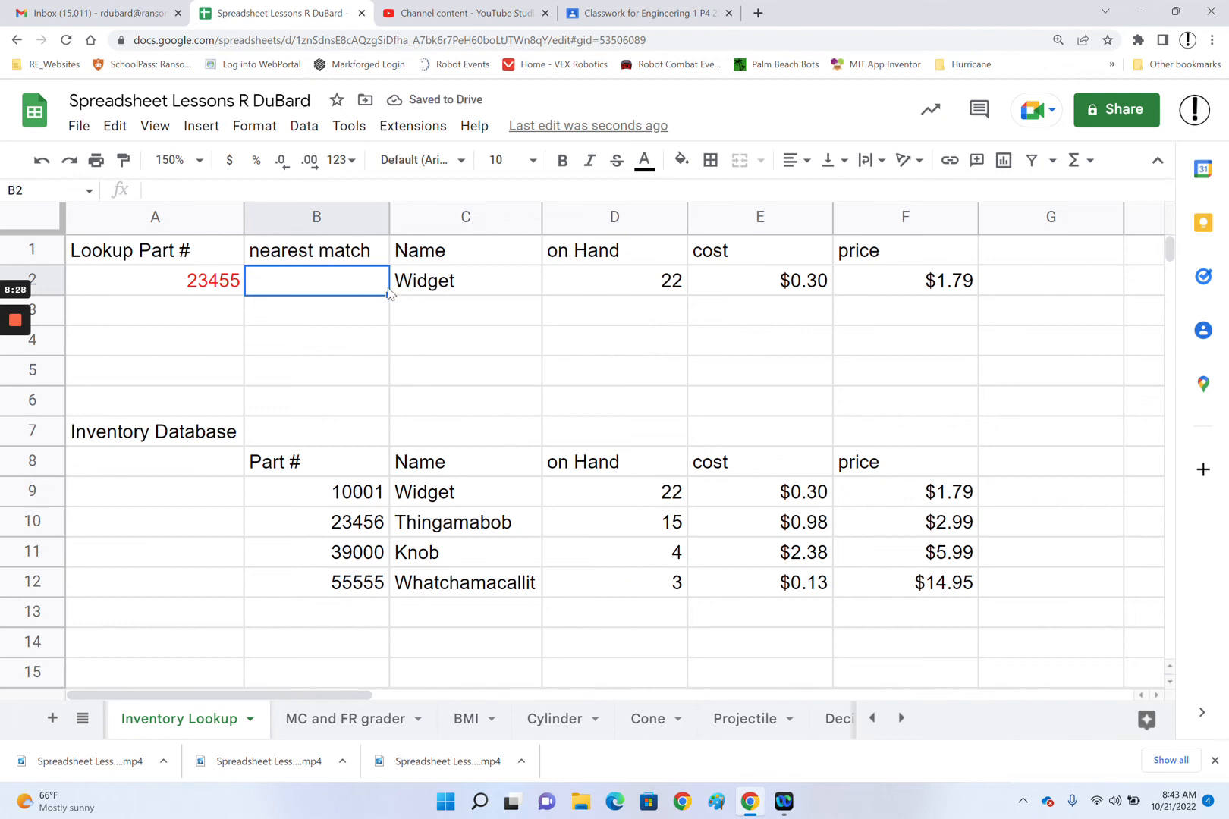
Fill C2's VLOOKUP formula into B2 and set its column index to 1 to return the matched part number
click(460, 284)
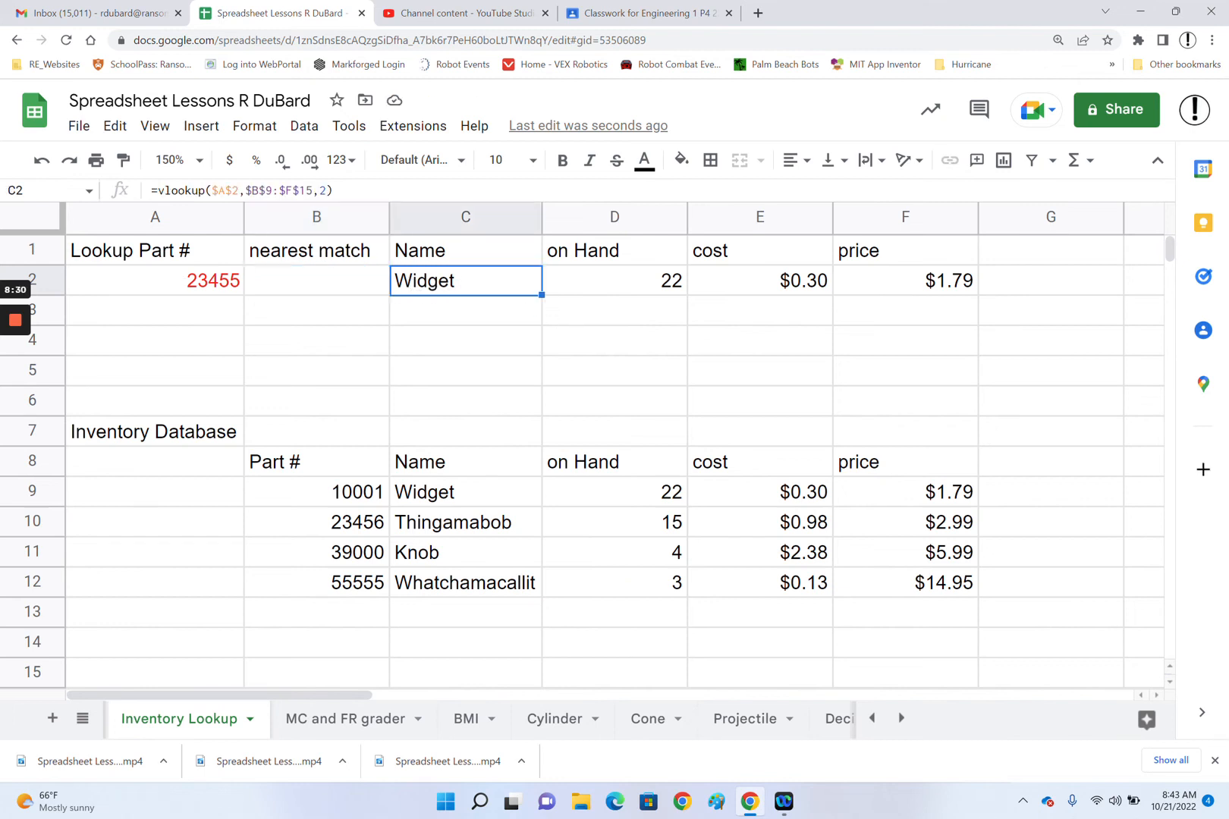
drag(541, 294, 358, 294)
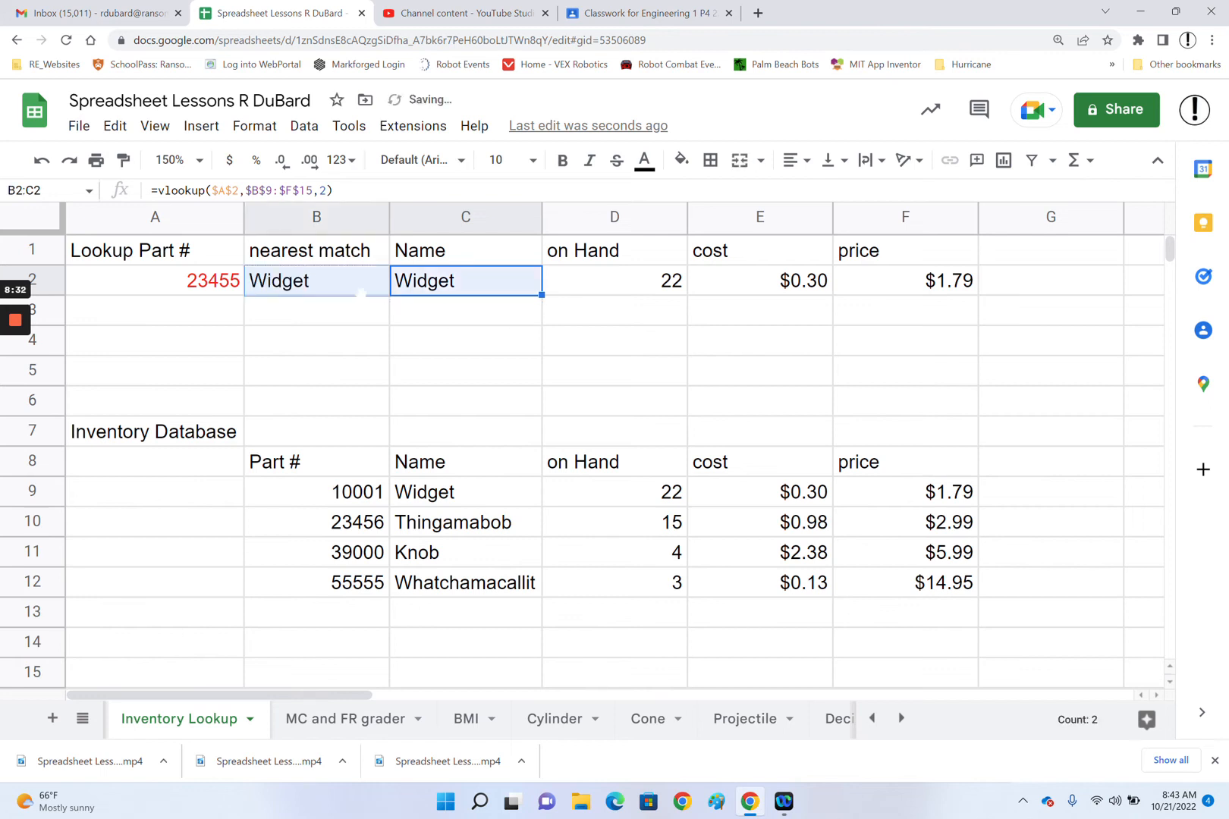
double_click(357, 296)
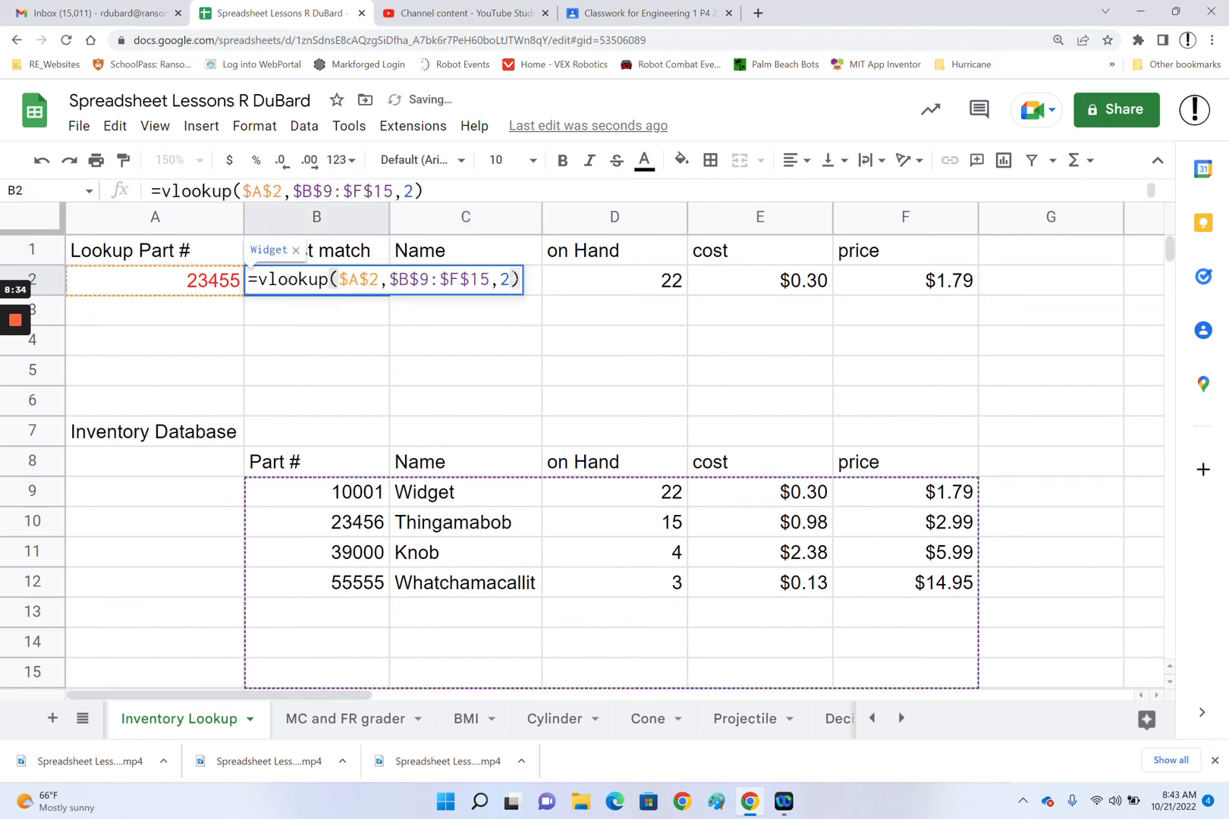
key(BackSpace)
text(1)
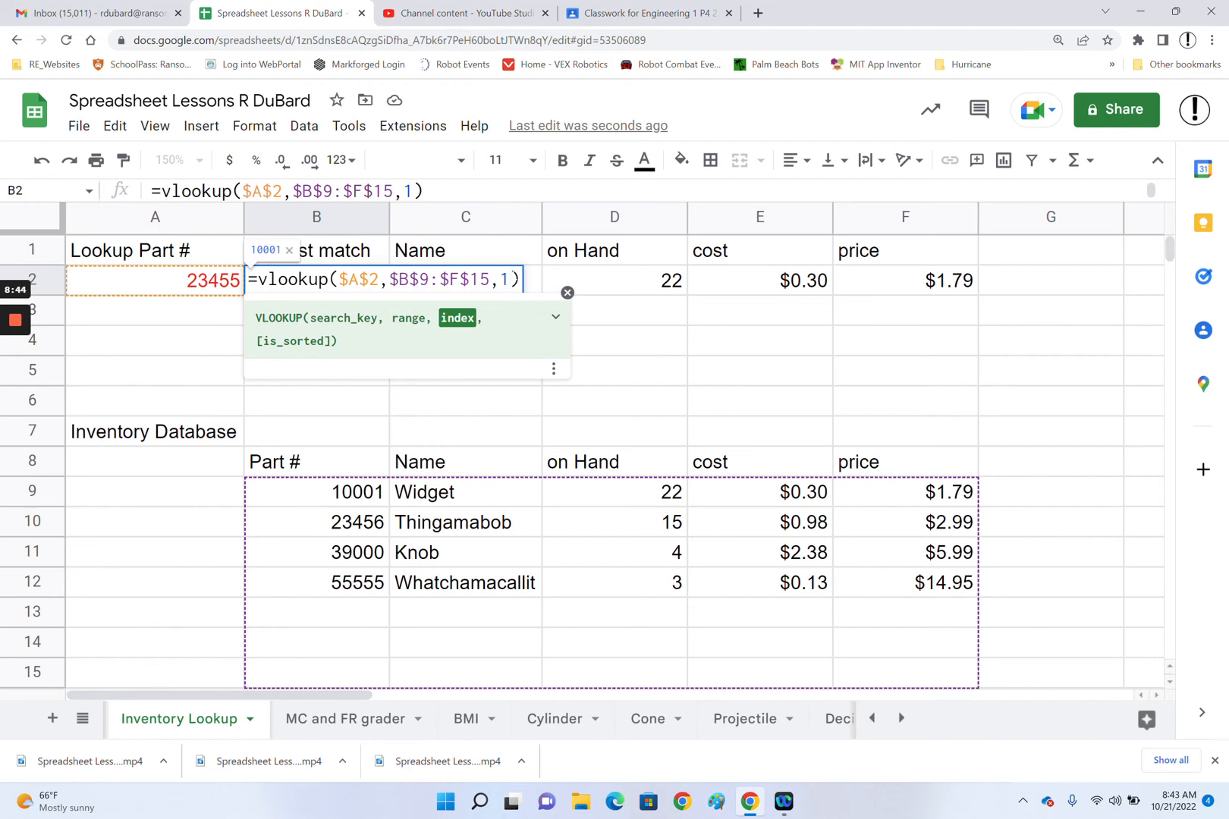
key(Return)
click(371, 281)
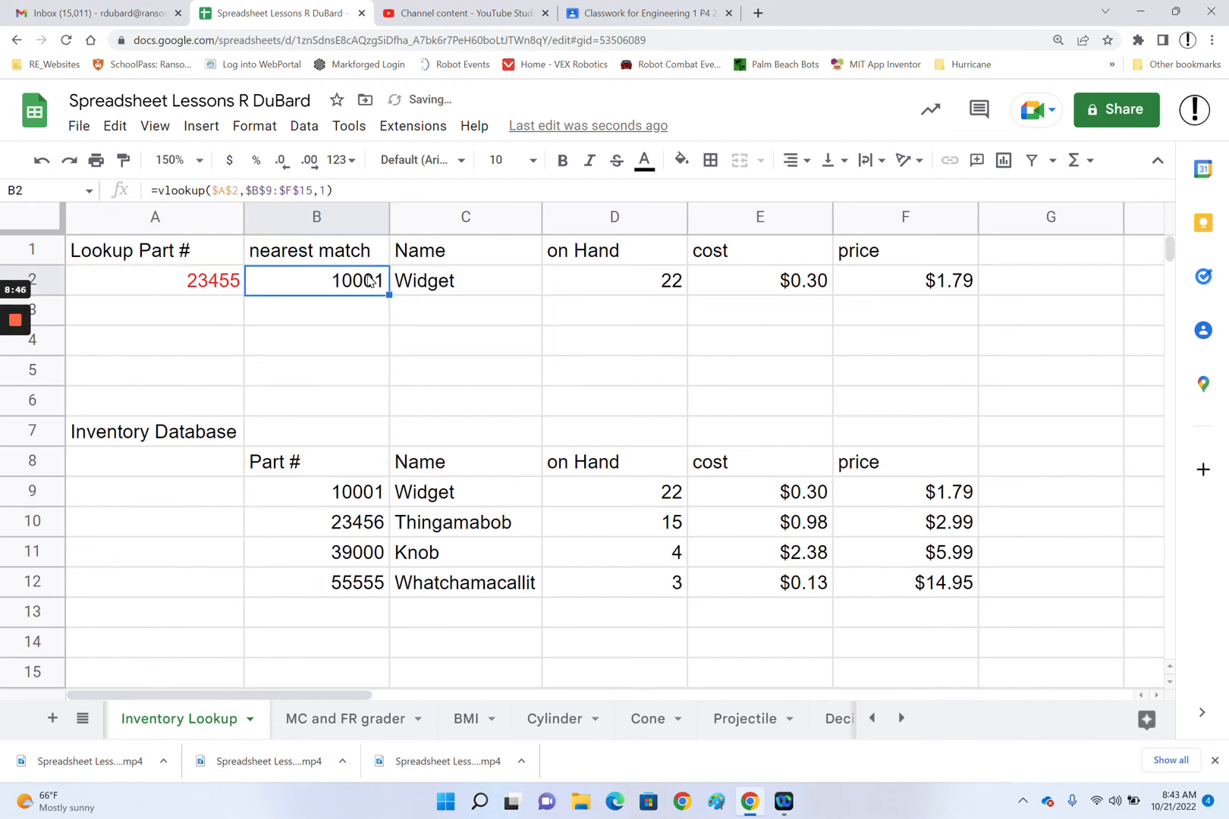
click(229, 284)
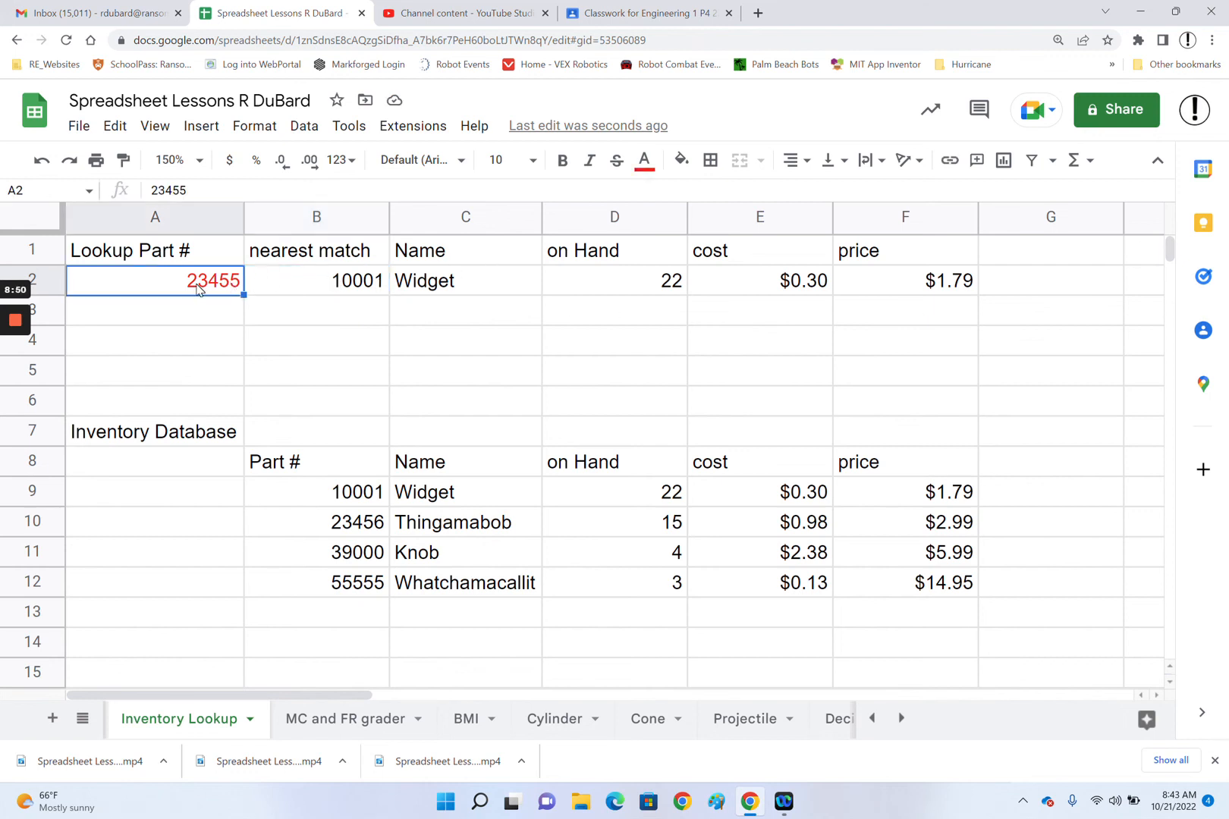
Enter 55554 as the lookup part number in cell A2
text(5)
click(343, 761)
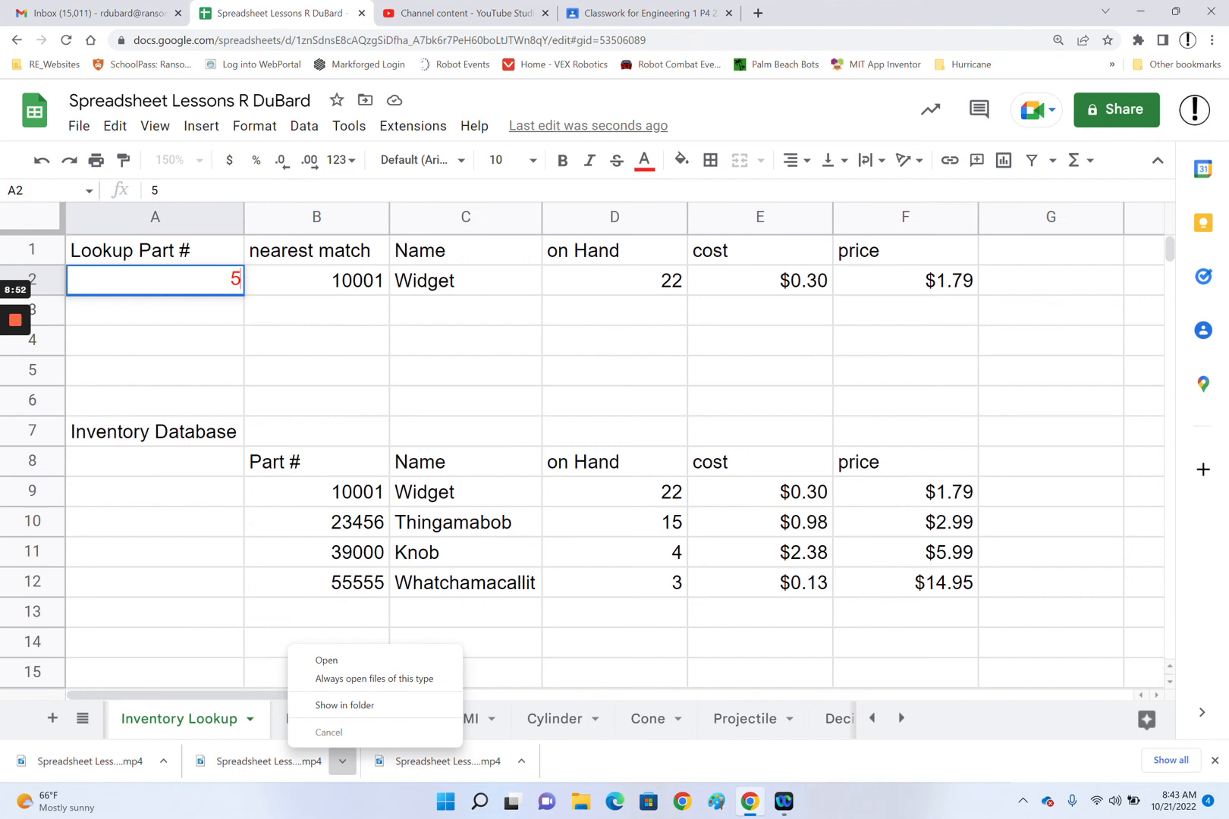
key(Escape)
text(5)
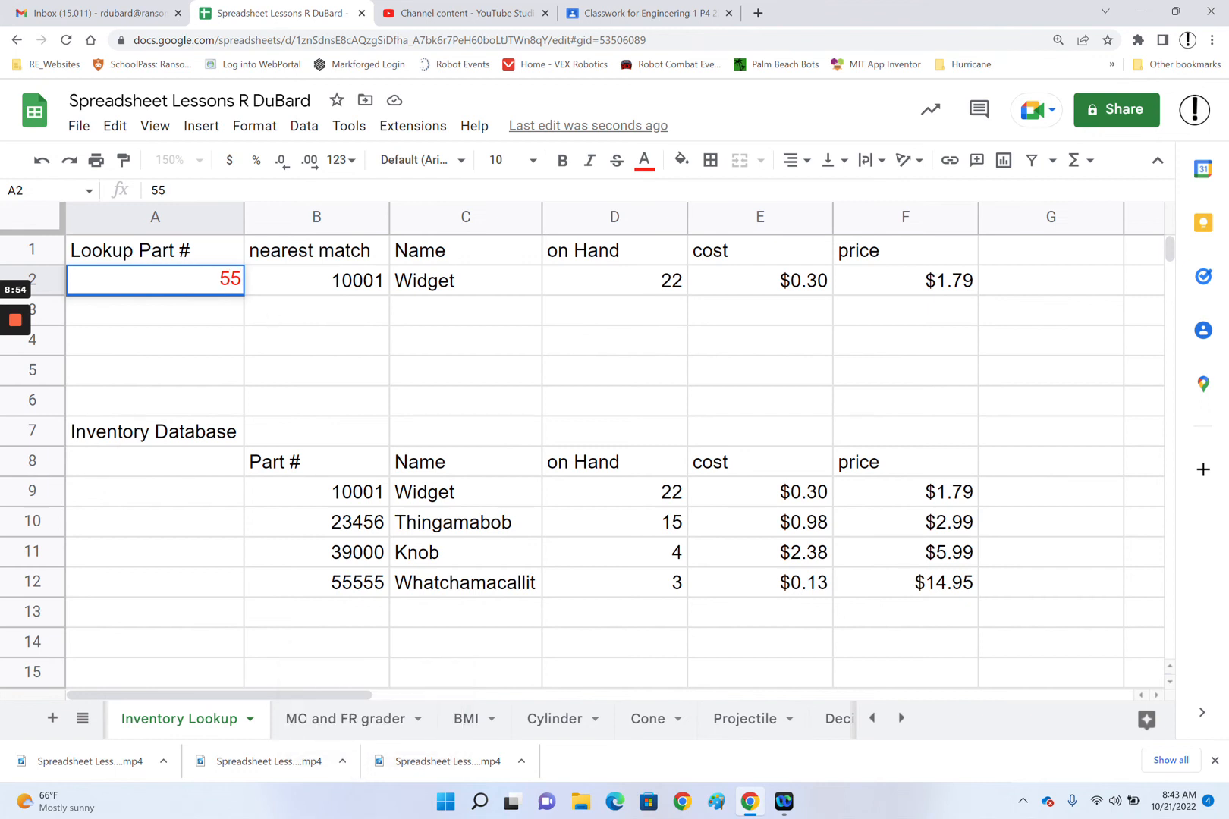
text(555)
key(BackSpace)
text(4)
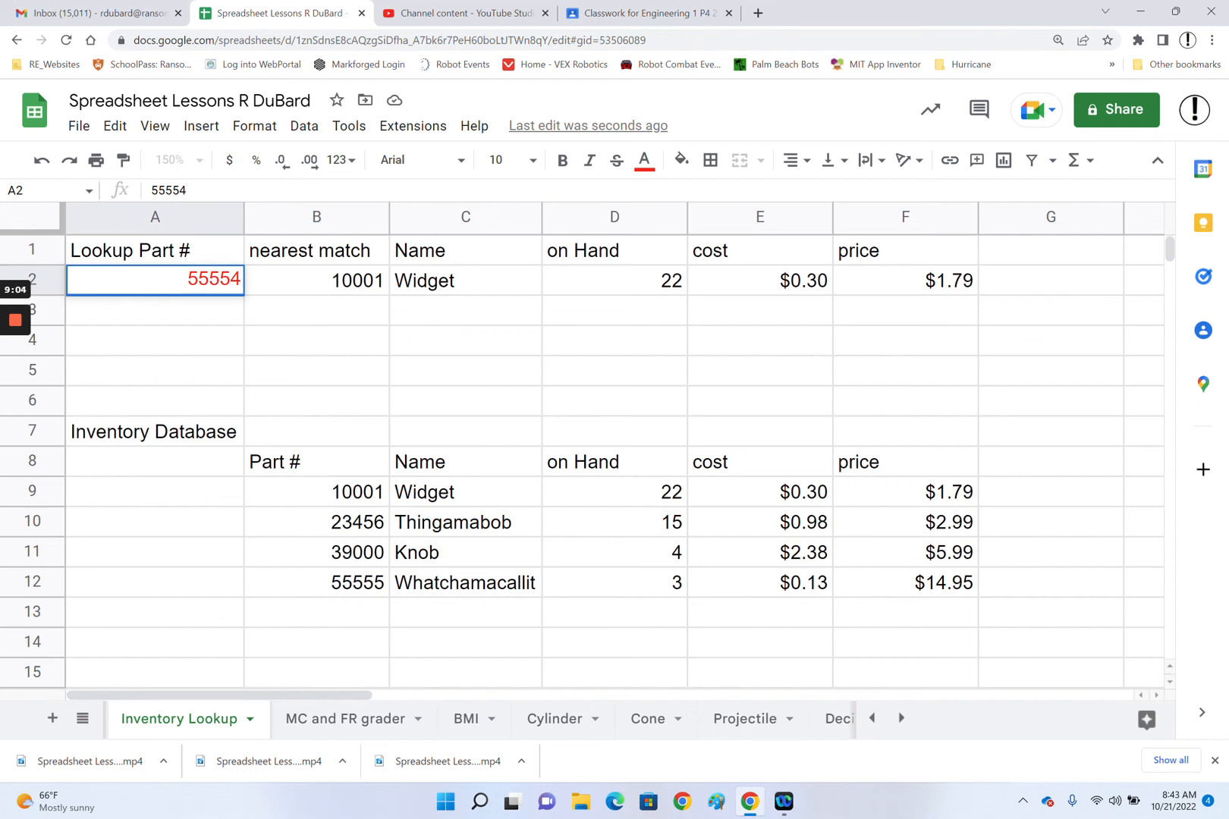
key(Return)
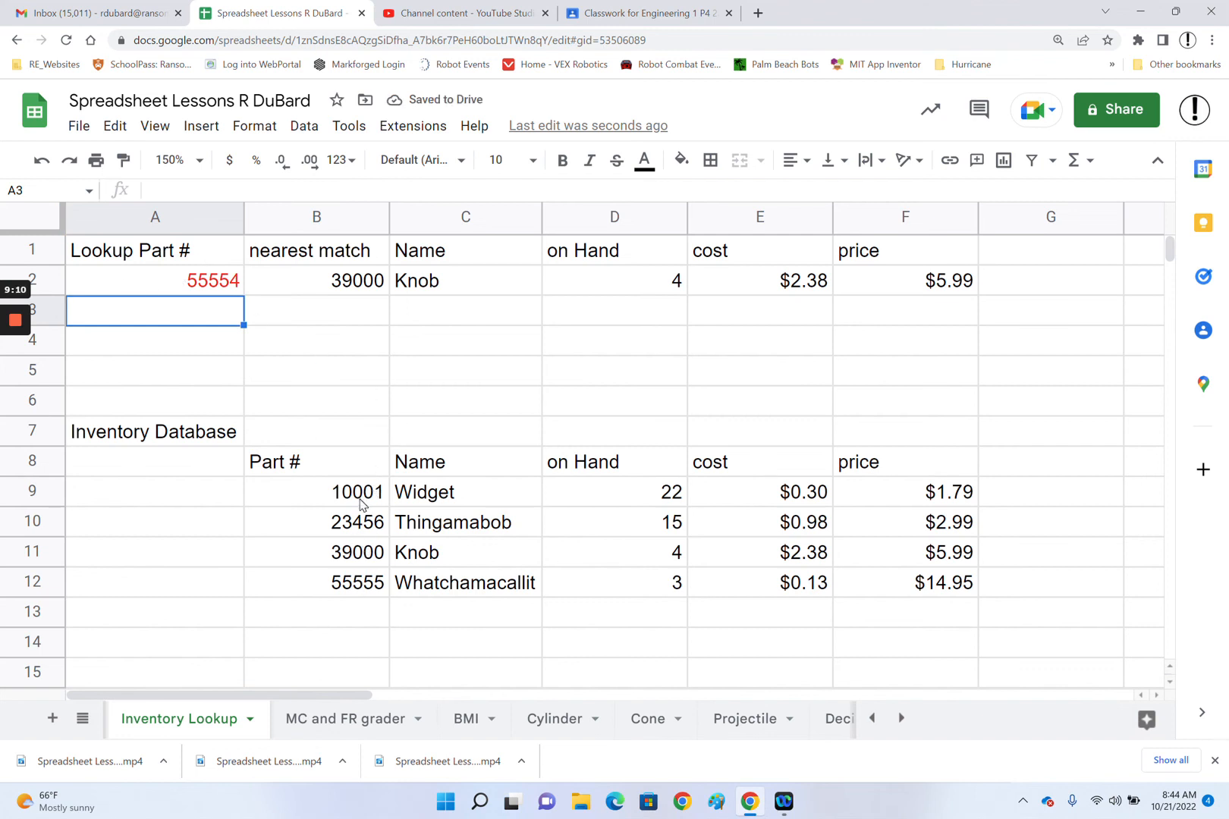
Compare the nearest match in B2 with the database part number in B11 and inspect B2's VLOOKUP formula
key(Up)
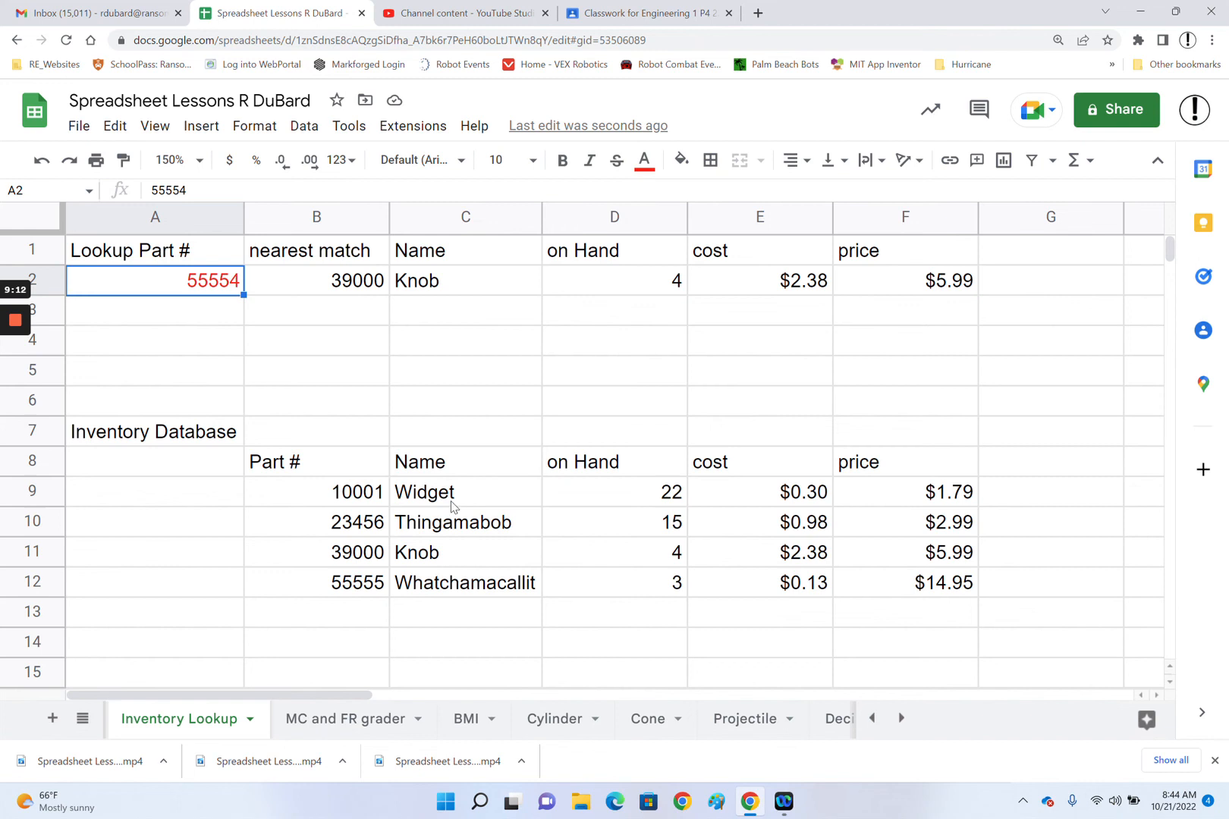
click(372, 555)
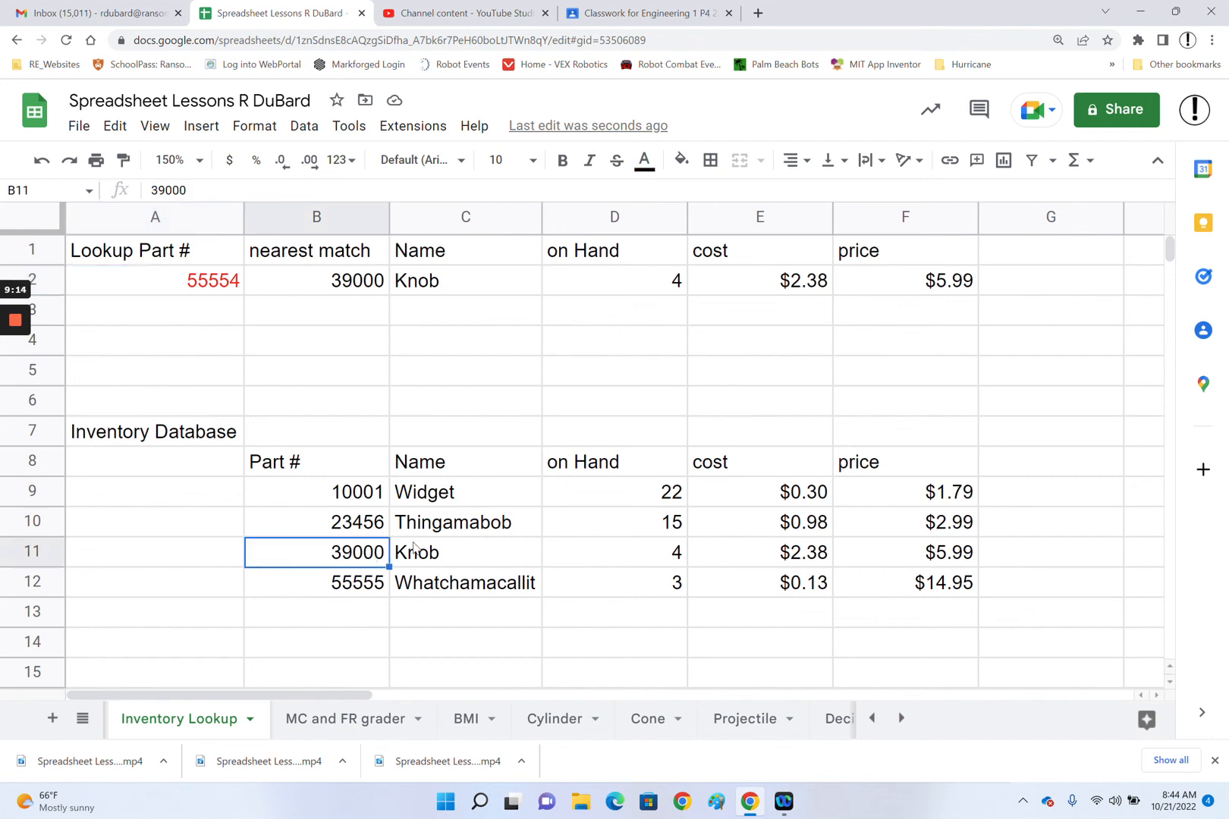
click(367, 285)
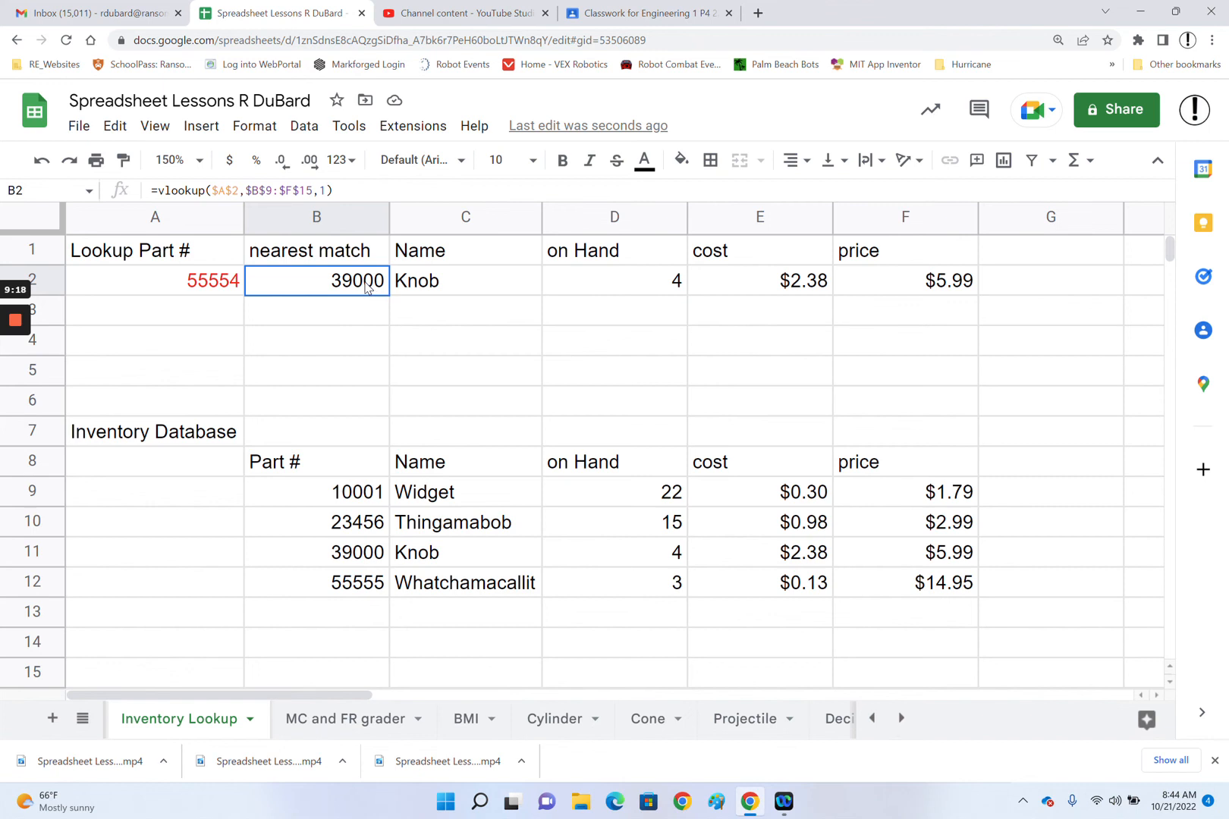
key(Return)
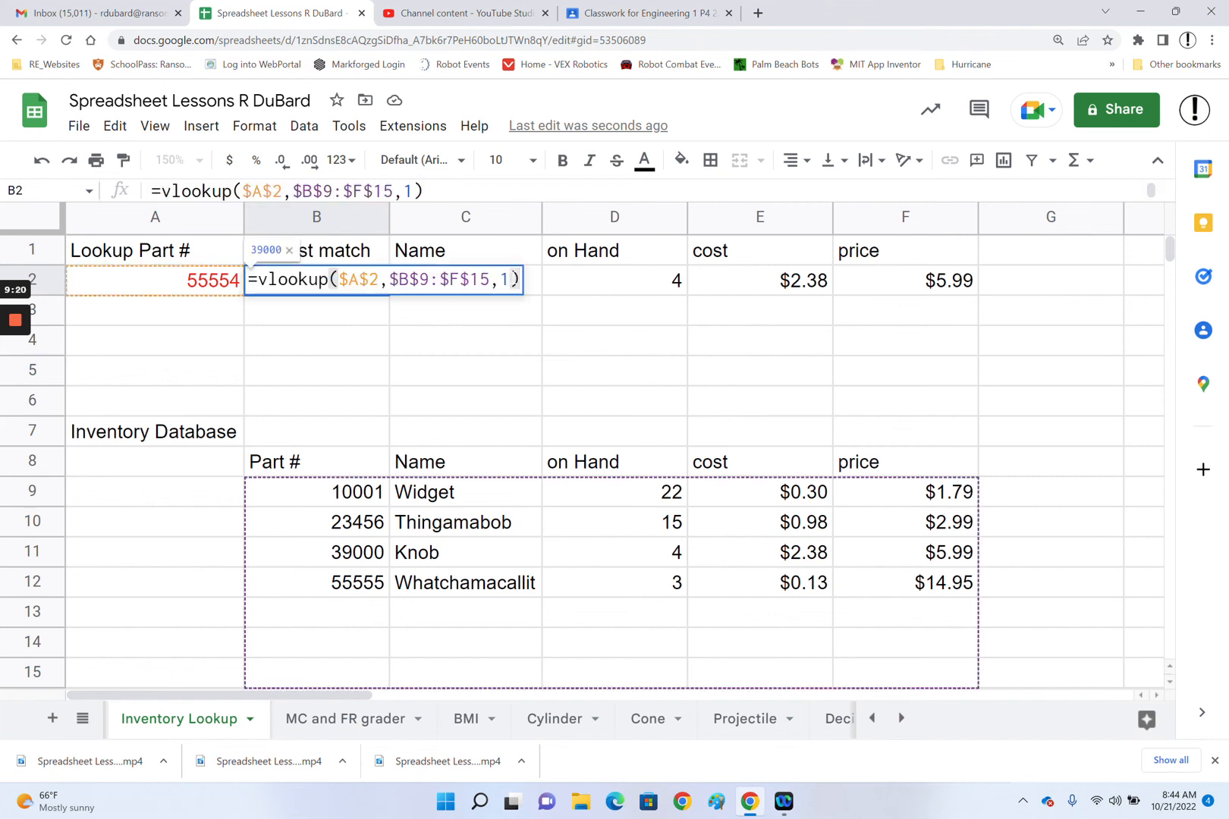
key(Escape)
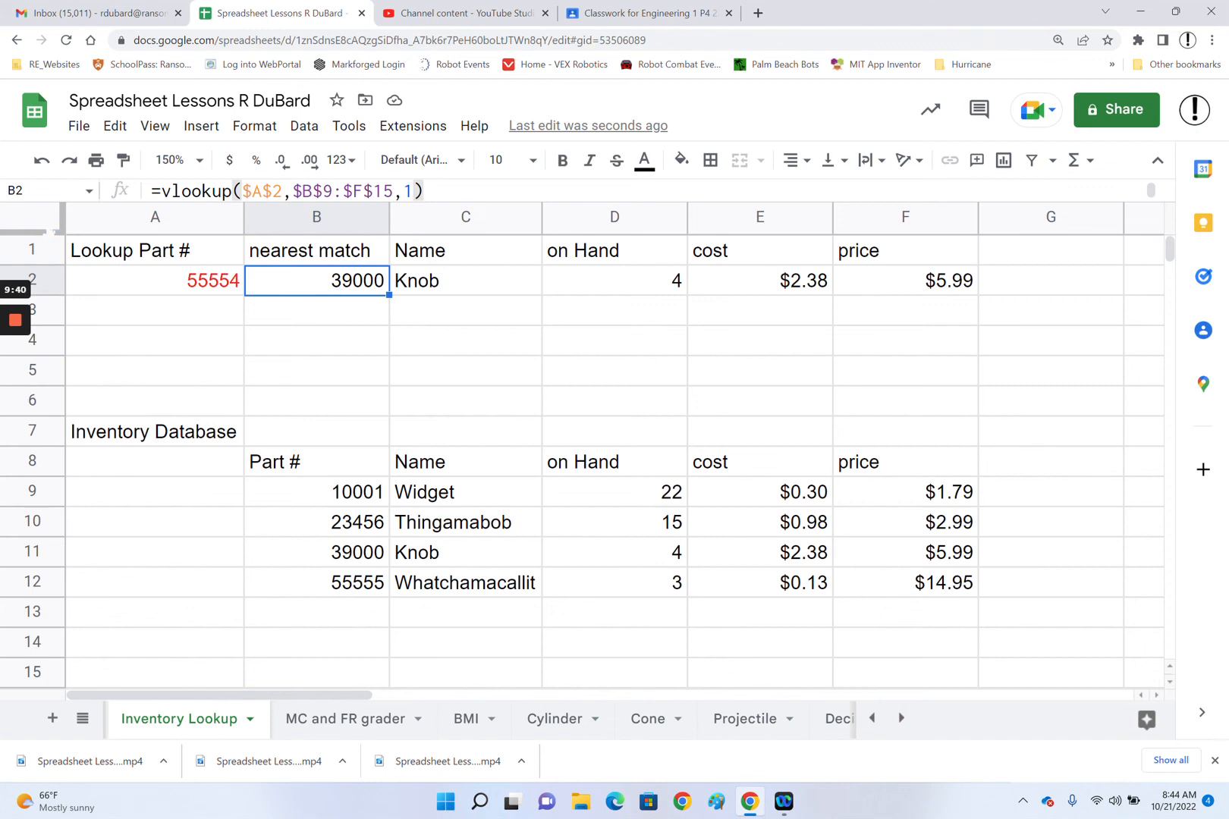
Insert one blank row above the lookup header row
click(47, 243)
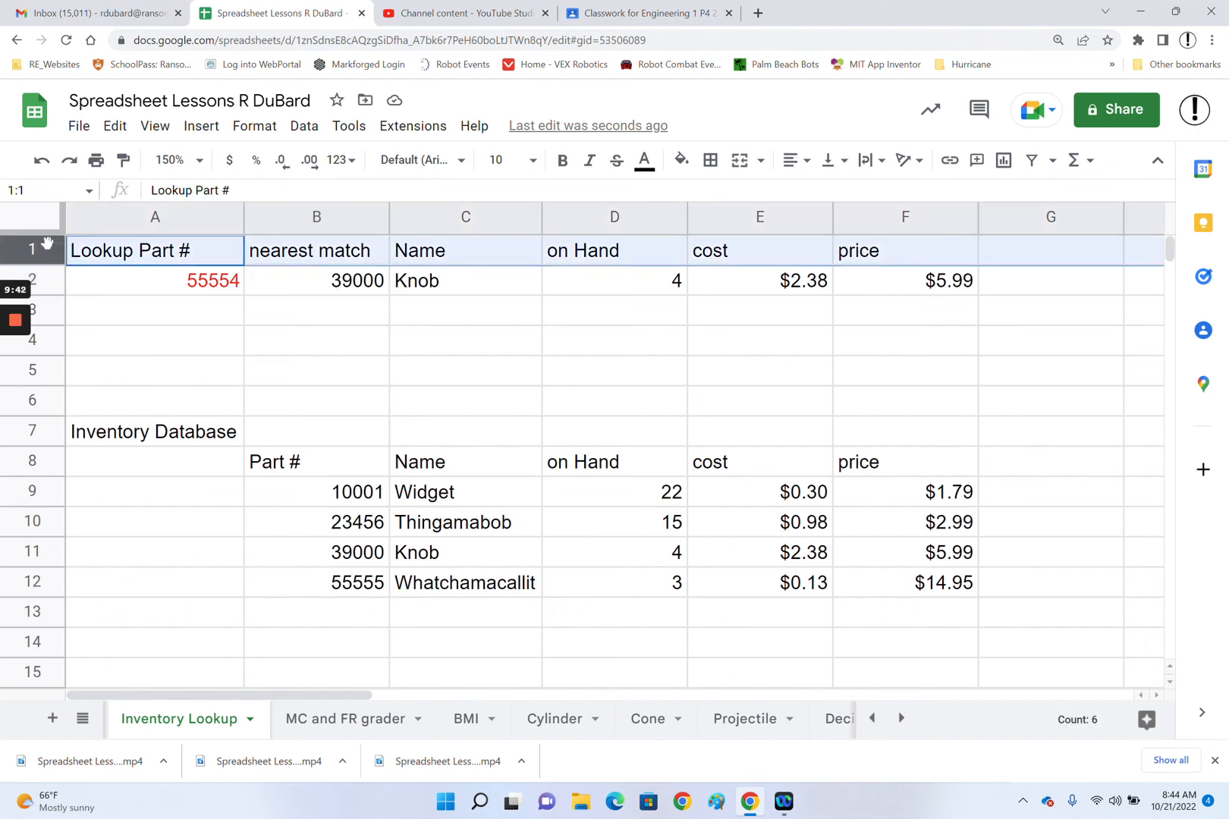
right_click(47, 242)
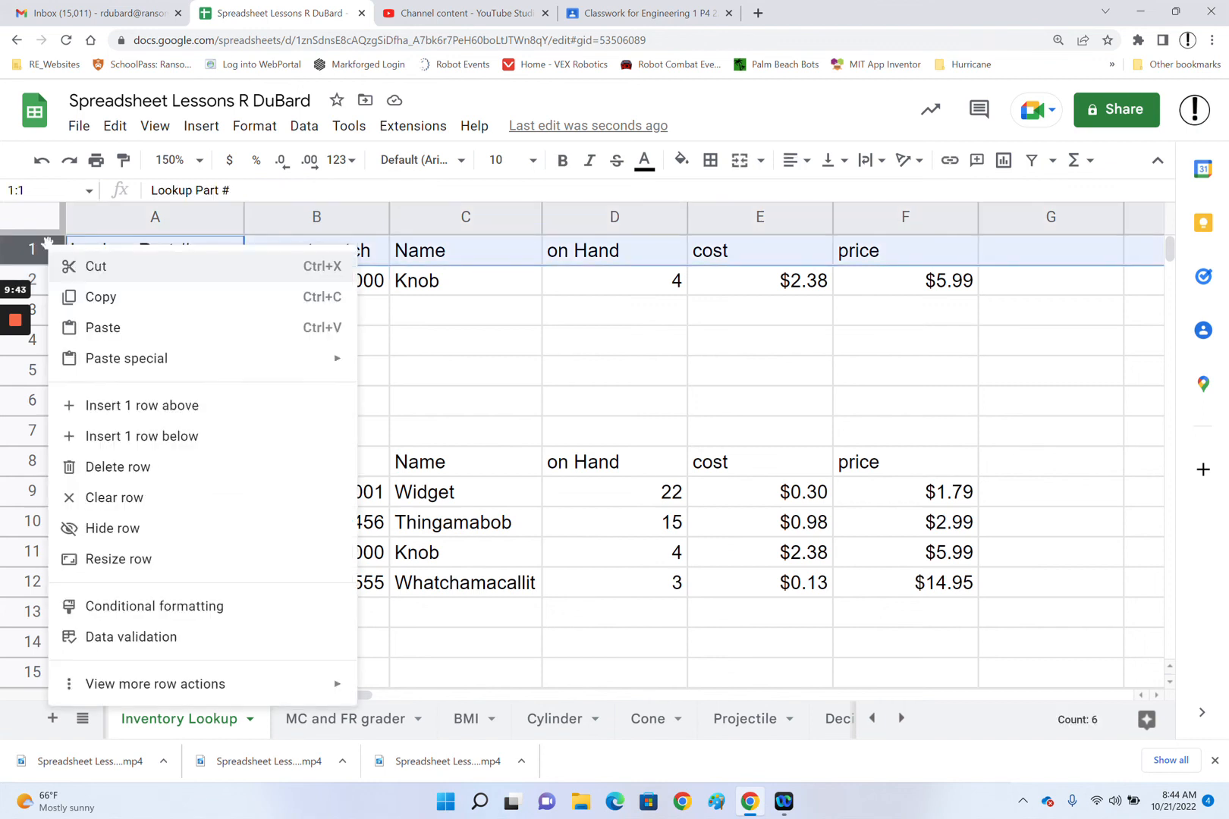
click(157, 405)
Number cells B1 through F1 with the column indexes 1 to 5
click(360, 259)
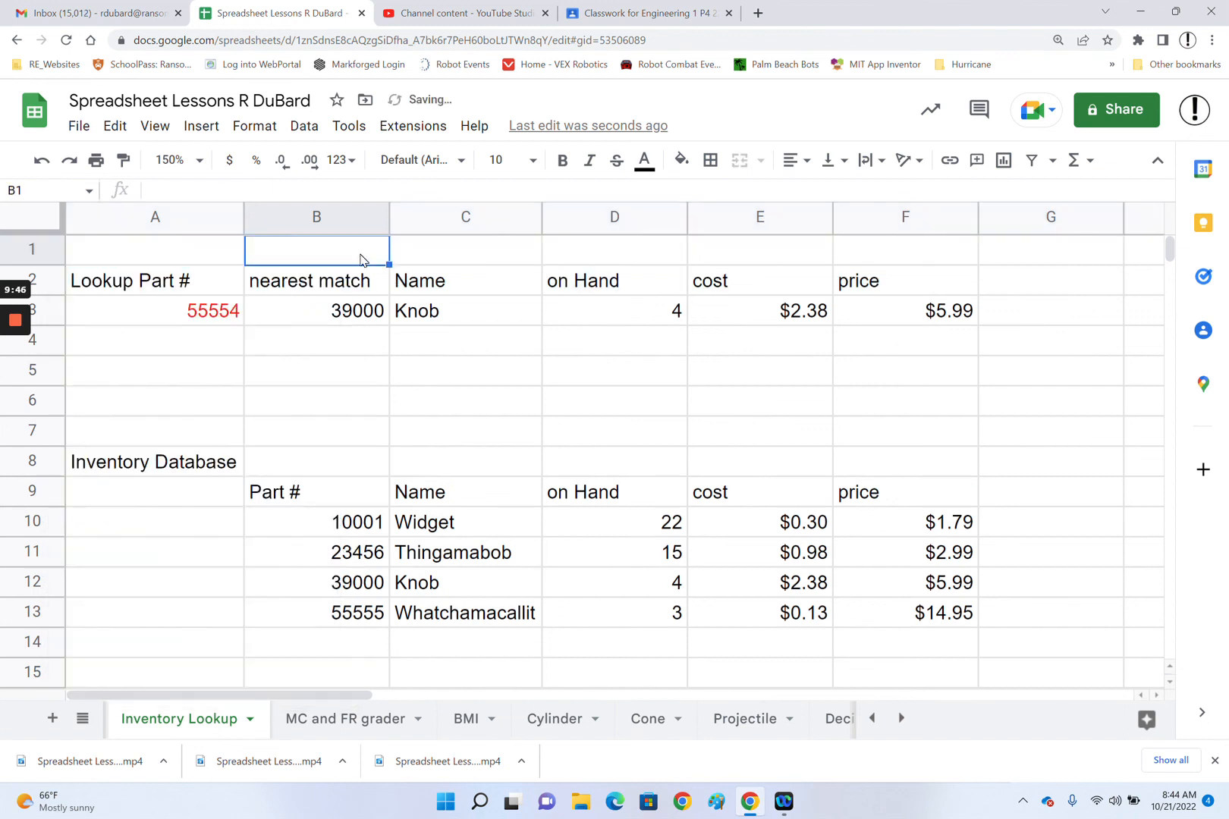
text(1)
key(Tab)
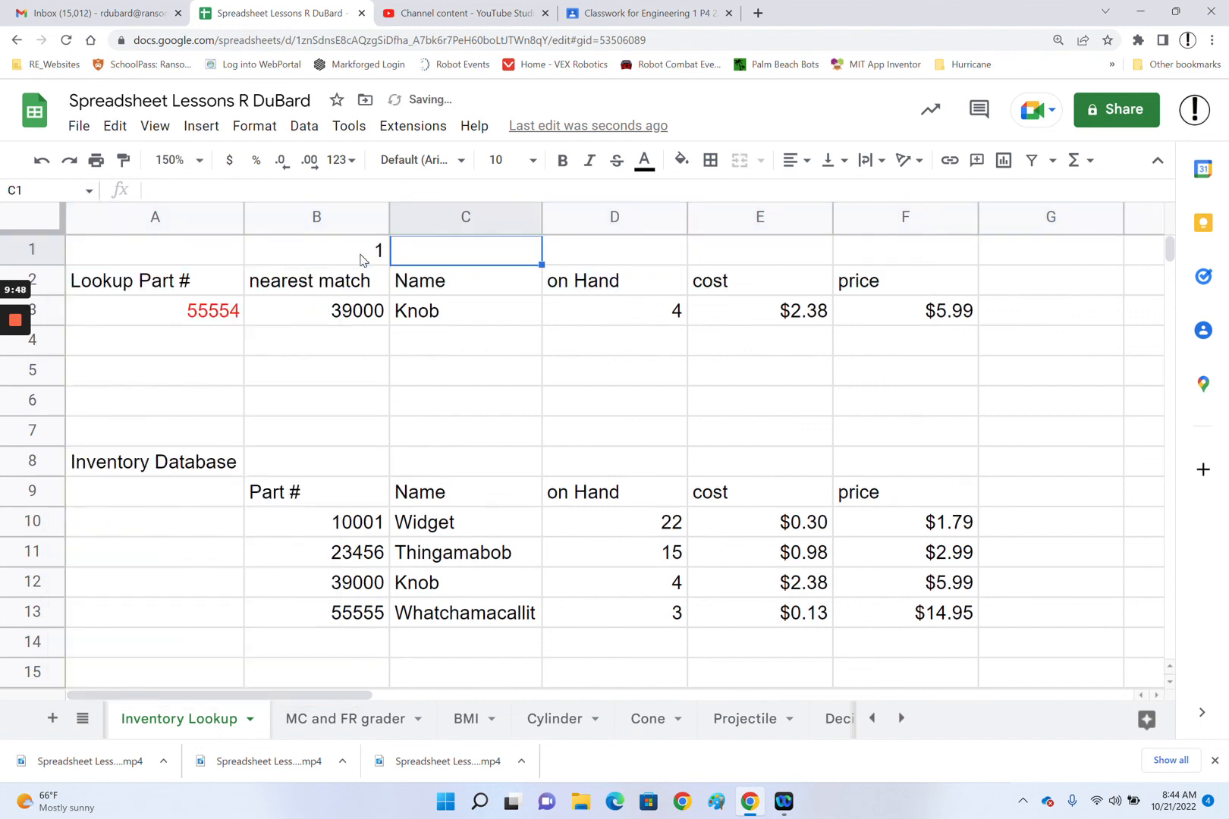
text(2)
key(Tab)
text(3)
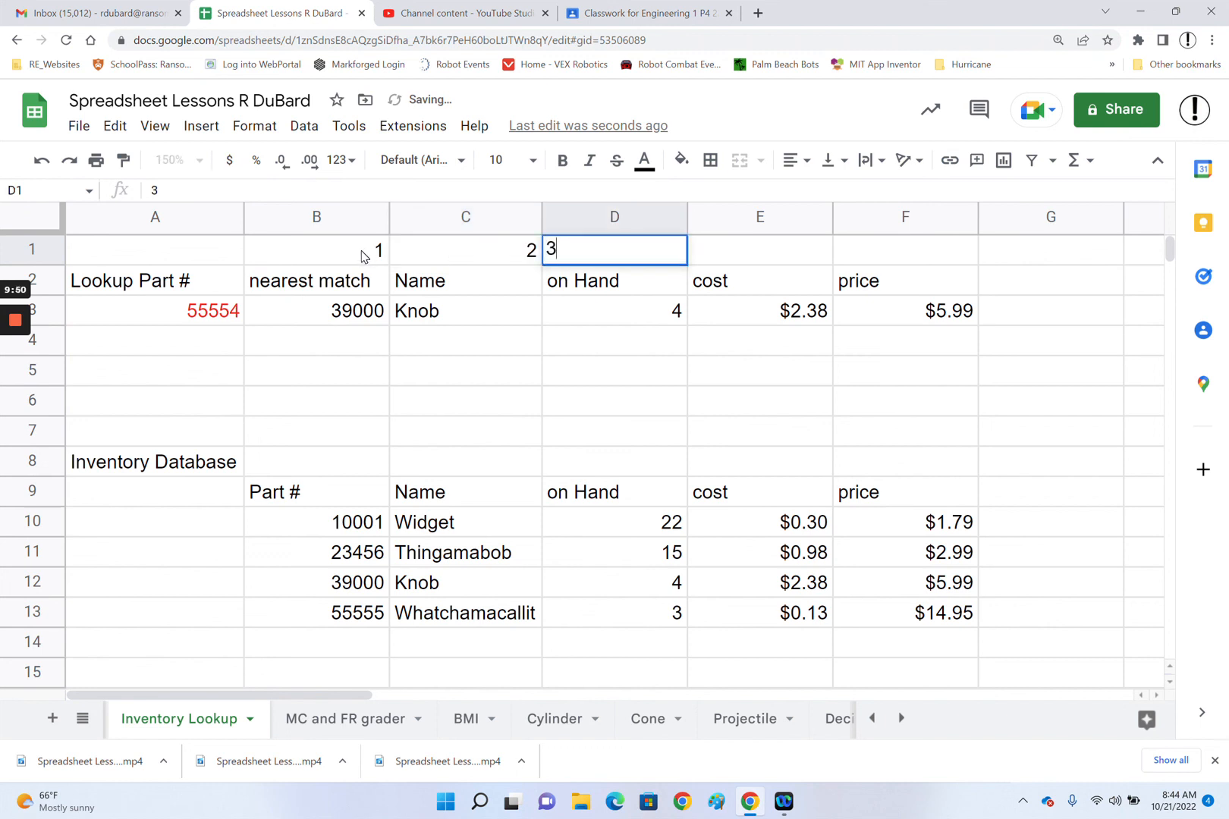
click(362, 255)
drag(363, 256, 898, 266)
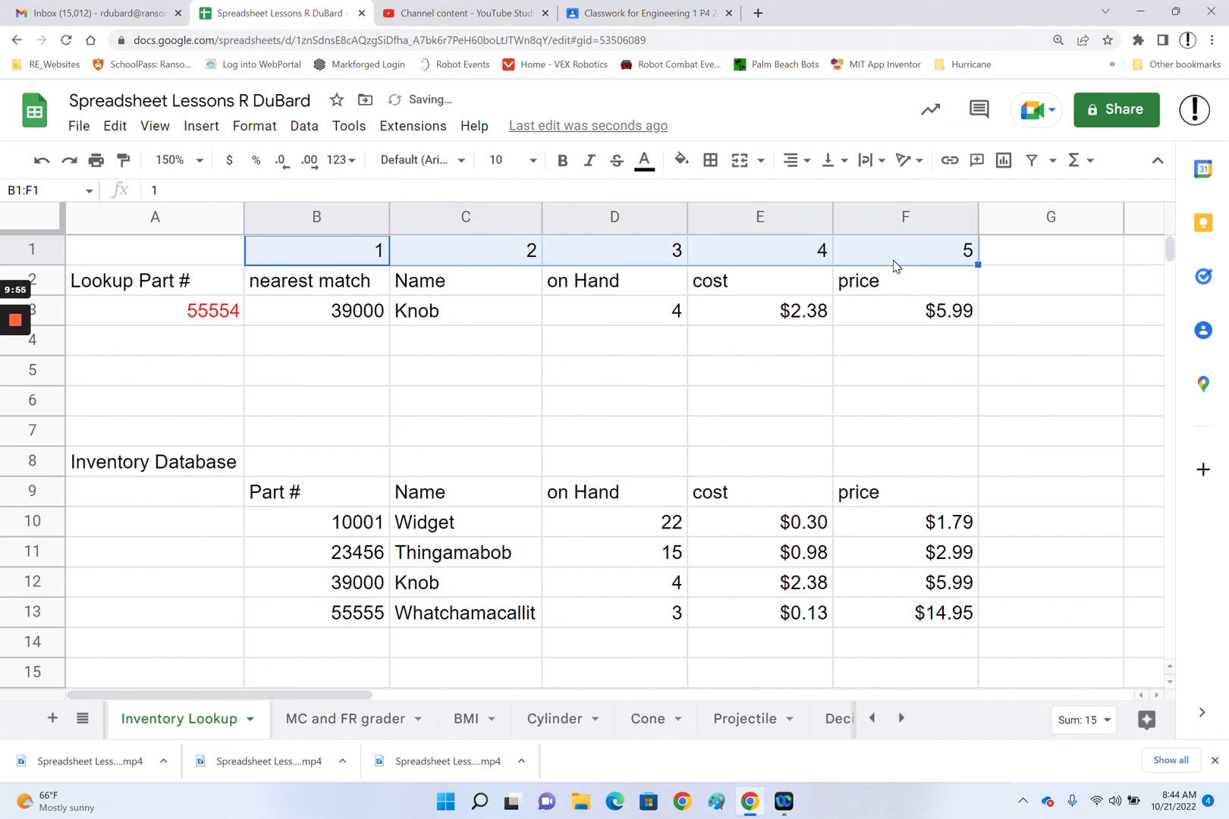
Replace the fixed column index in B3's VLOOKUP formula with a reference to cell B1
click(375, 321)
key(F2)
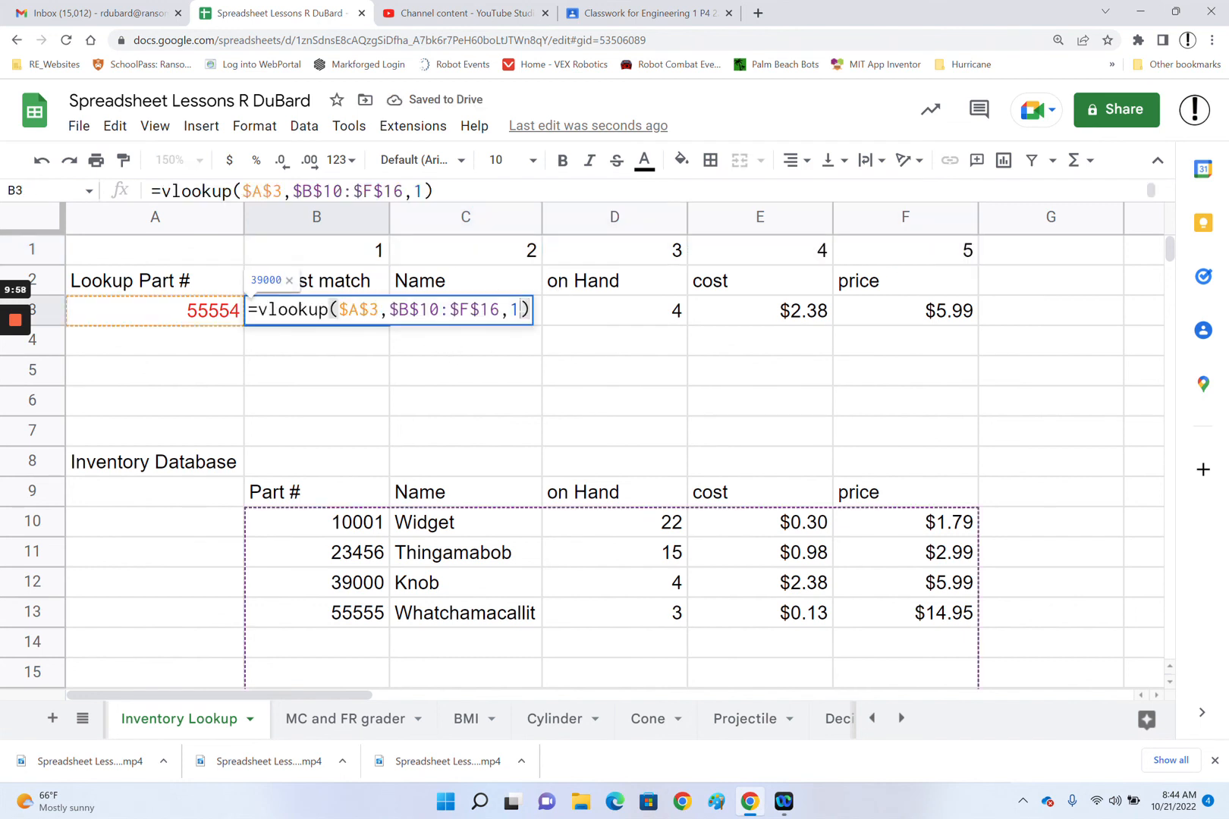
key(BackSpace)
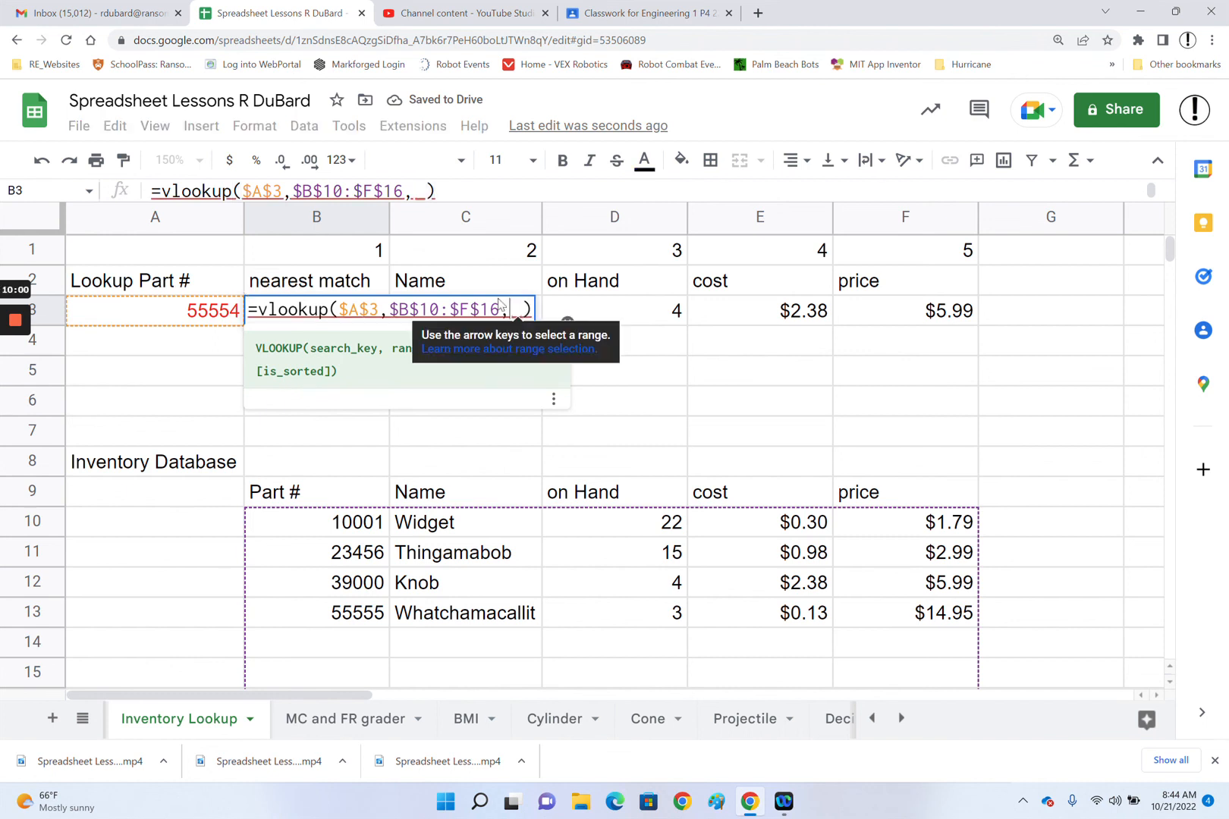
click(330, 252)
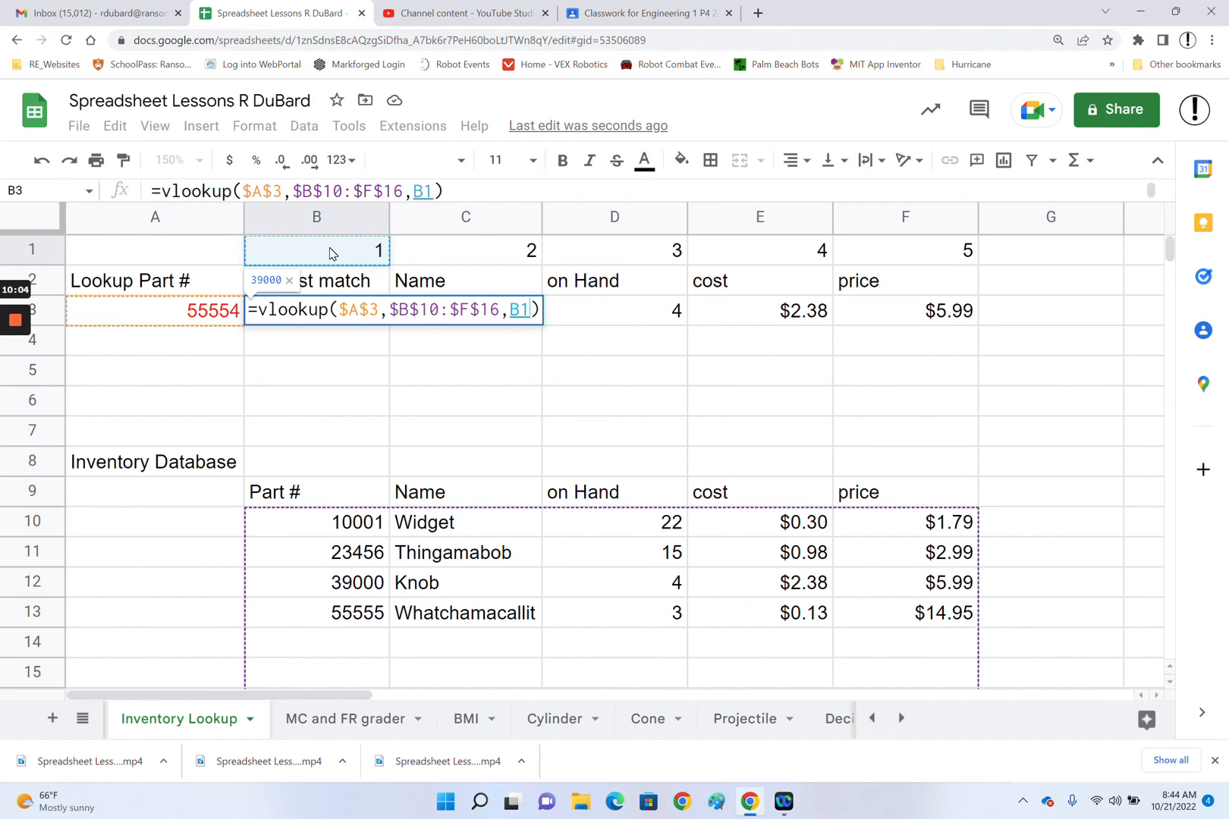
key(Return)
Fill B3's VLOOKUP formula across the lookup row through F3
click(353, 319)
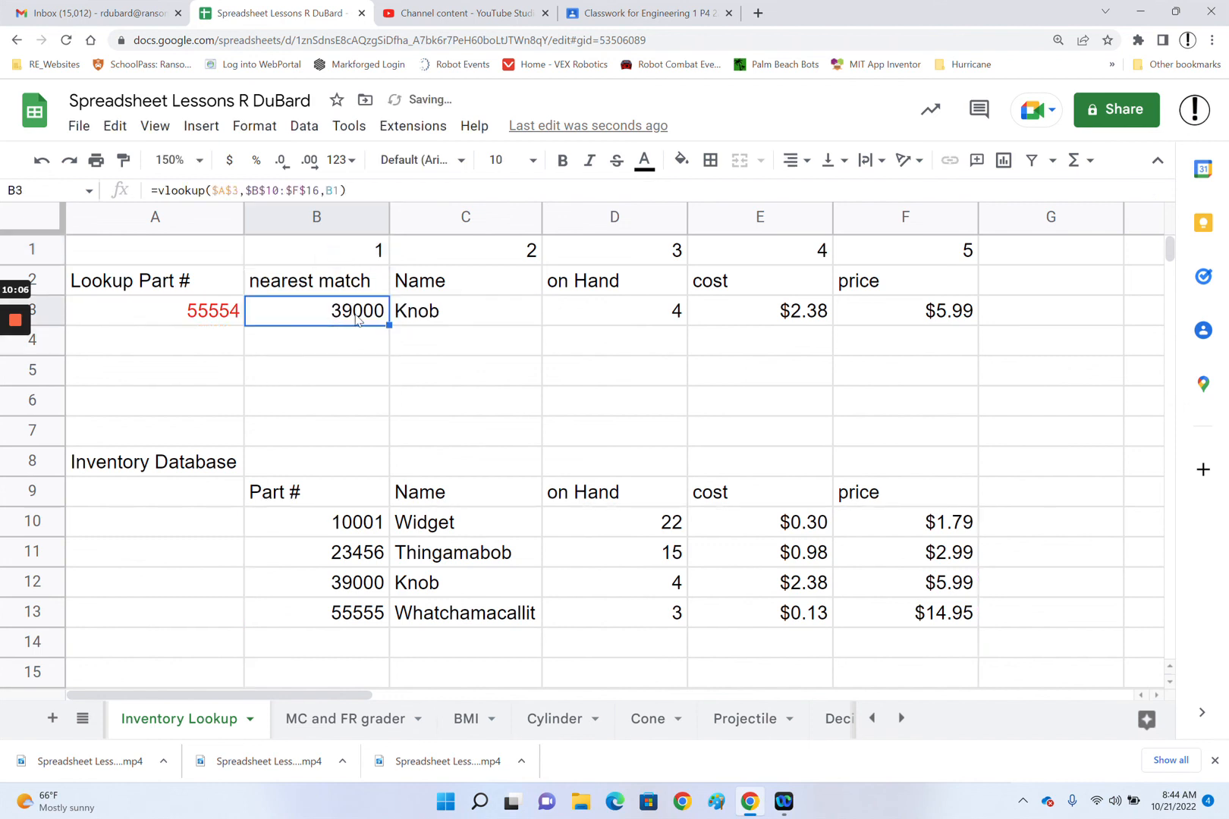
drag(388, 325, 759, 314)
drag(911, 314, 911, 313)
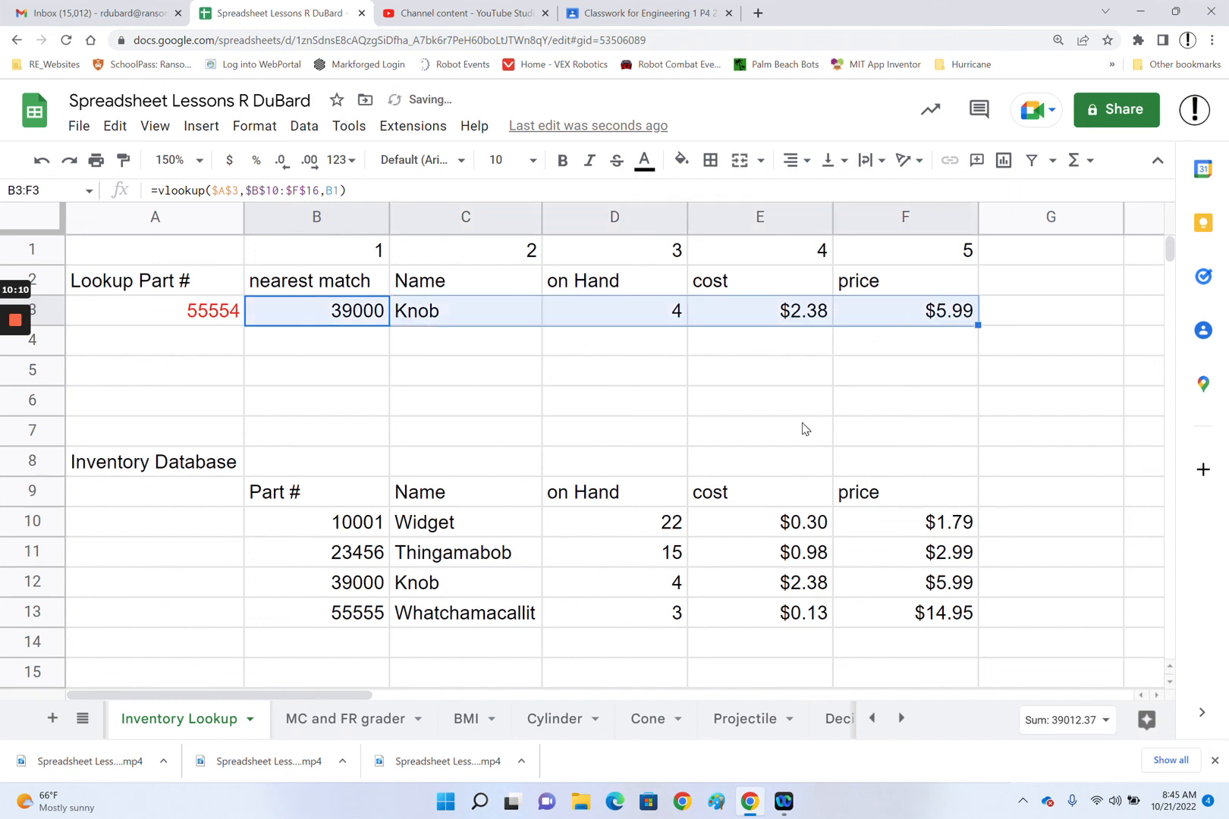
click(804, 430)
Inspect B3's VLOOKUP formula and the index cell B1 that it references
click(355, 315)
double_click(355, 315)
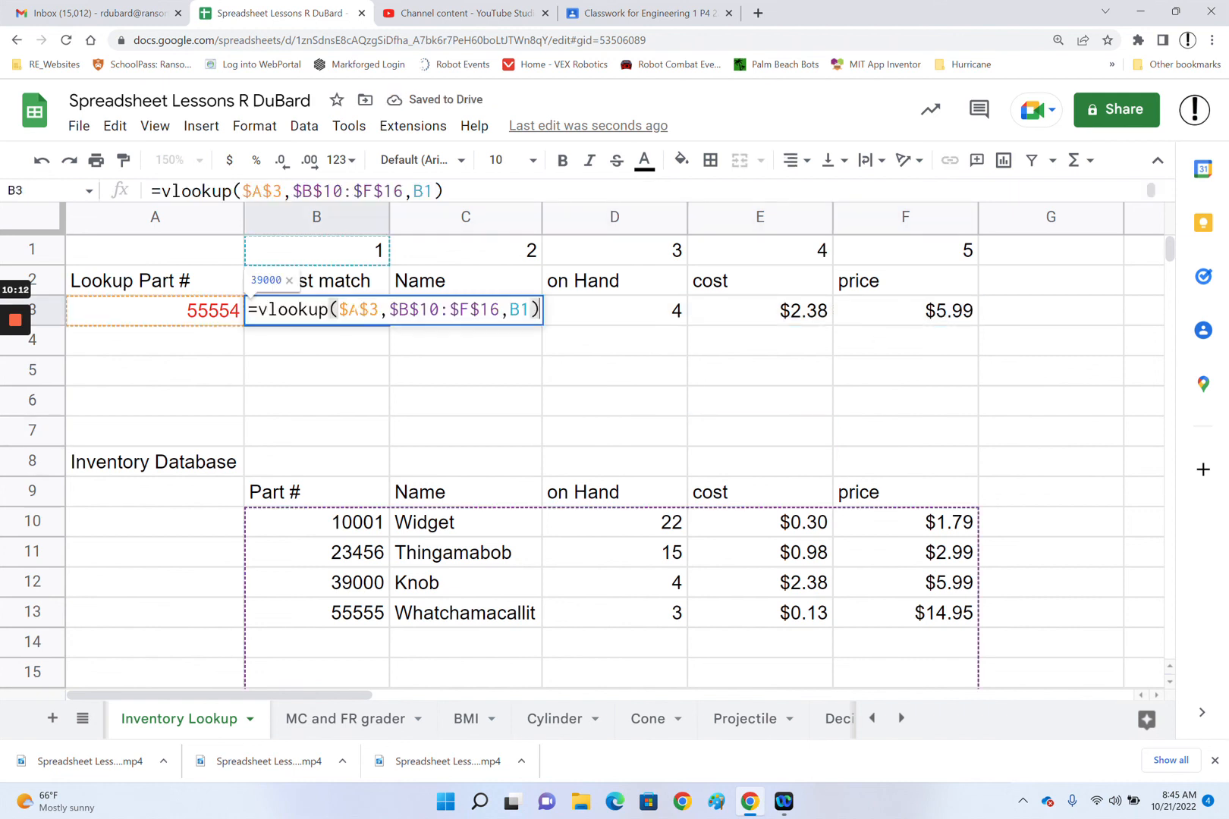
key(Escape)
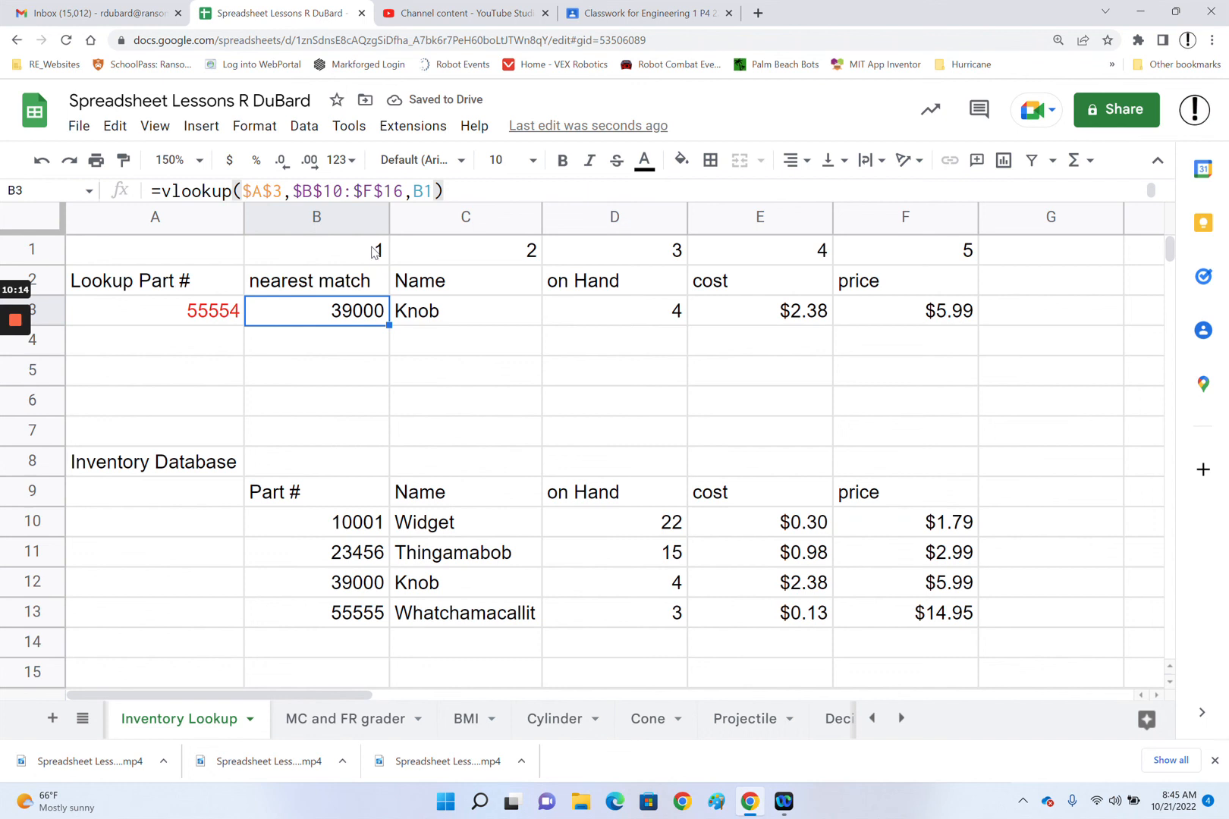
click(375, 252)
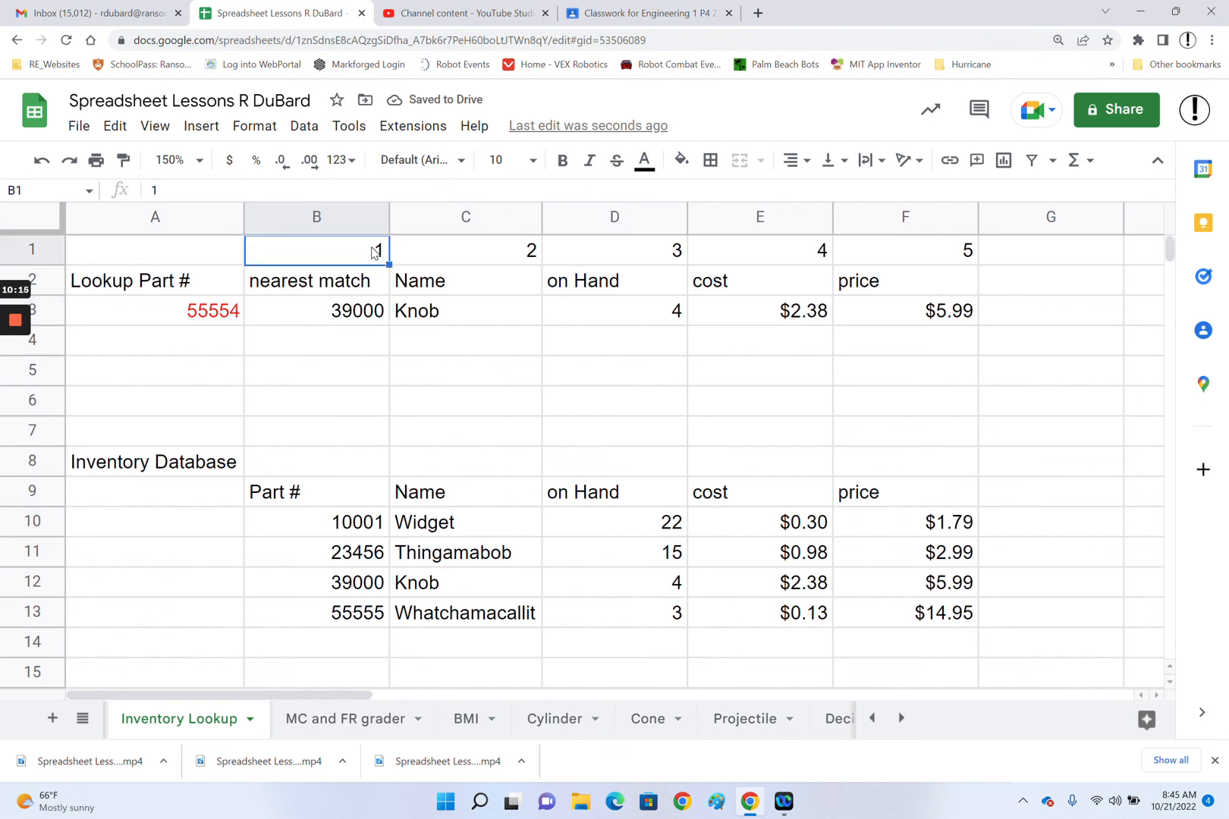
Change the lookup column header in C2 to "On Hand"
click(501, 278)
text(ON hAND)
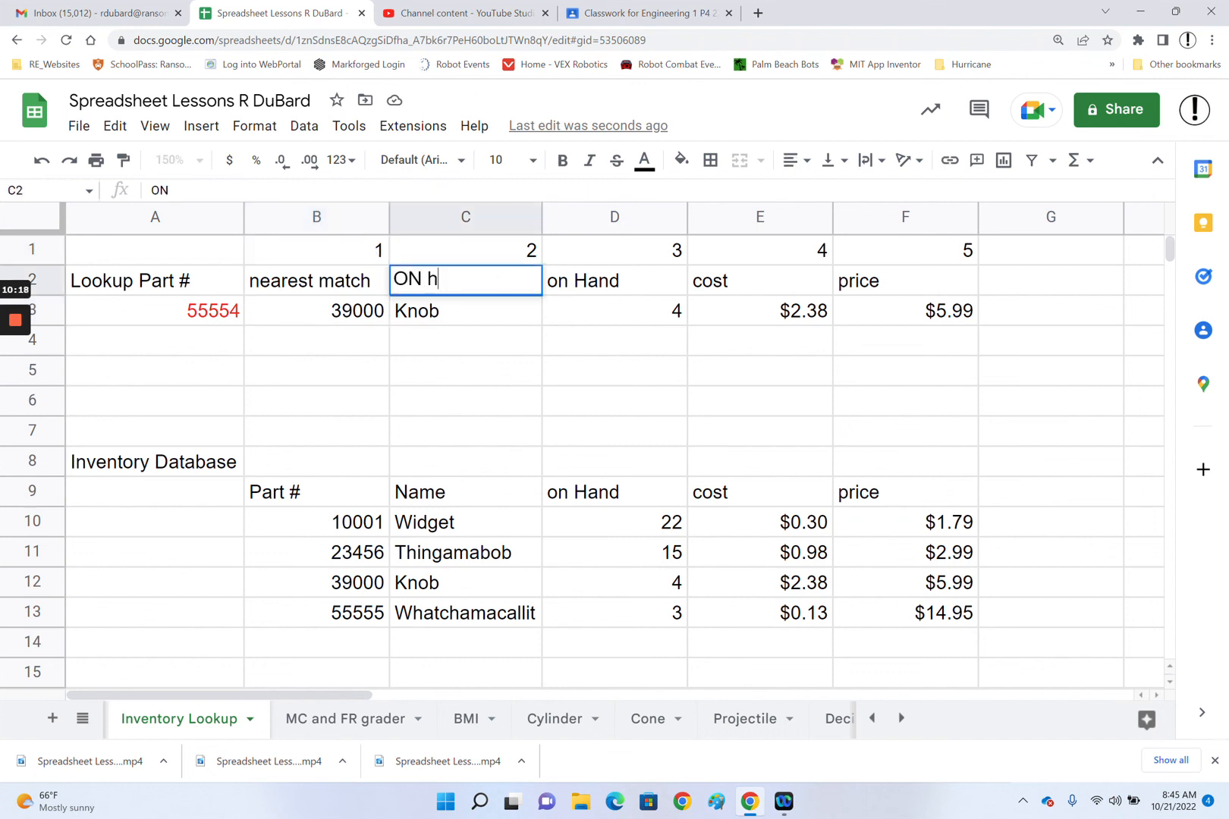
key(BackSpace)
key(BackSpace)
key(BackSpace)
key(BackSpace)
key(BackSpace)
key(BackSpace)
key(BackSpace)
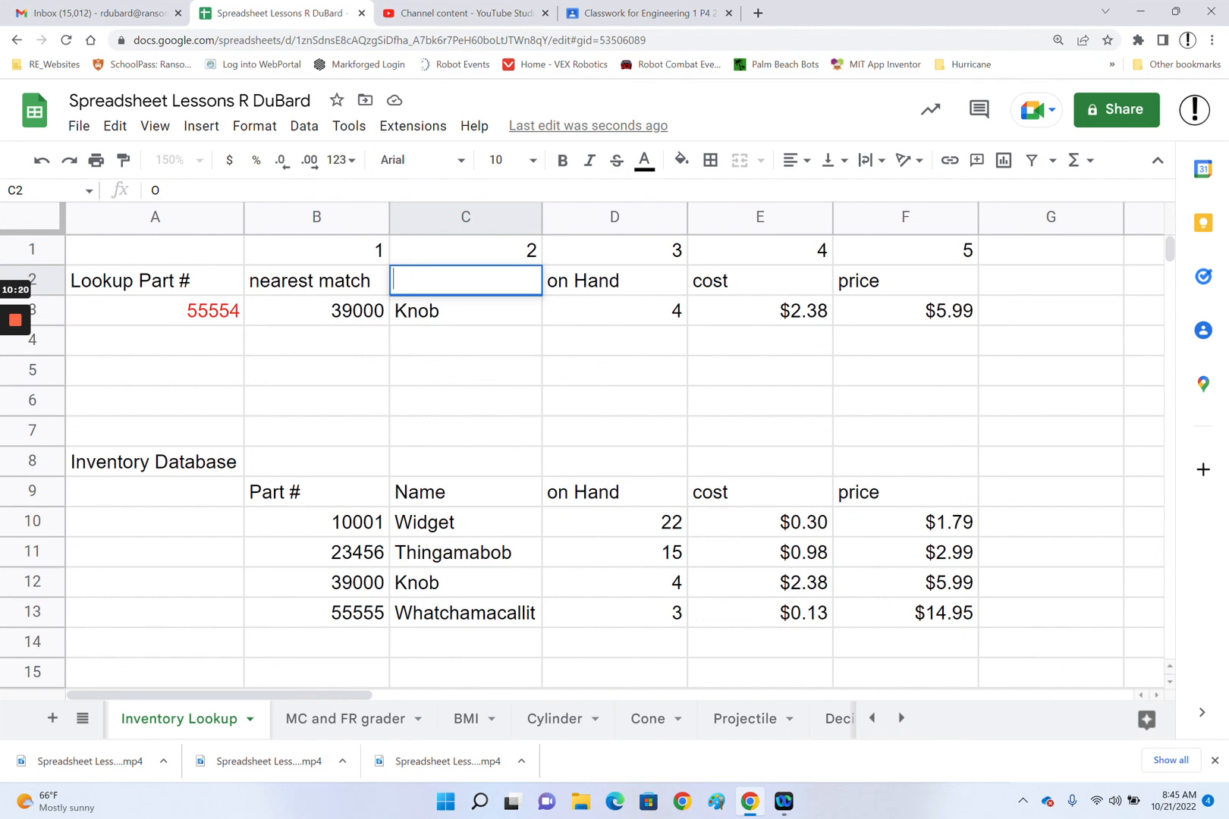
text(On han)
key(BackSpace)
key(BackSpace)
key(BackSpace)
text(Hand)
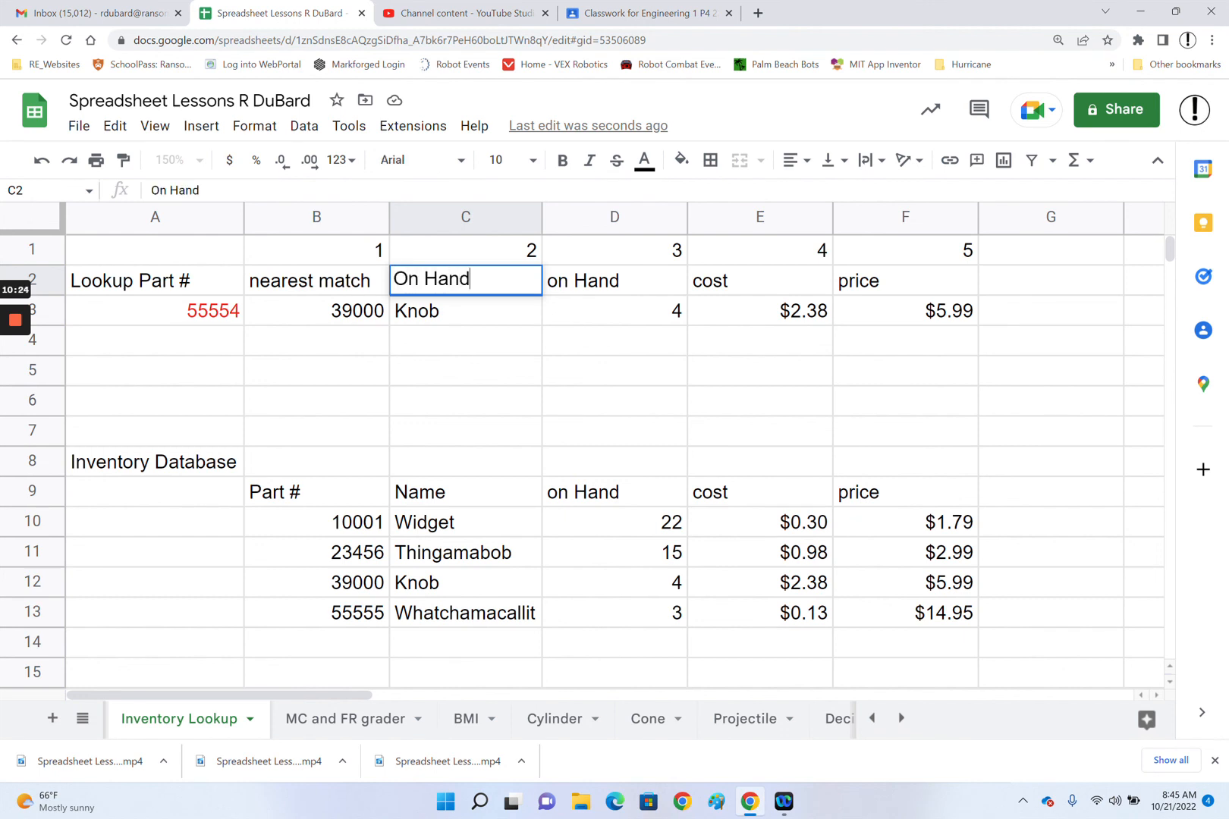
Change the lookup column header in D2 to "Name"
click(616, 282)
text(Name)
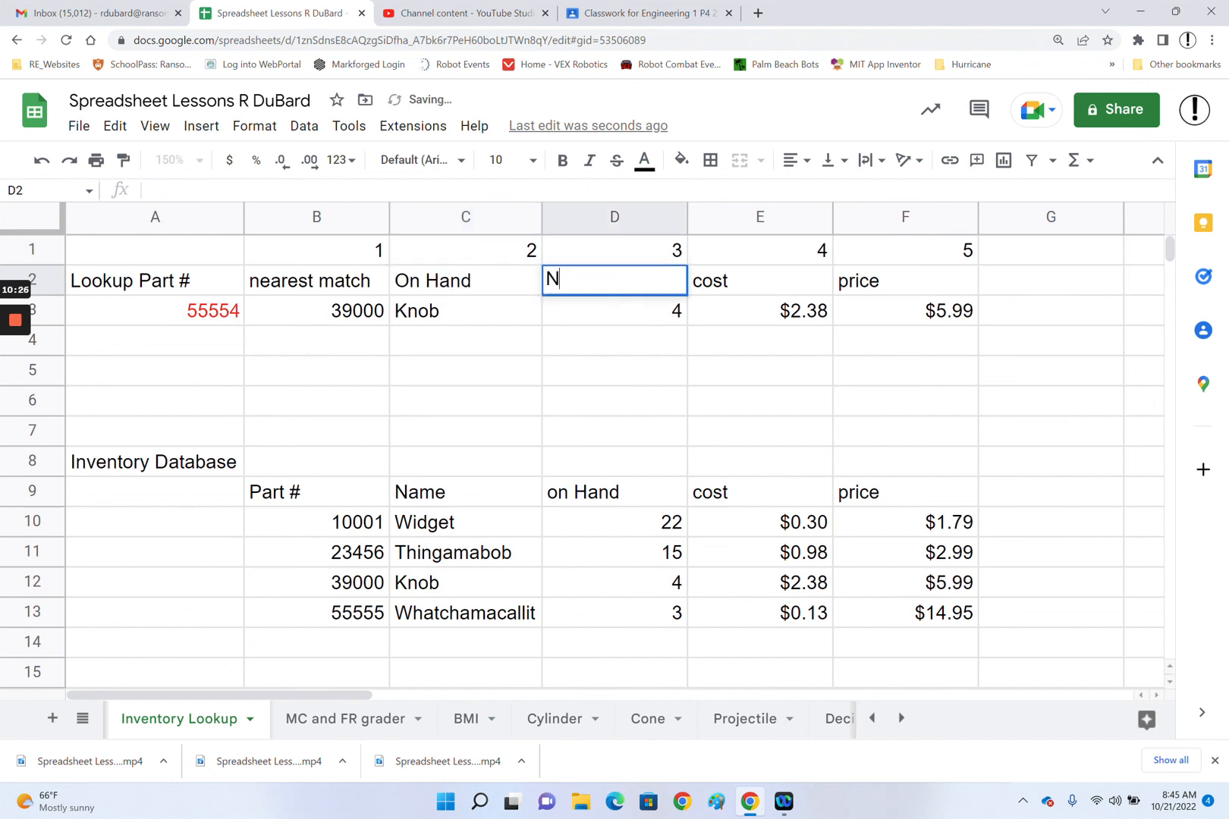
click(650, 401)
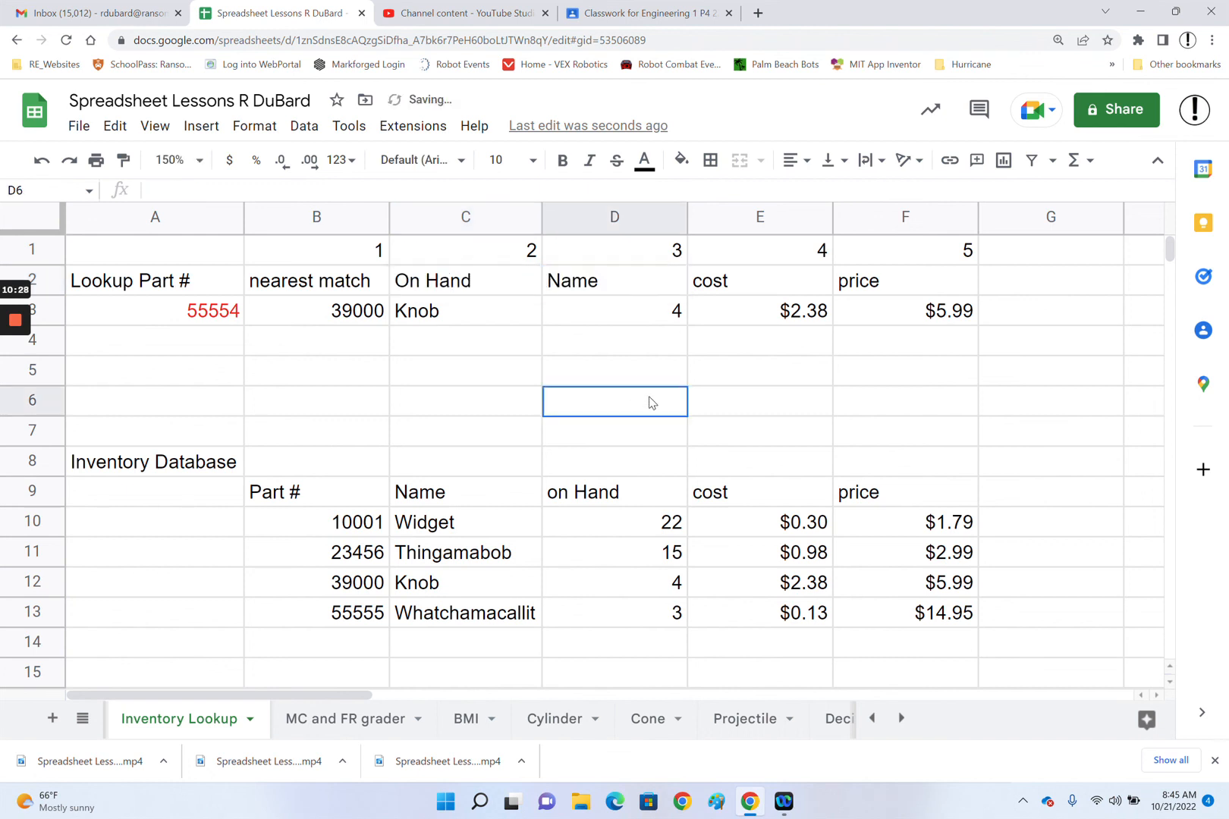
Set the column index in C1 to 3 and the one in D1 to 2 to match the swapped headers
click(512, 254)
text(3)
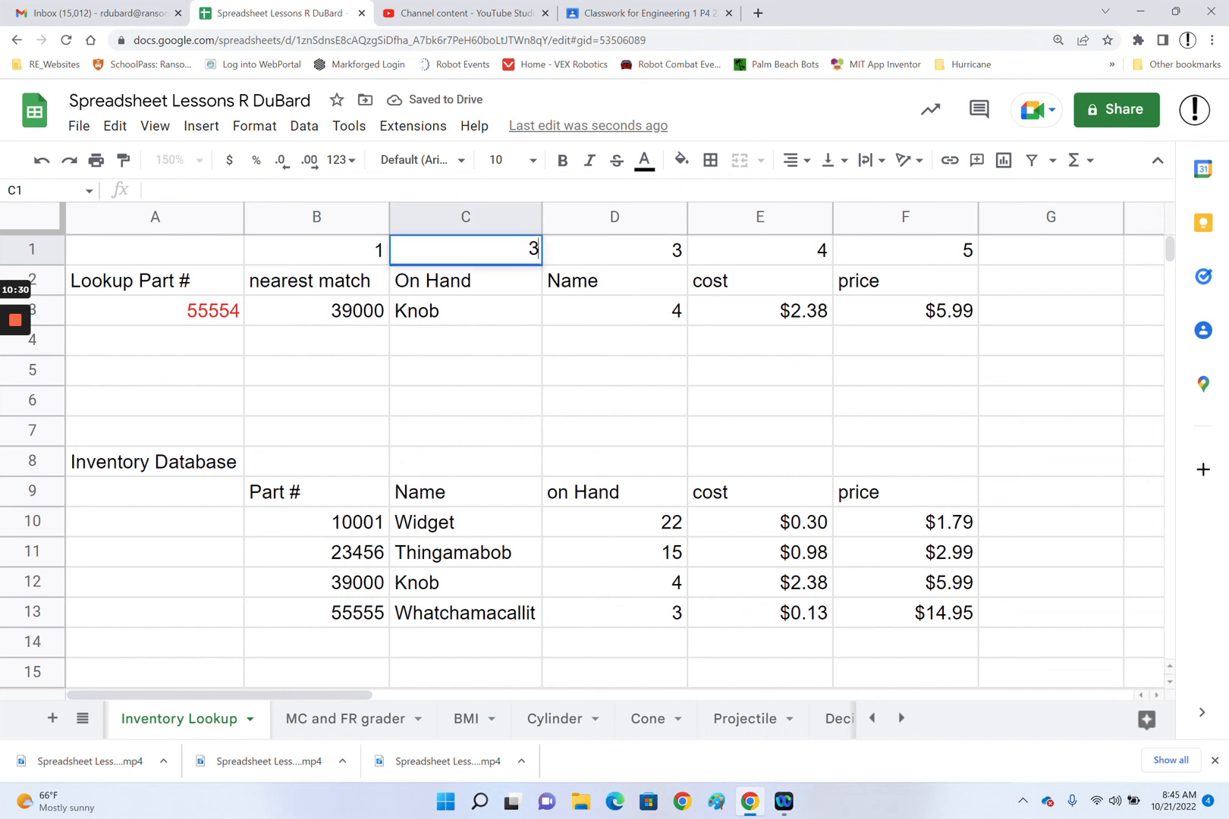
click(634, 252)
text(4)
key(BackSpace)
text(2)
key(Return)
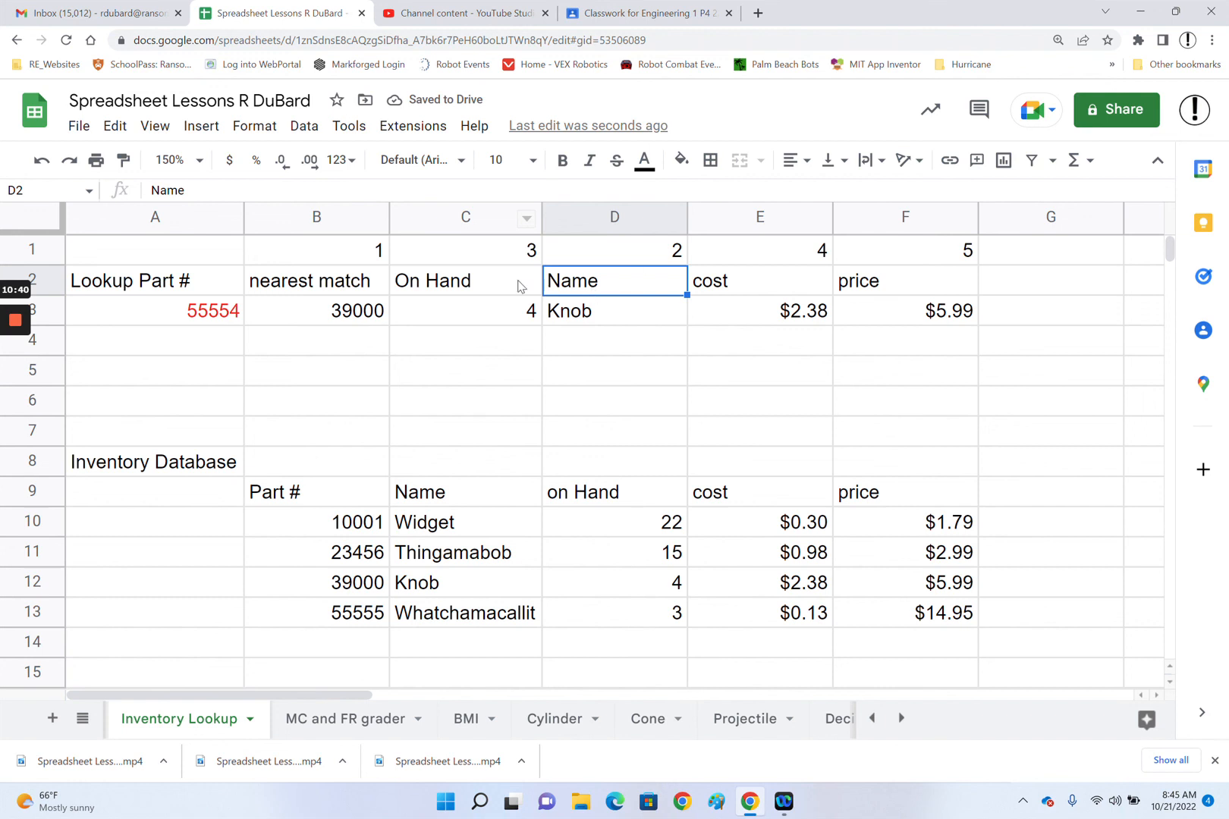
Check the On Hand and Name lookups in C3 and D3 against their index cells C1 and D1
click(483, 288)
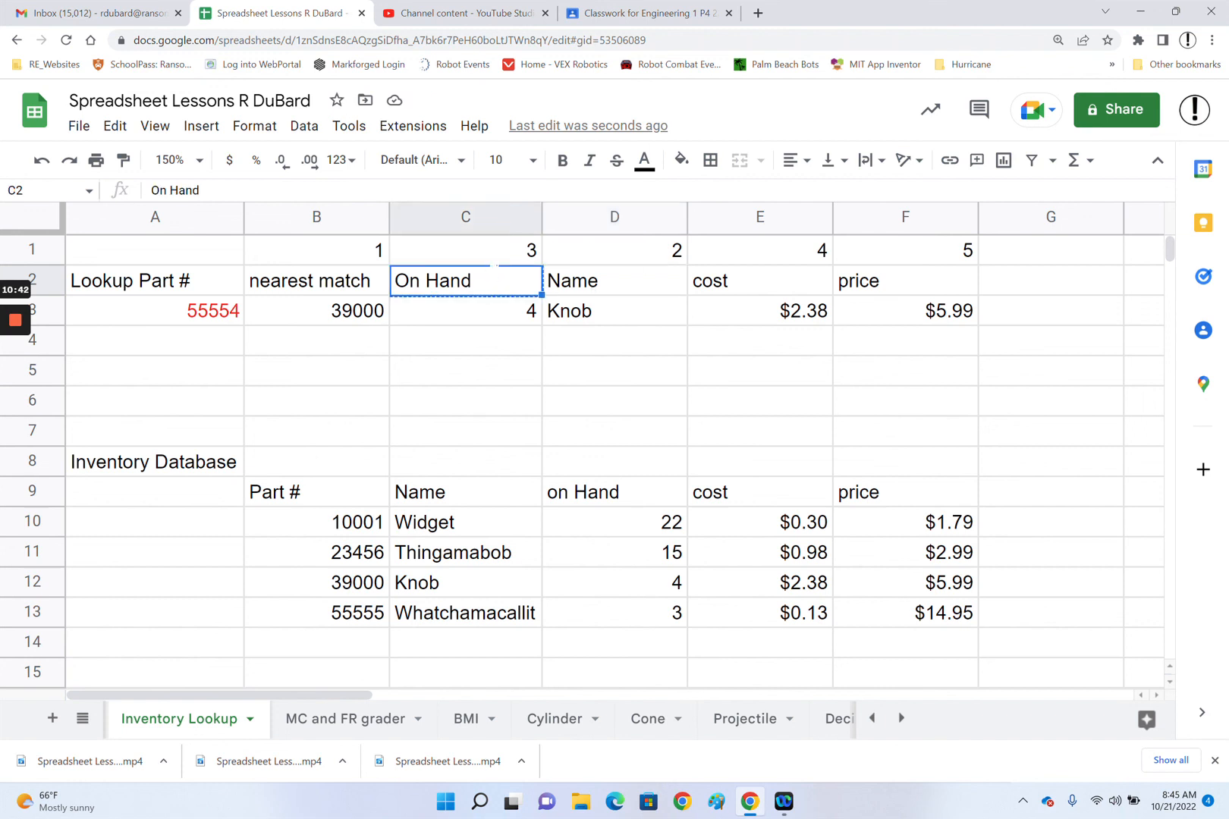
click(518, 256)
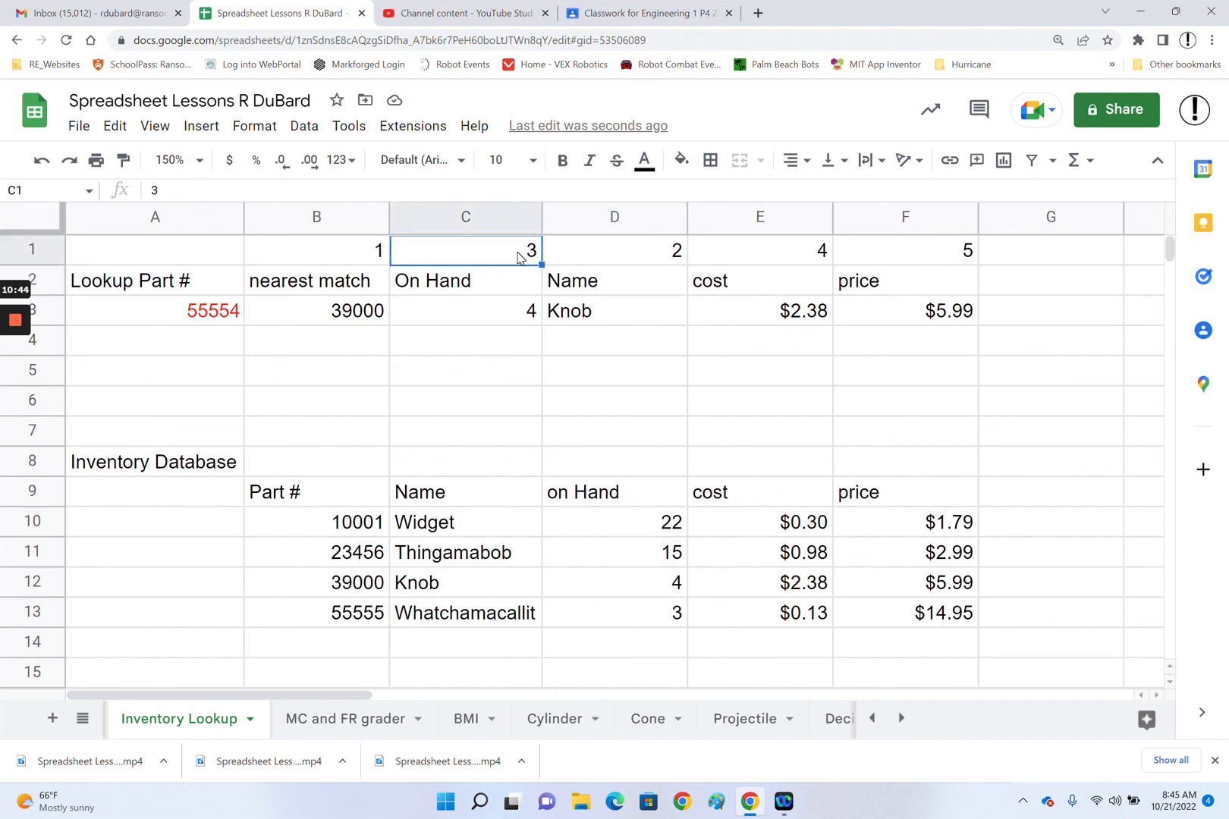
click(528, 317)
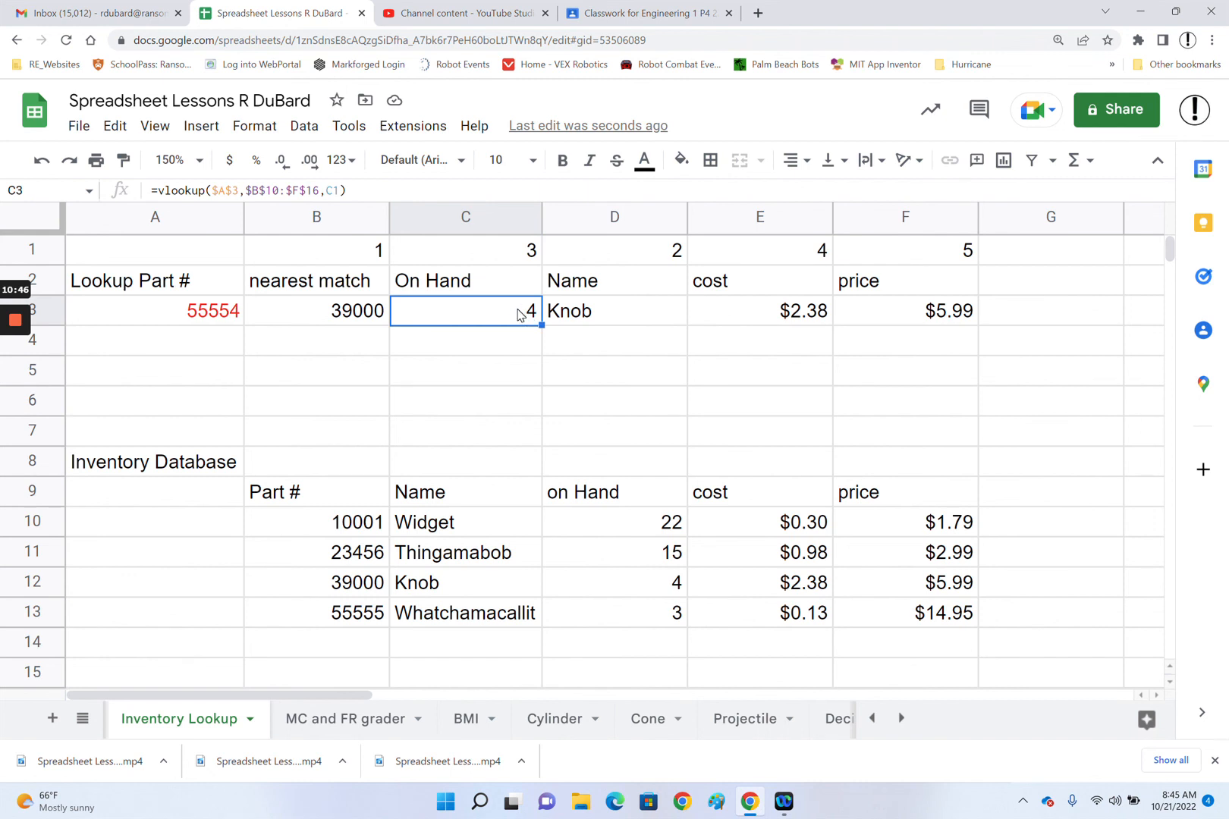
click(517, 254)
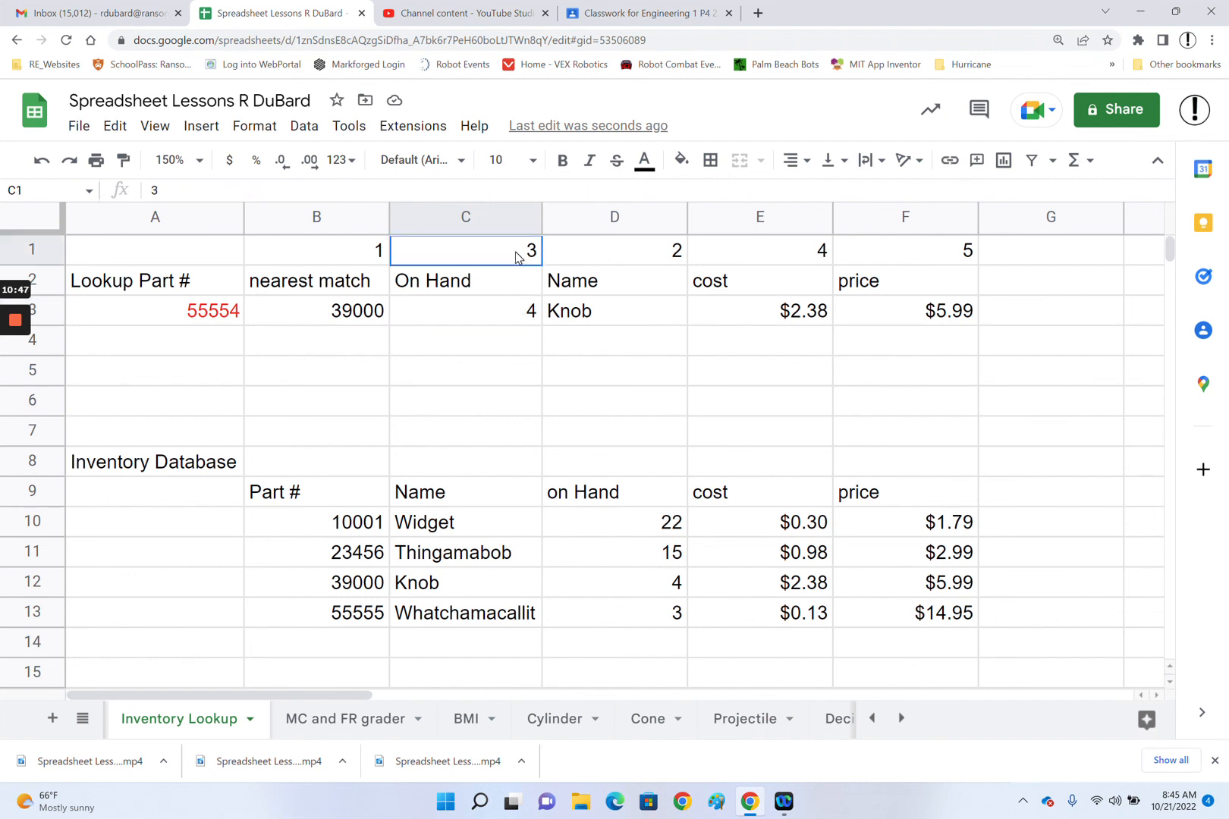
click(608, 309)
click(635, 260)
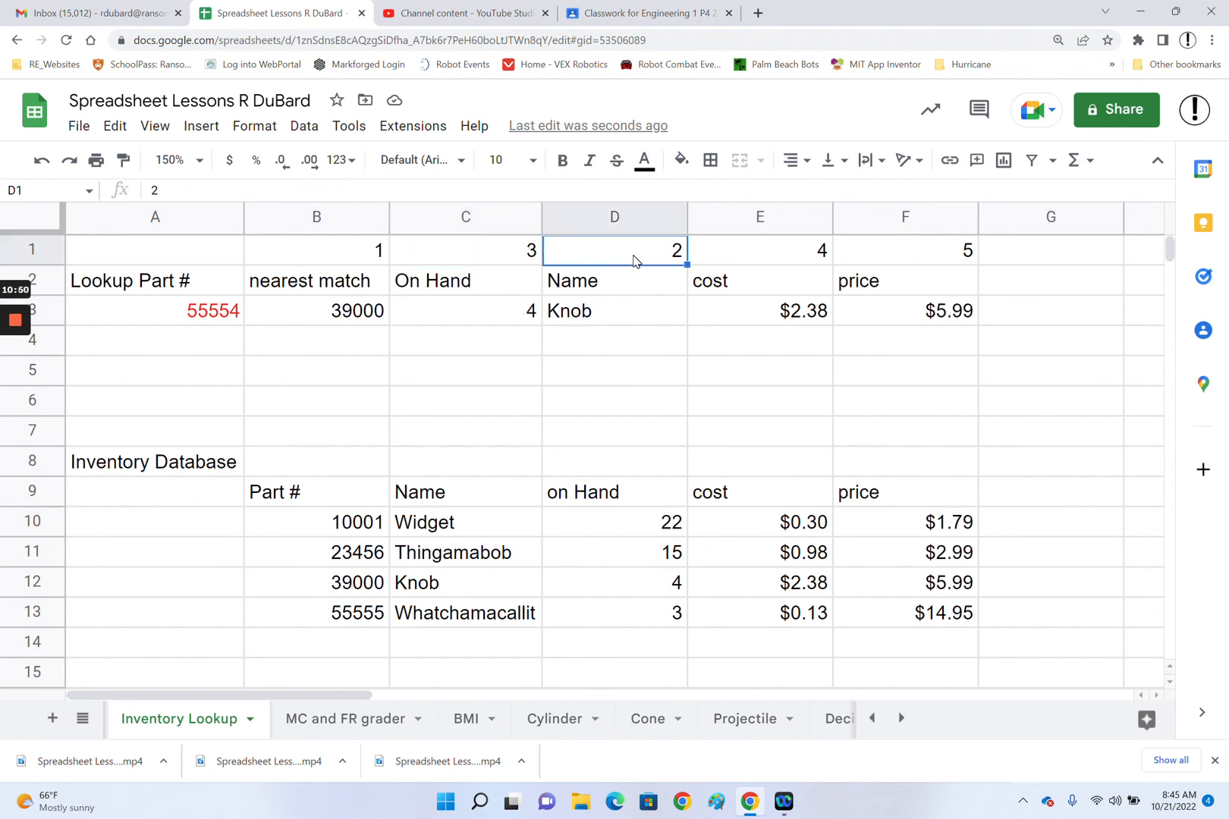
Examine the nearest match VLOOKUP formula in B3 against its header in B2 and its column index cell B1
click(348, 313)
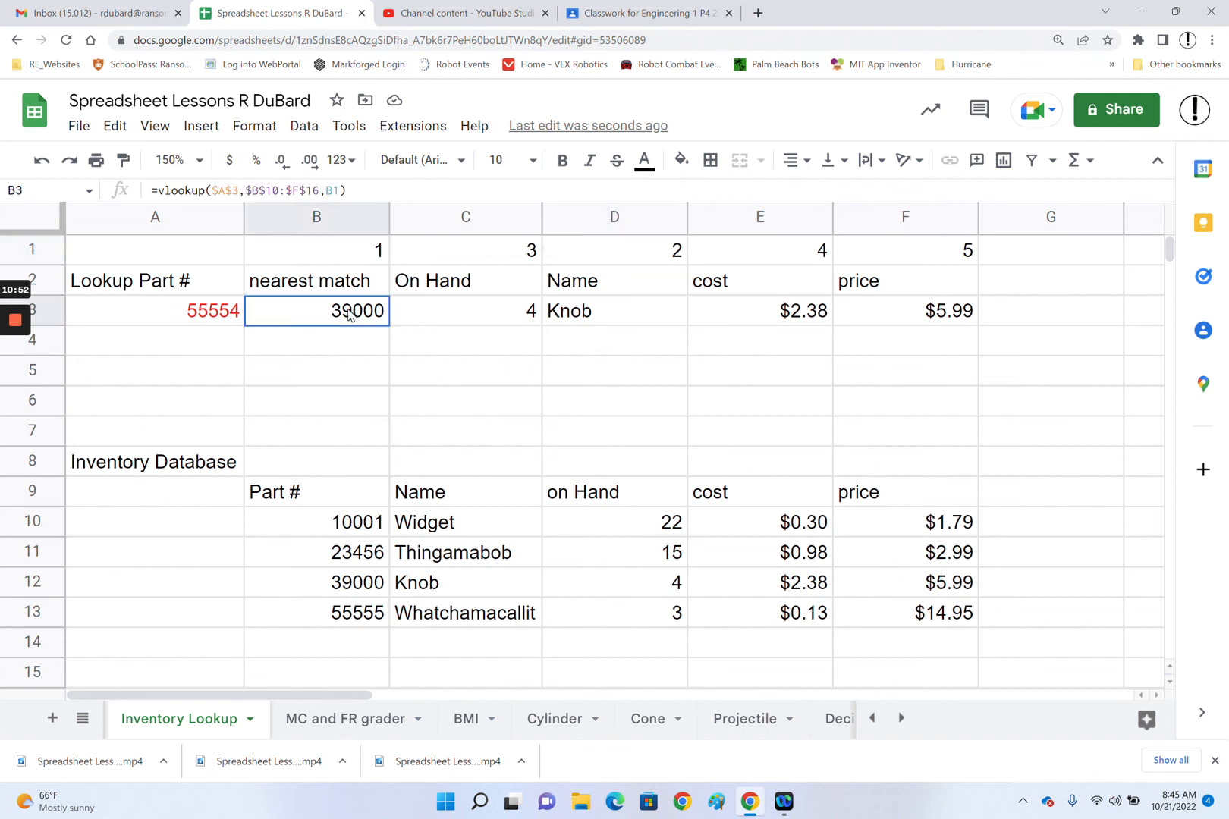
double_click(349, 313)
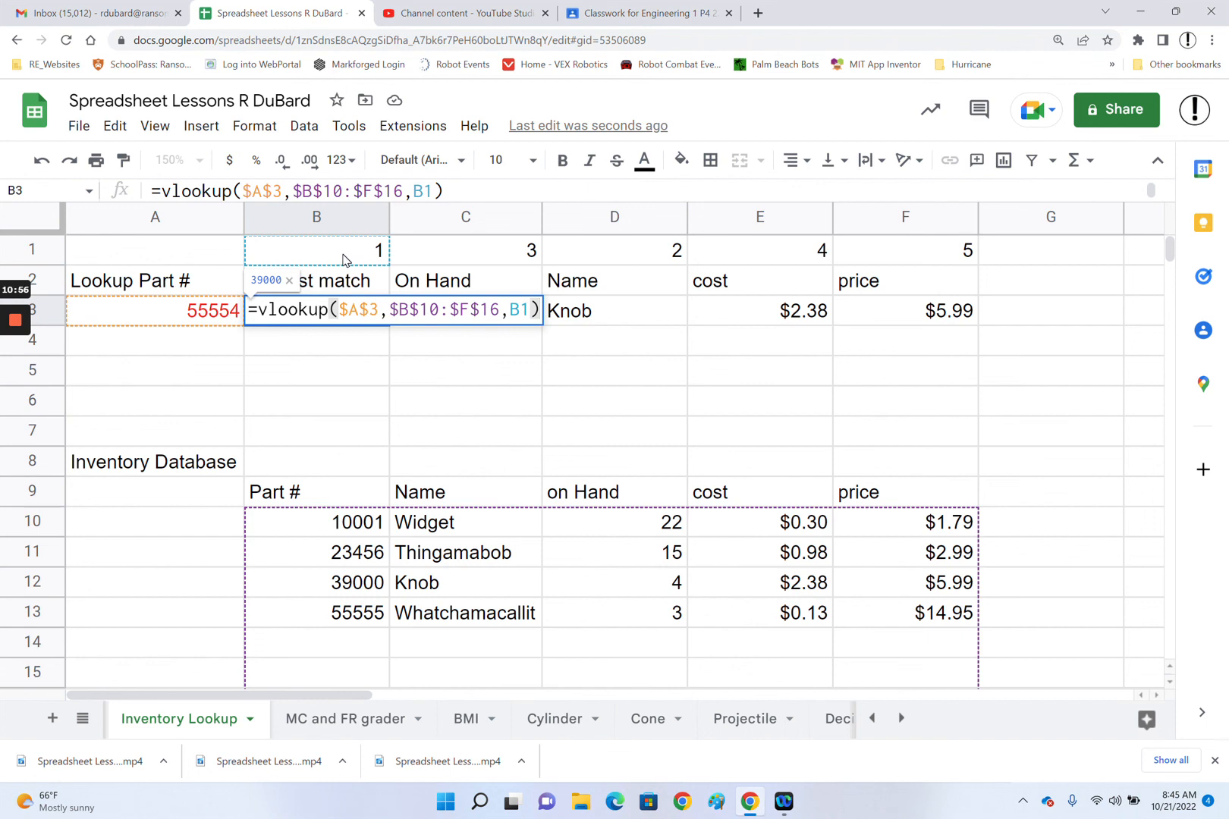
key(Escape)
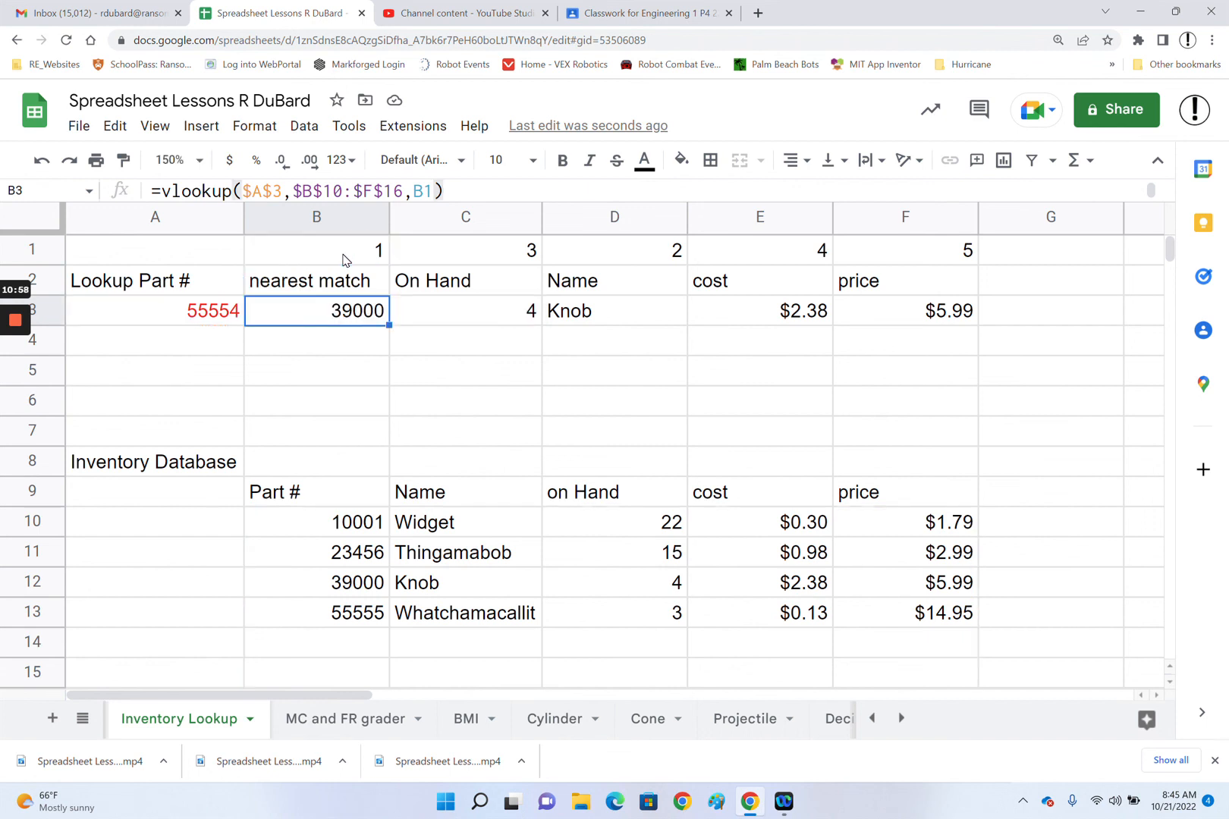
click(343, 259)
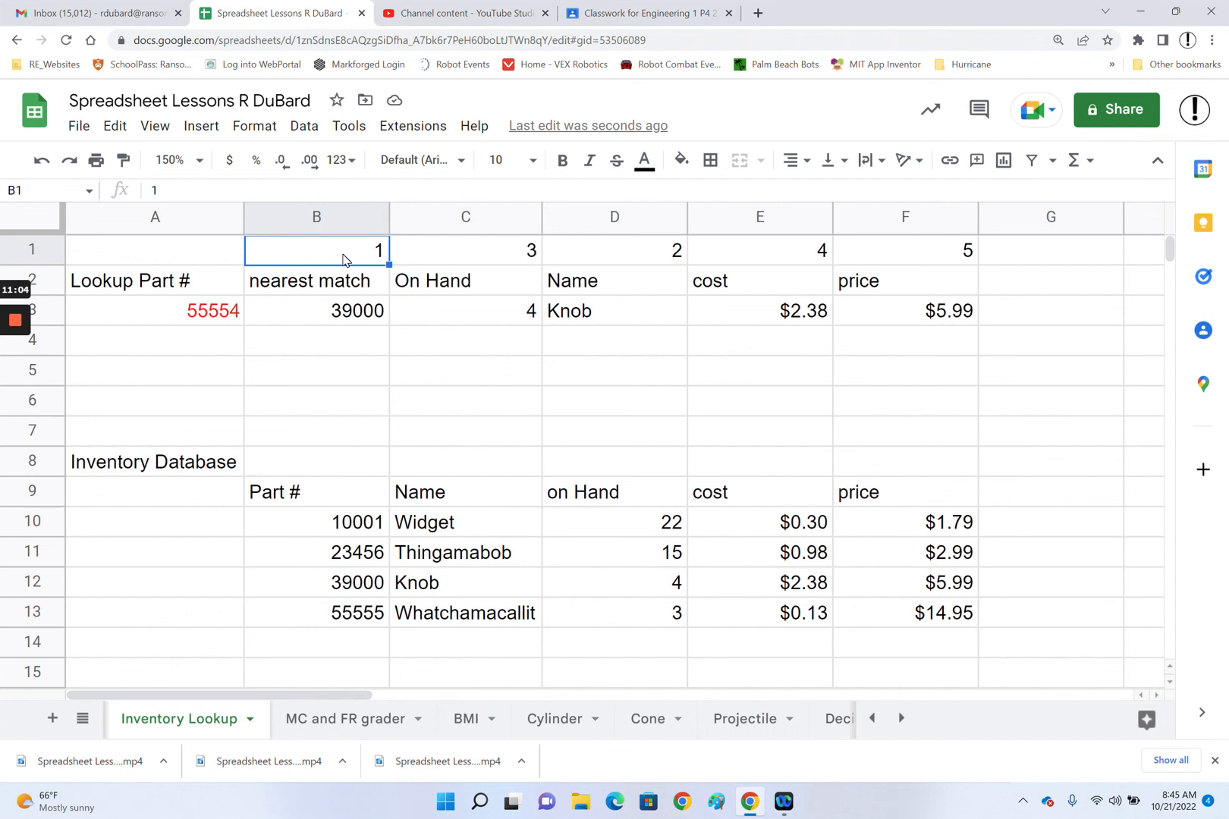
click(362, 323)
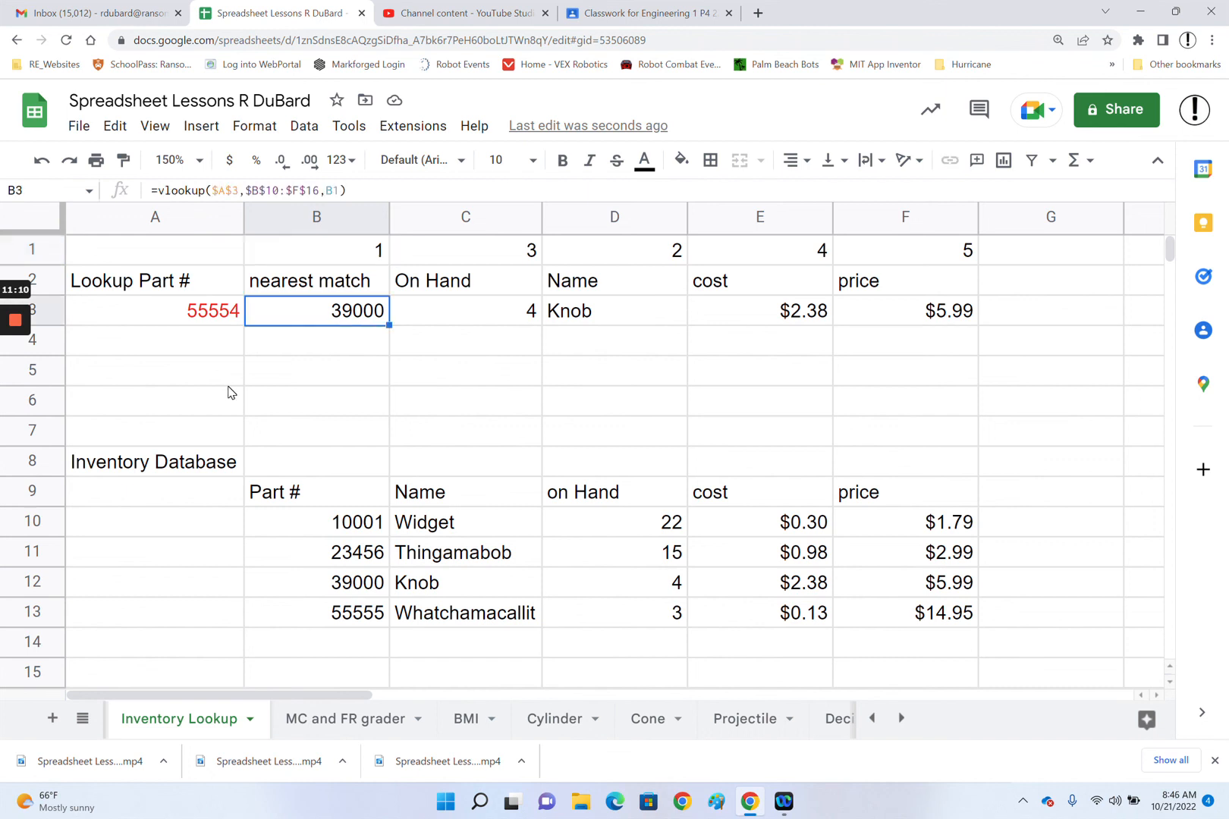
click(336, 292)
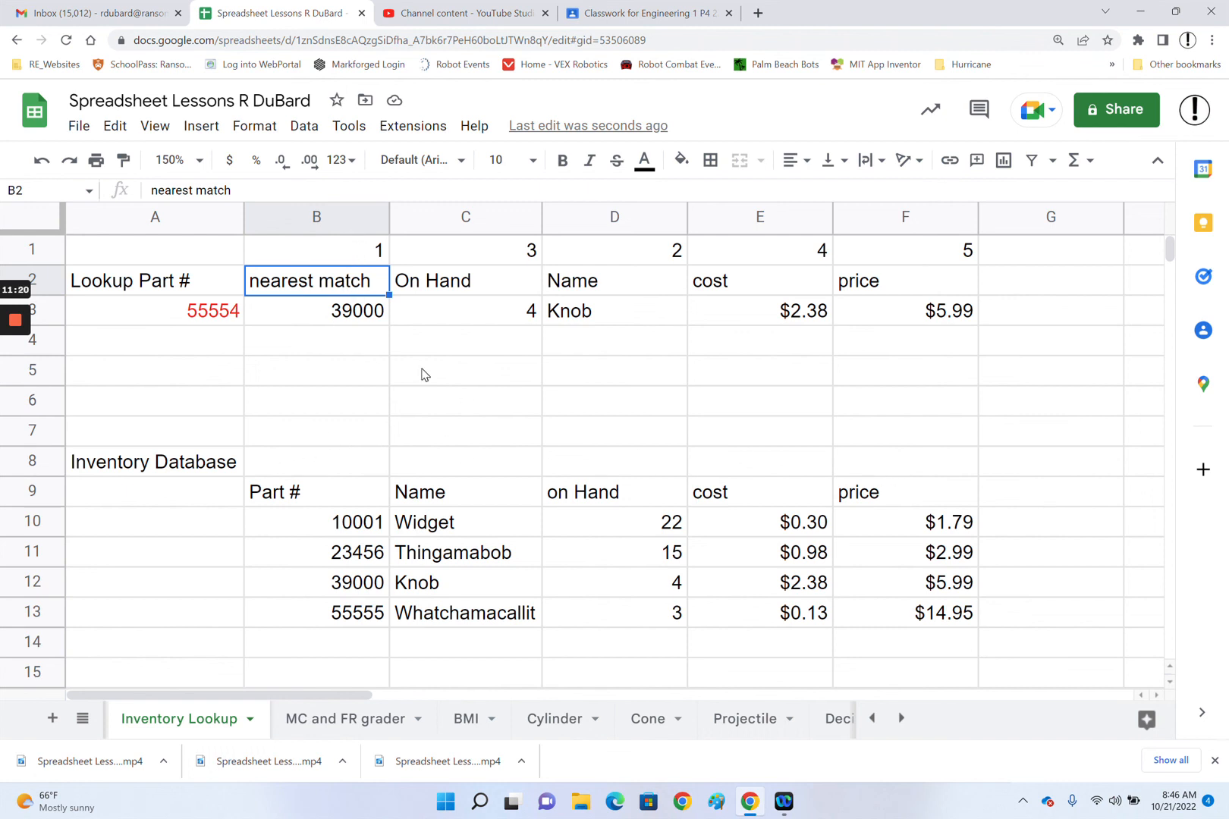
click(374, 254)
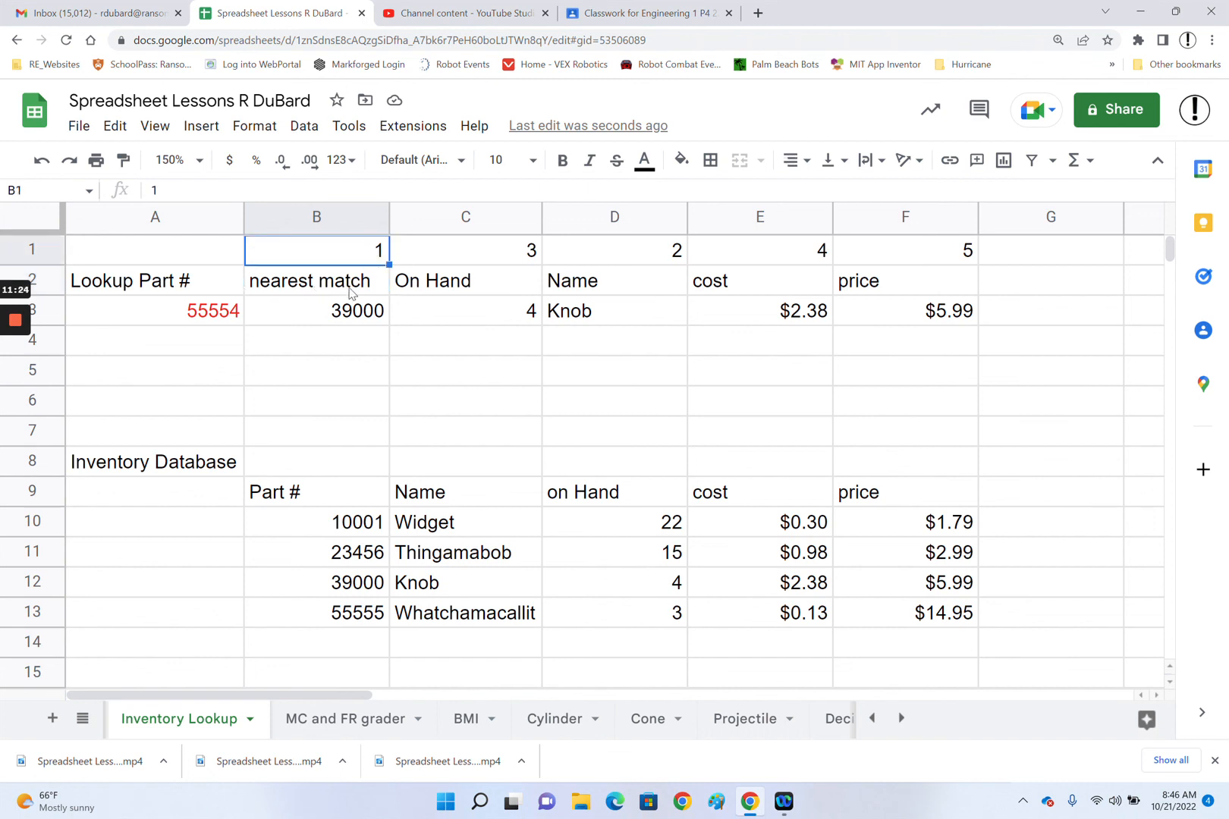
click(350, 292)
click(357, 314)
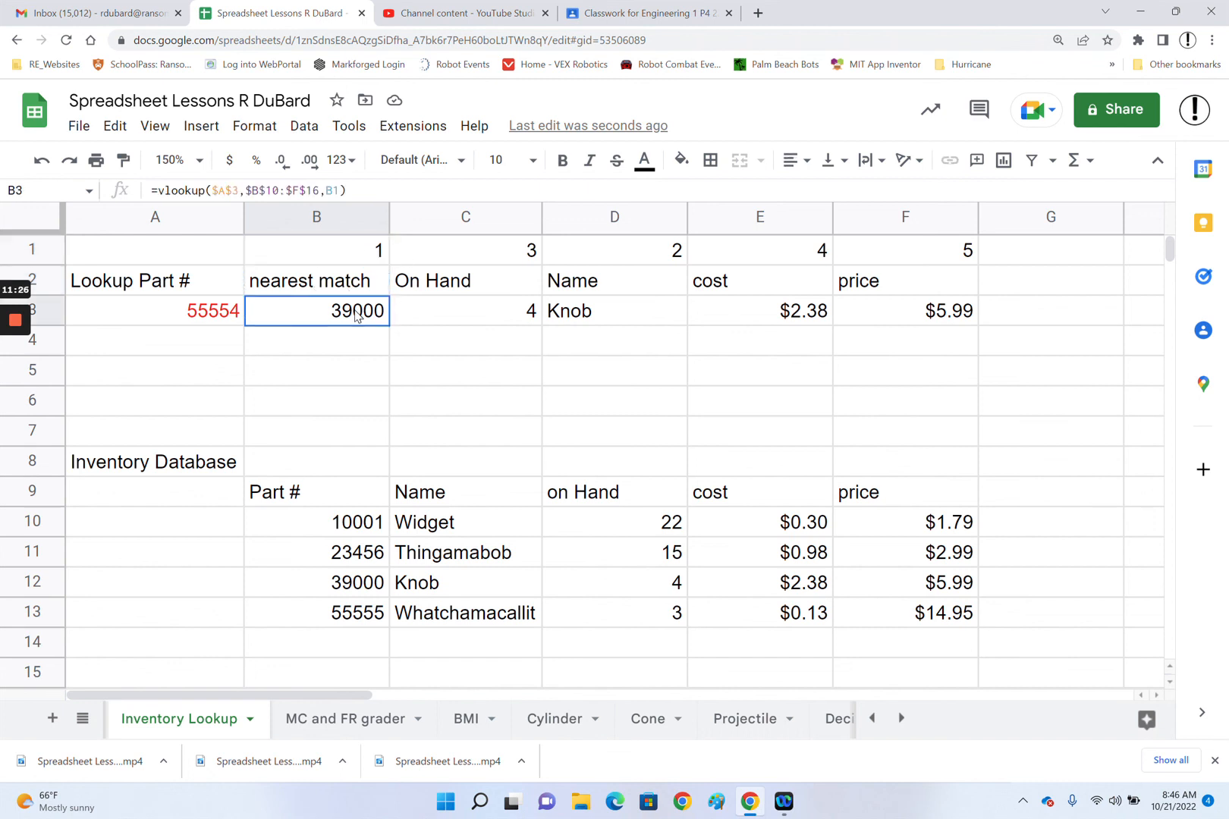
click(348, 374)
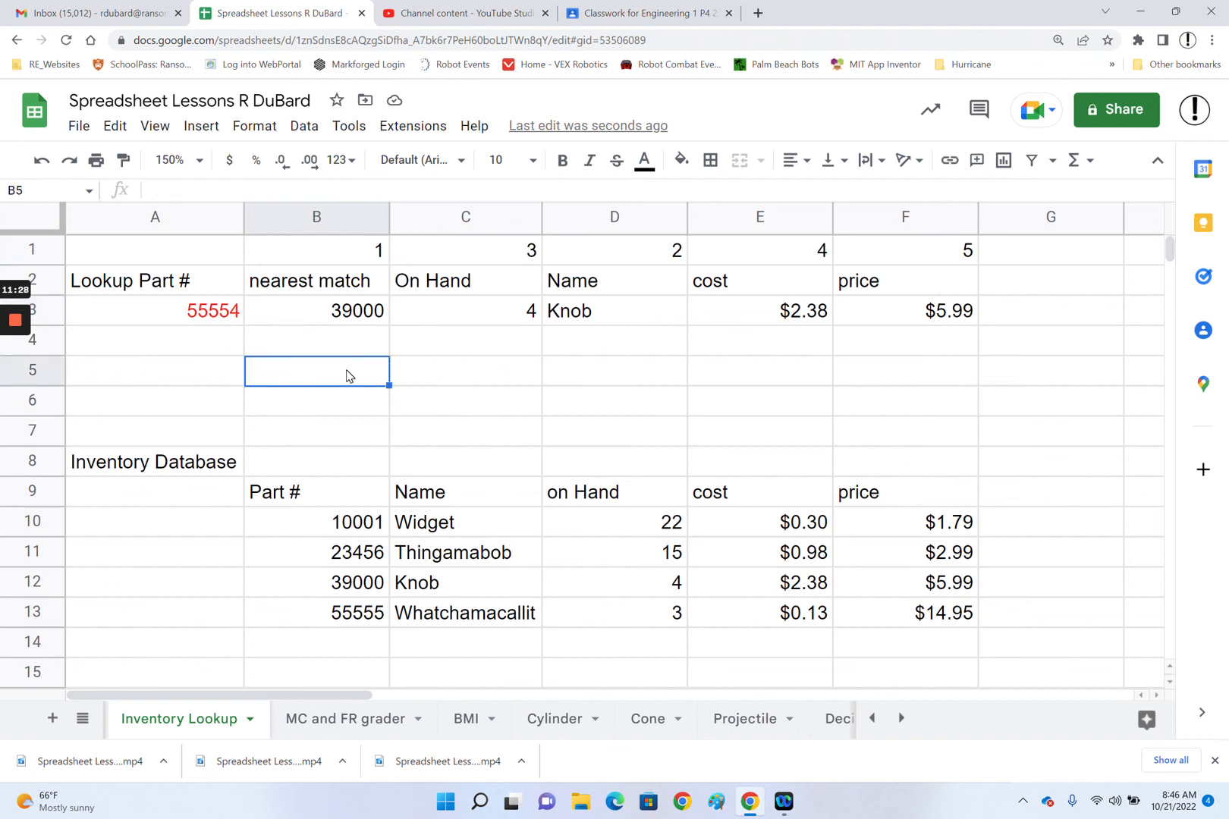